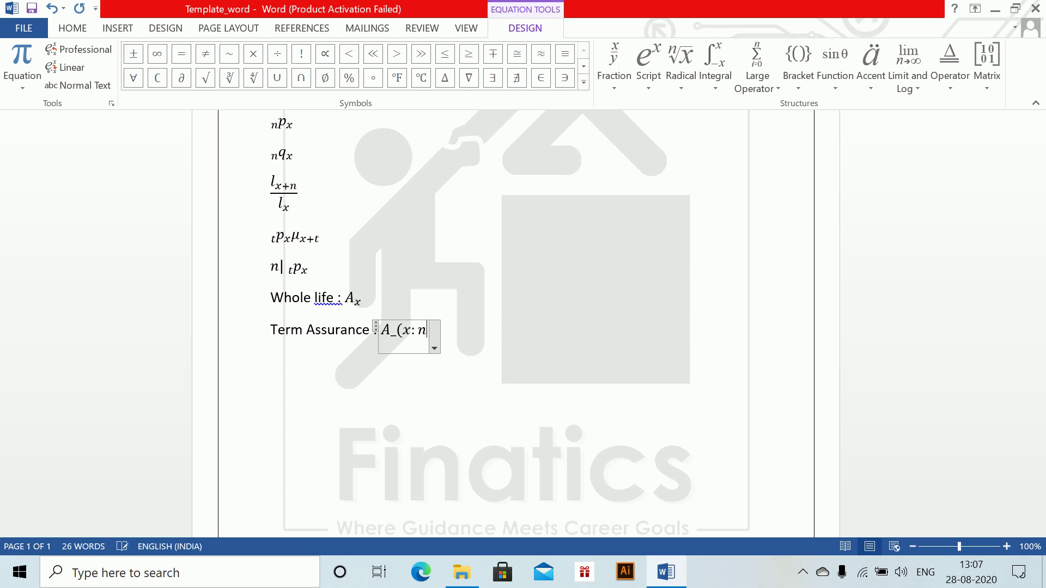
# - Complete the Term Assurance equation as A with subscript x:n and superscript 1 in built-up form
pyautogui.write(')^1')
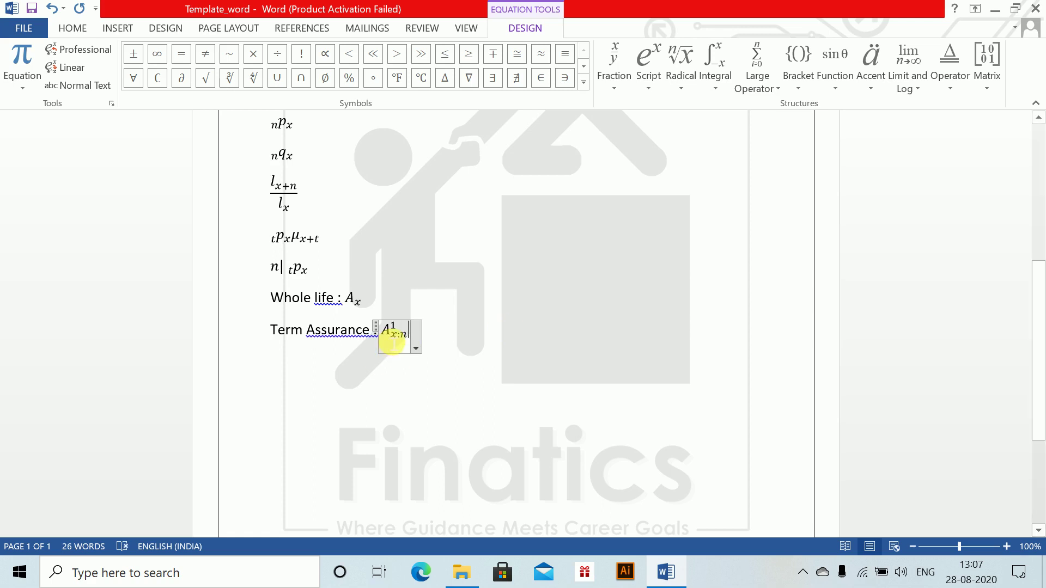
pyautogui.hotkey('ctrl', 'z')
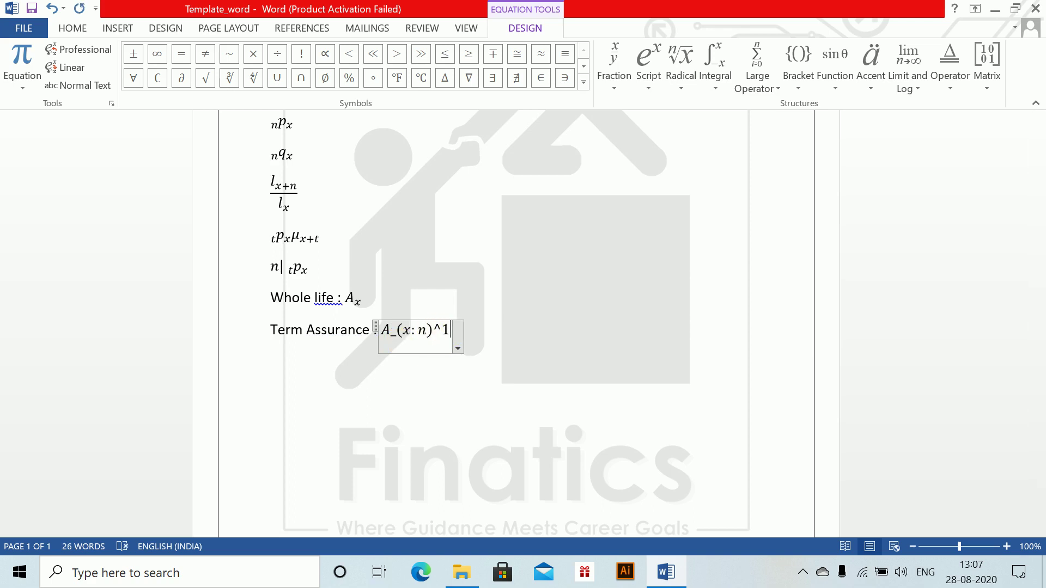
pyautogui.press('space')
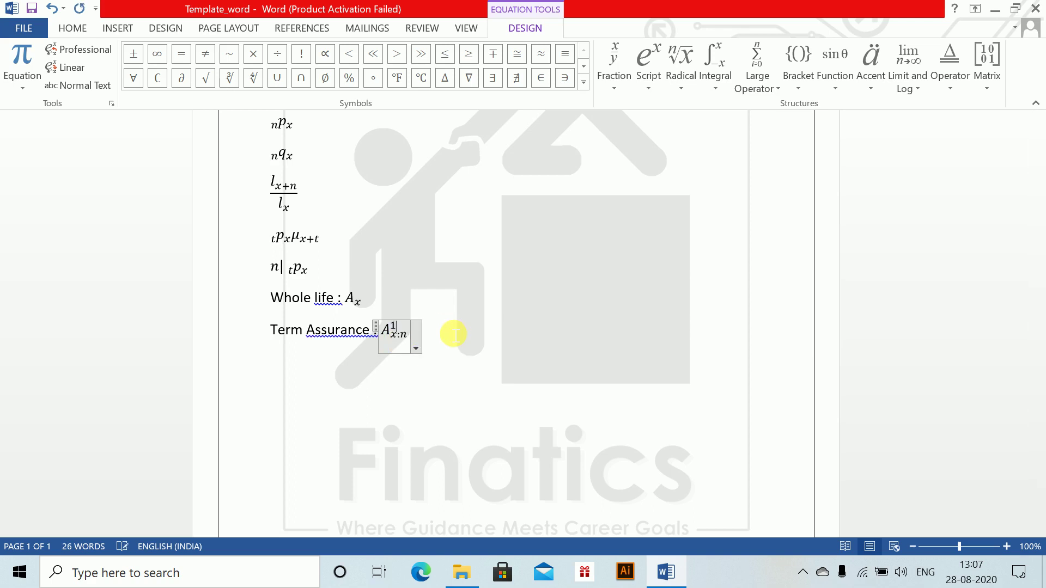
# - Add an overbar to the n in the Term Assurance subscript, put a vertical bar after it, and leave the equation
pyautogui.click(415, 344)
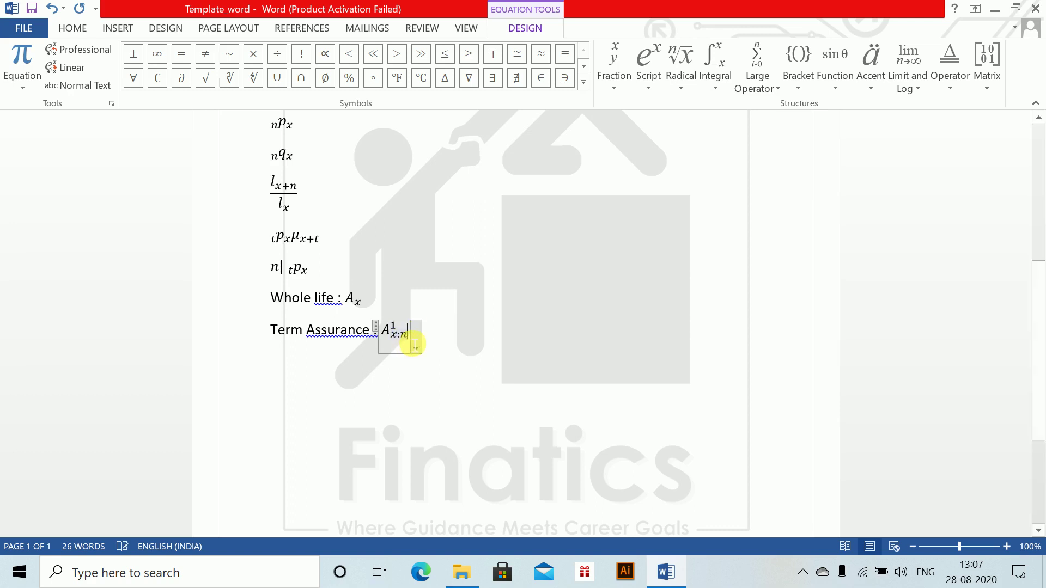
pyautogui.write('\x08ar')
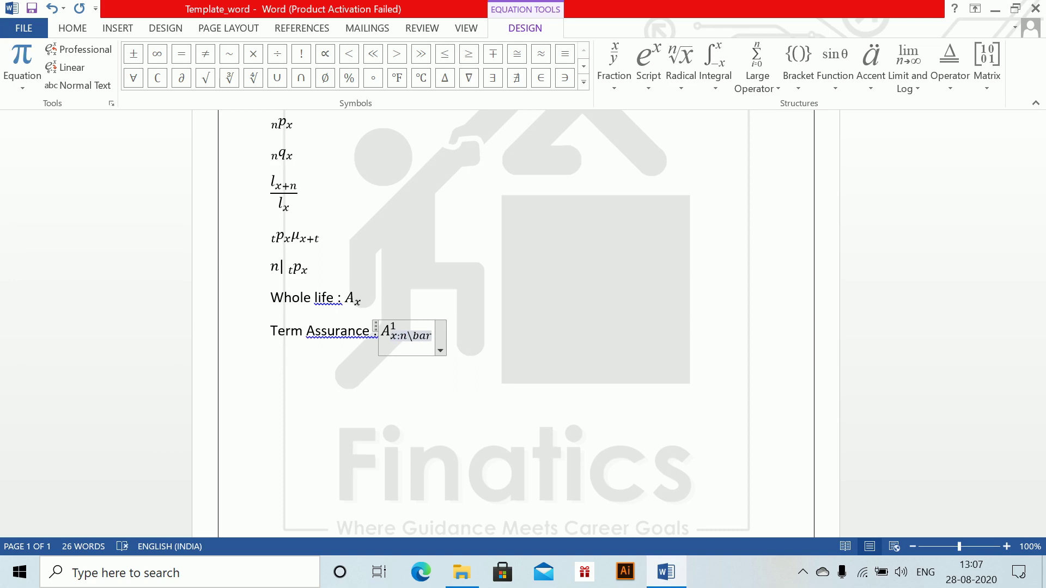
pyautogui.press('space')
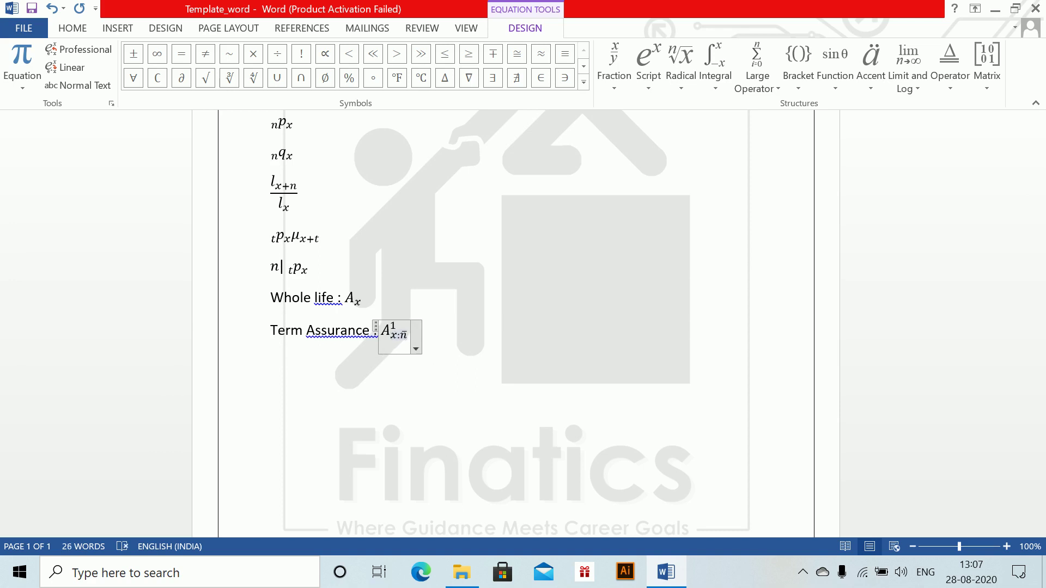
pyautogui.hotkey('ctrl', 'z')
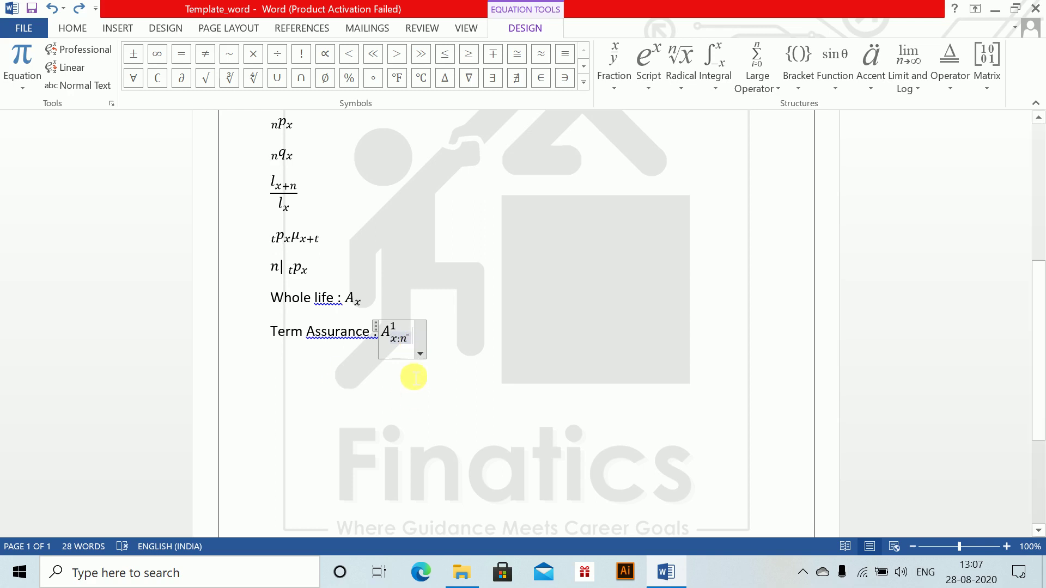
pyautogui.hotkey('ctrl', 'z')
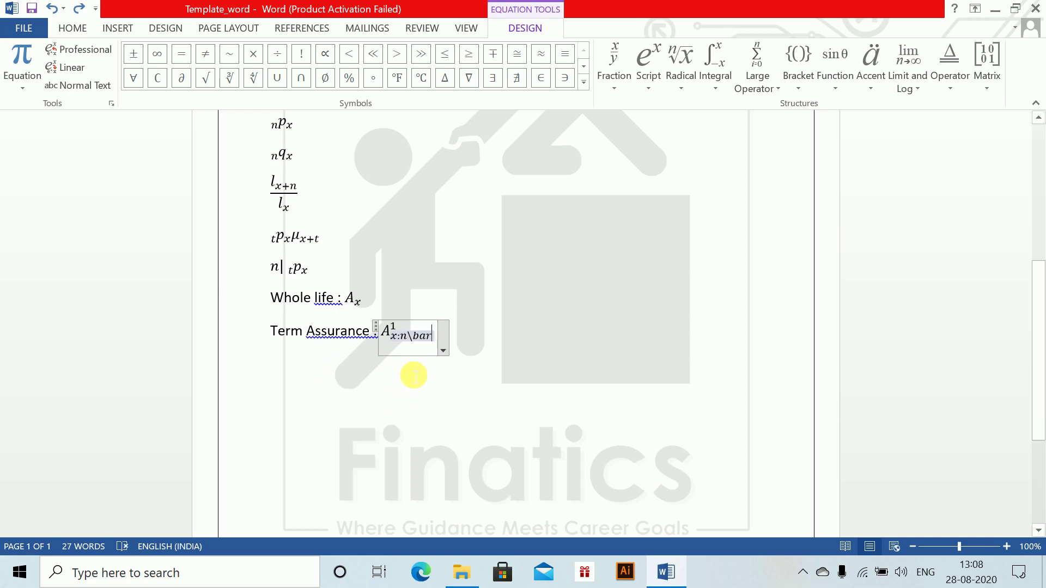
pyautogui.hotkey('ctrl', 'y')
pyautogui.hotkey('ctrl', 'y')
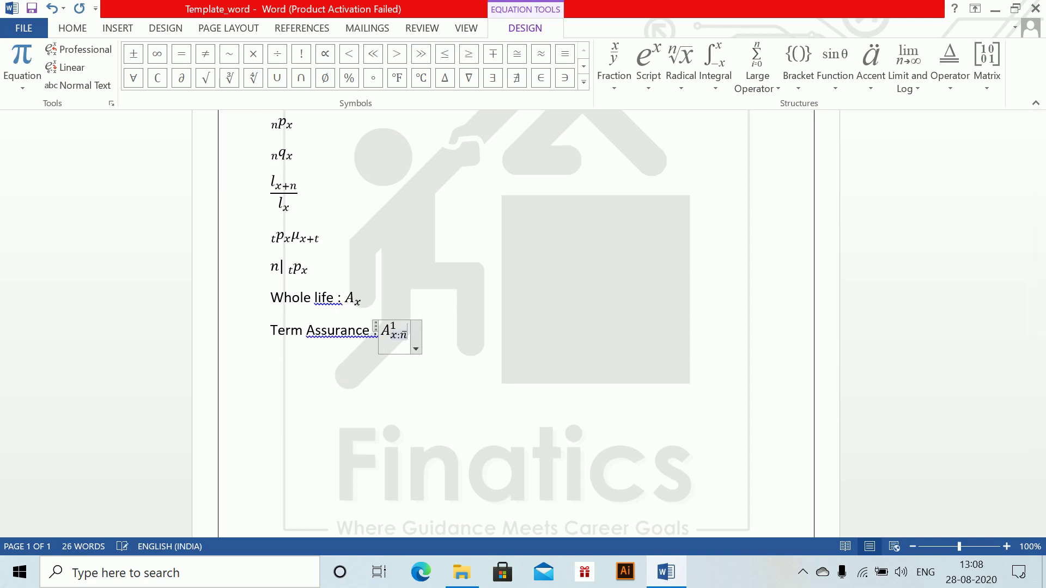
pyautogui.press('Right')
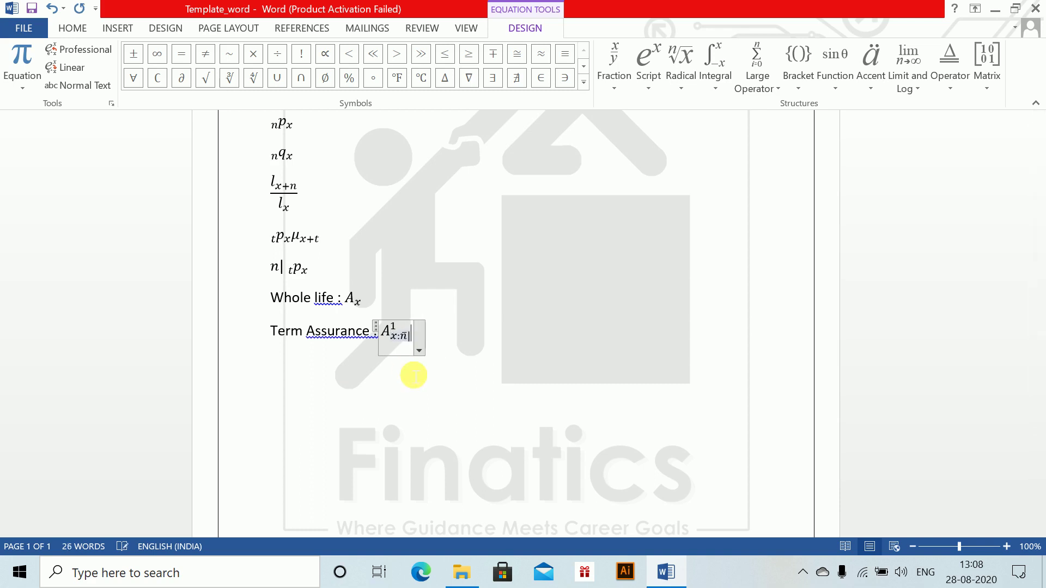
pyautogui.click(441, 350)
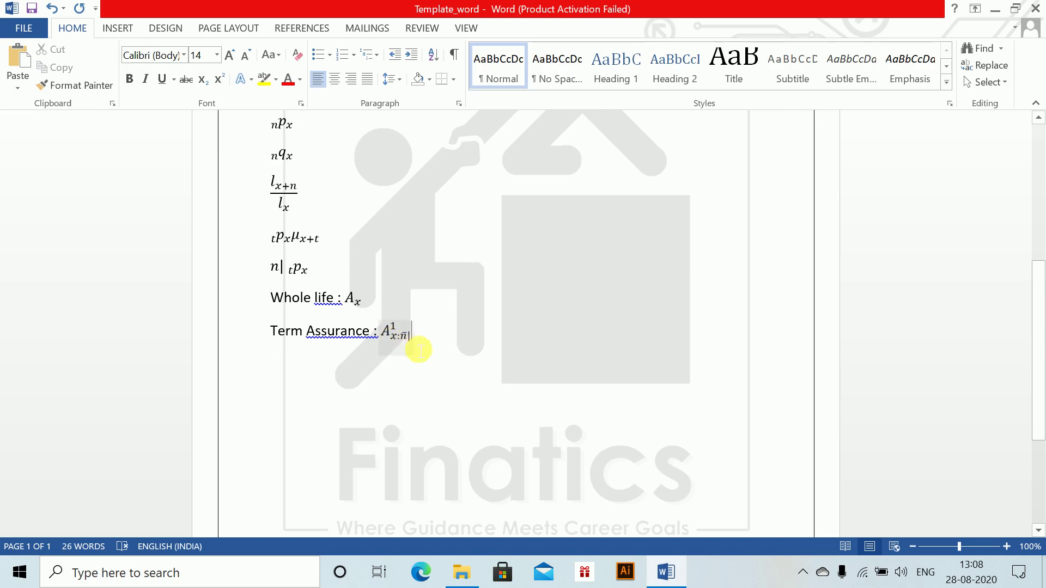
# - Start a new line below Term Assurance and remove the space before that label's colon
pyautogui.scroll(5, 451, 353)
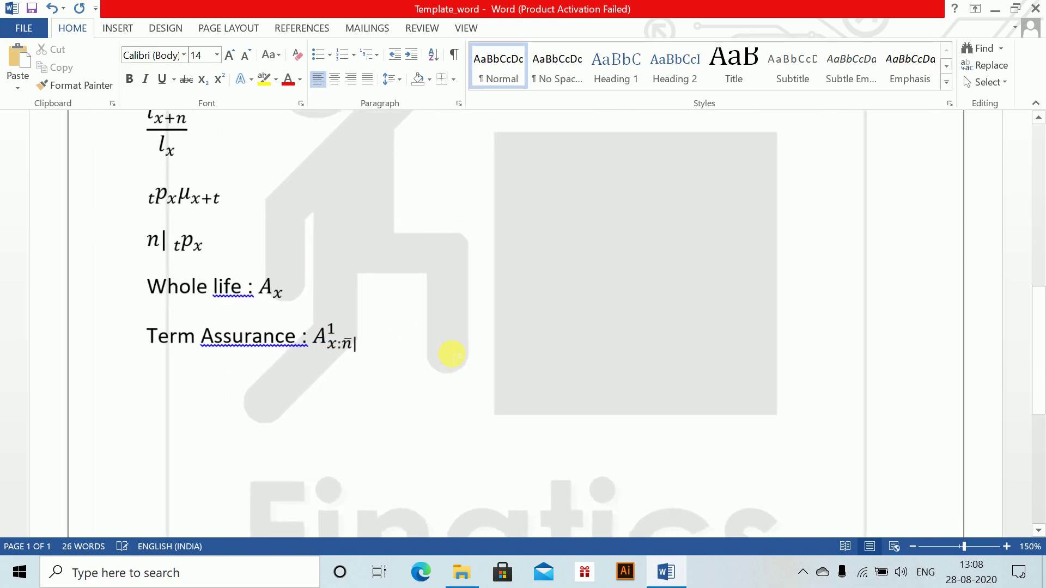
pyautogui.press('Return')
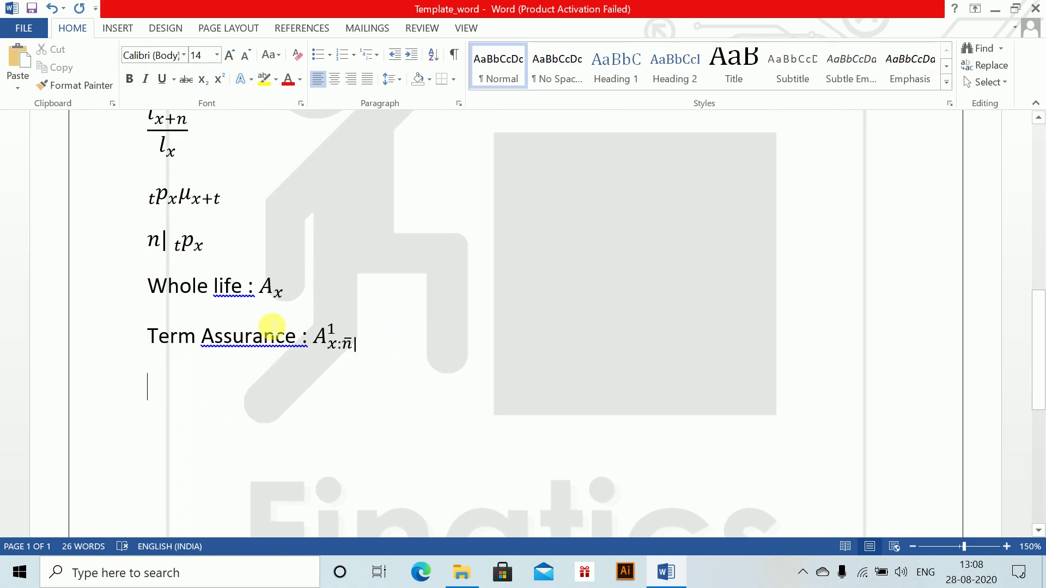
pyautogui.click(303, 335)
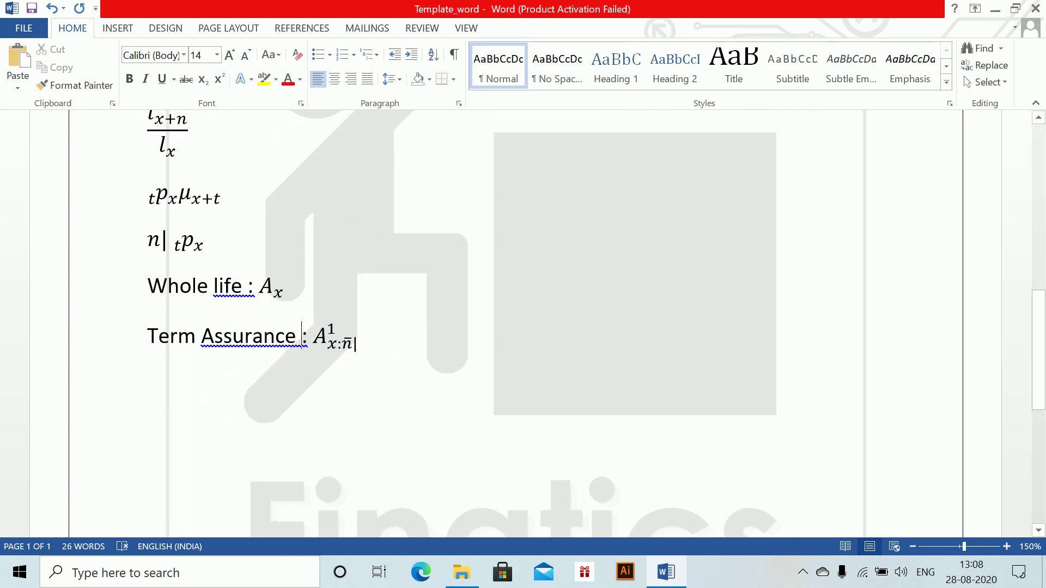
pyautogui.press('BackSpace')
pyautogui.press('Down')
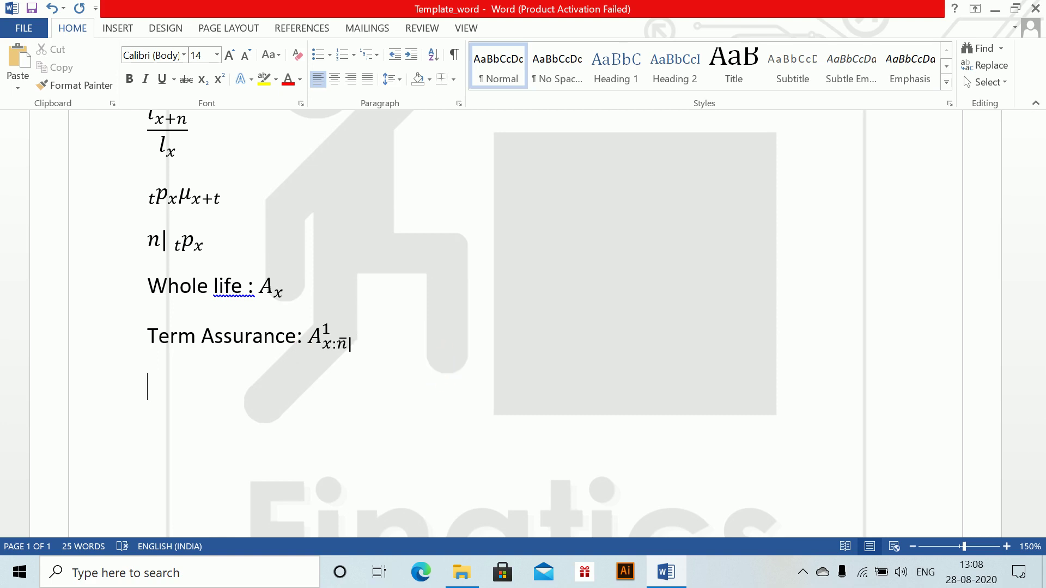
# - Enter the label "Pure endowment:" on the empty line below Term Assurance
pyautogui.write('Pure ')
pyautogui.write('end')
pyautogui.press('BackSpace')
pyautogui.write('ndowm')
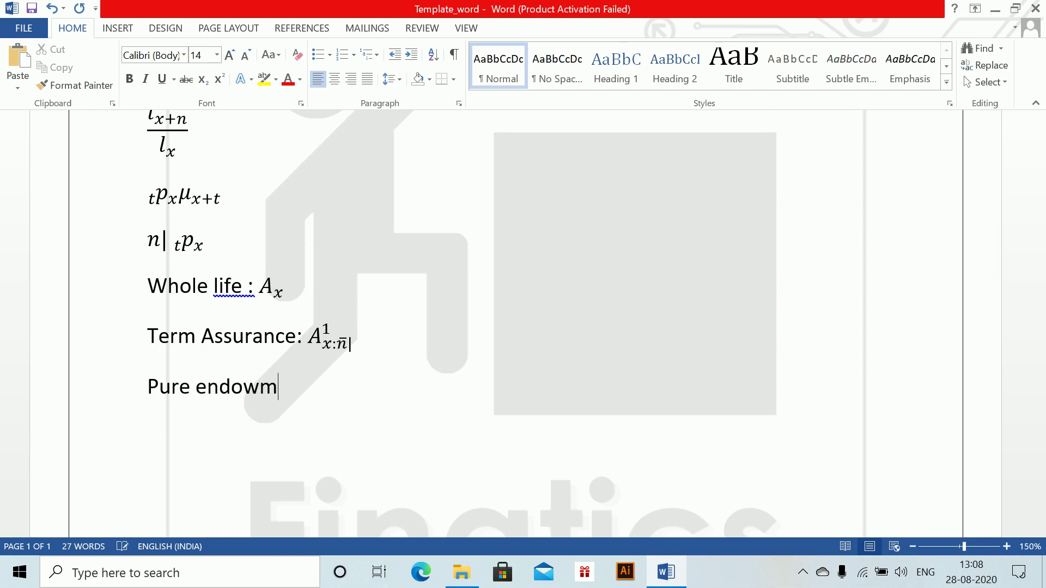
pyautogui.write('ent:')
pyautogui.press('Return')
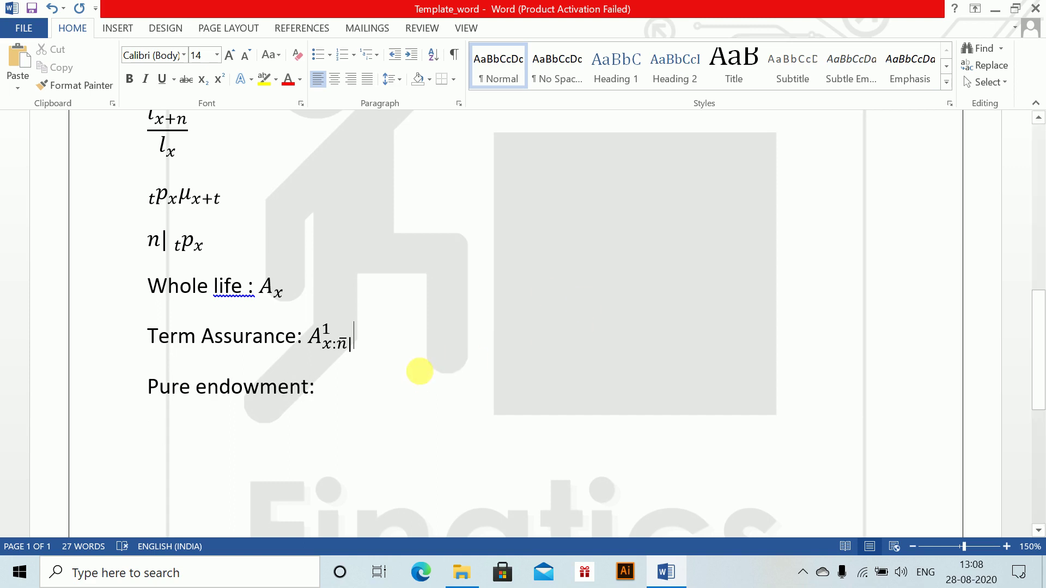
pyautogui.click(398, 389)
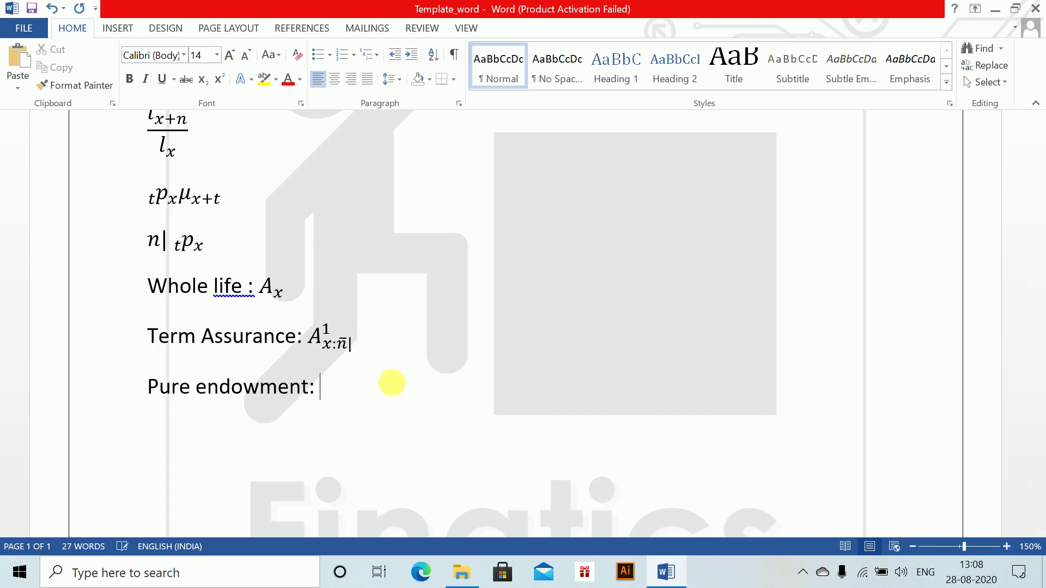
# - Insert an equation after the Pure endowment label containing A with subscript x:n
pyautogui.hotkey('alt', '=')
pyautogui.write('A_')
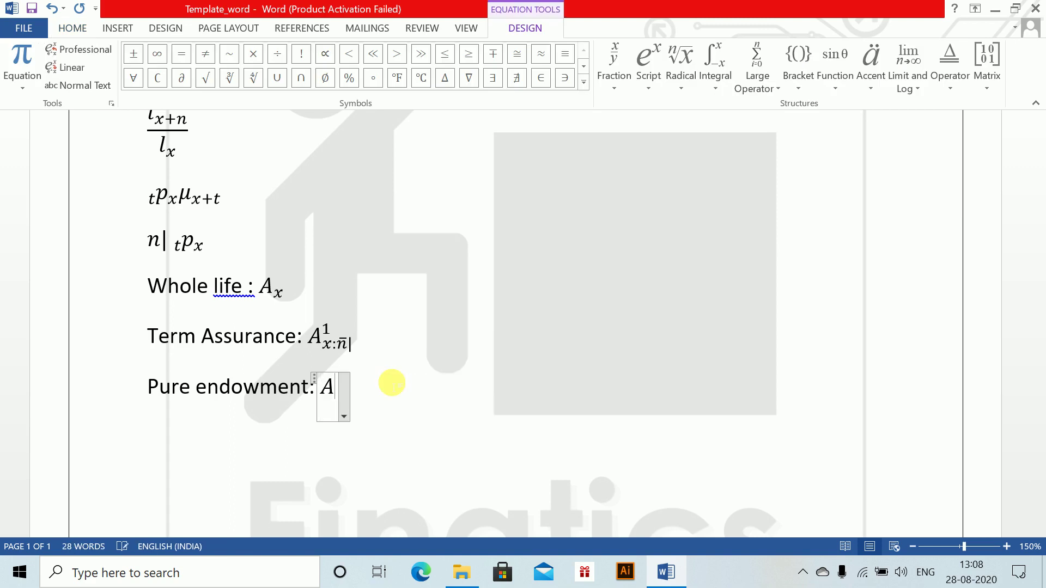
pyautogui.write('(x:')
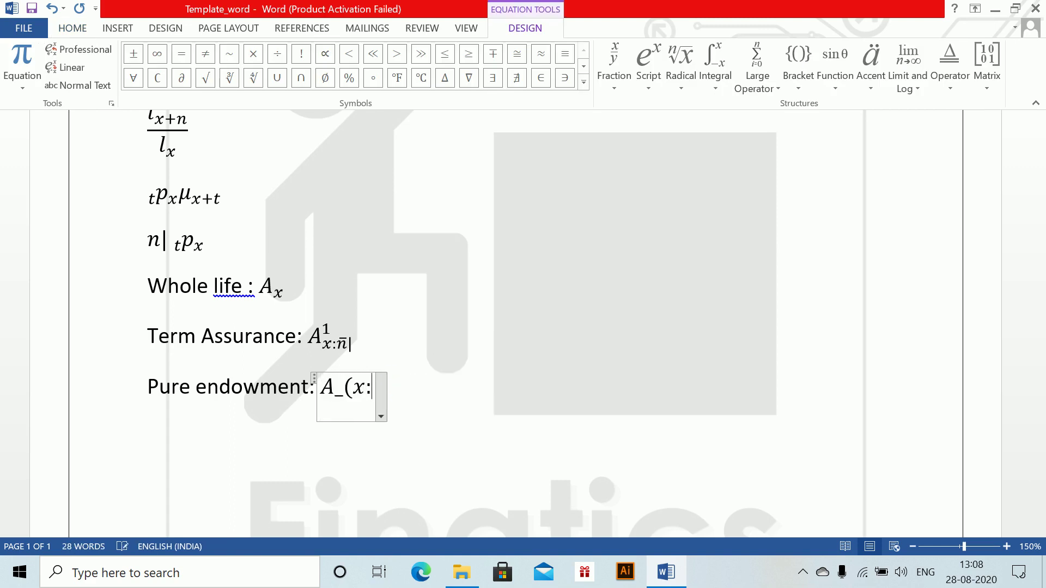
pyautogui.write('n)')
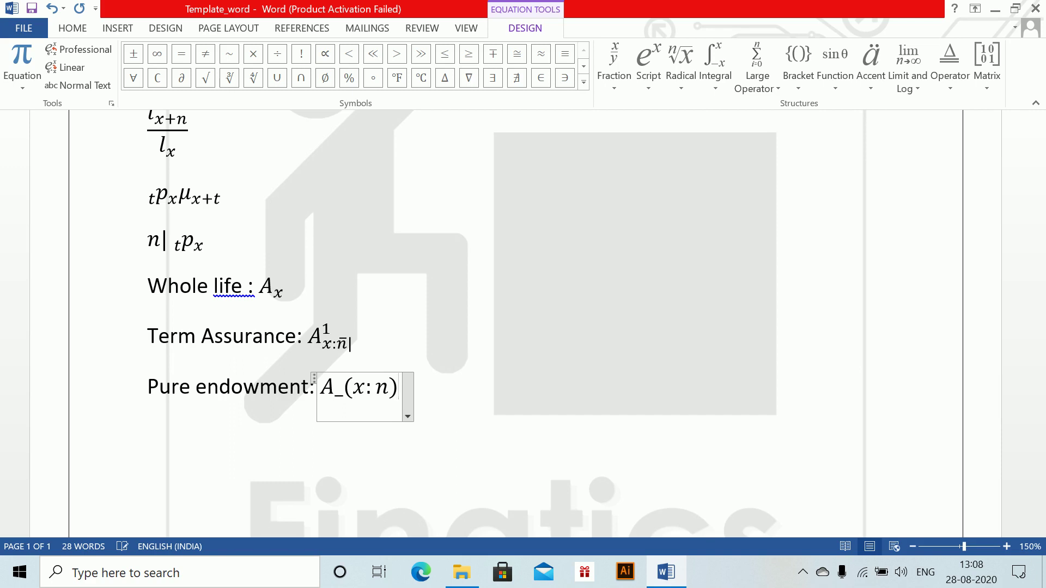
pyautogui.press('space')
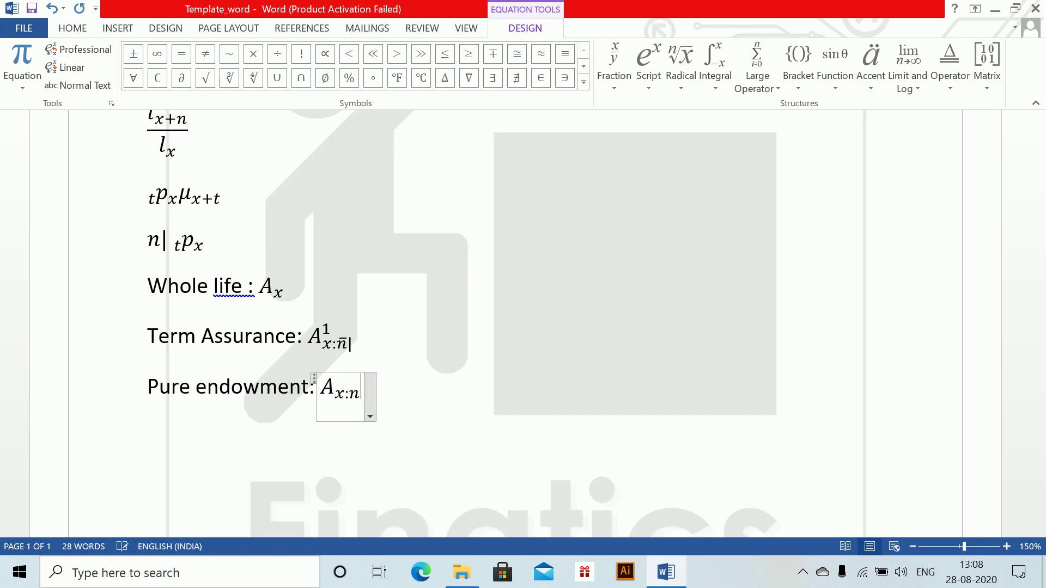
# - Add an overbar to the n in the Pure endowment subscript
pyautogui.press('Left')
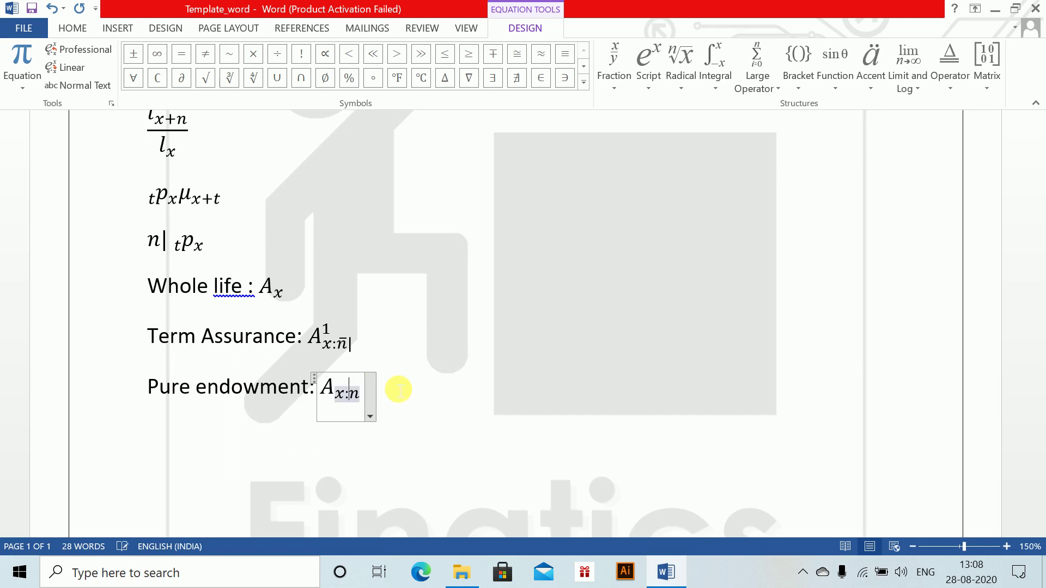
pyautogui.press('Right')
pyautogui.write('\\bar')
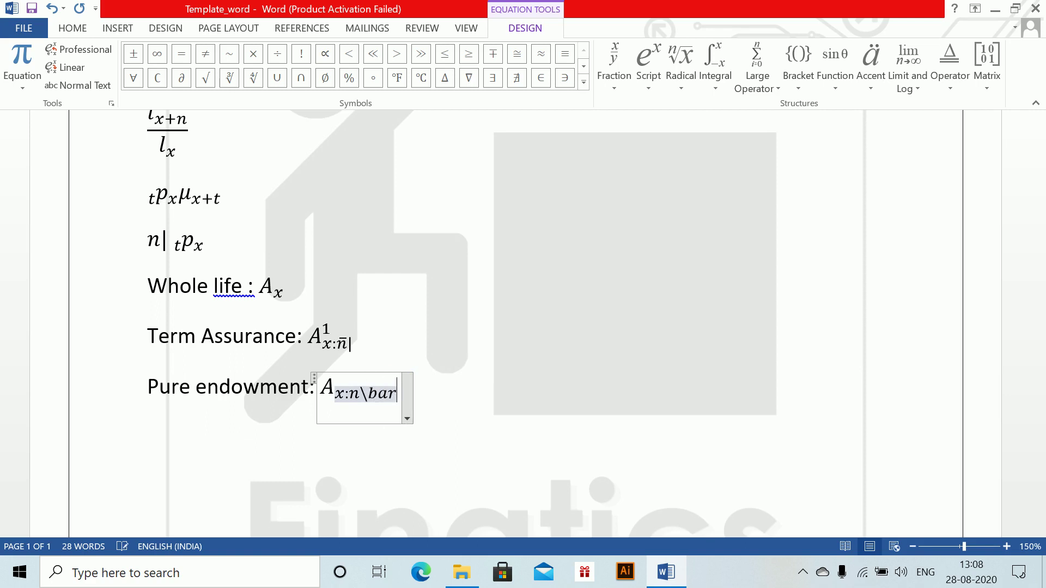
pyautogui.press('space')
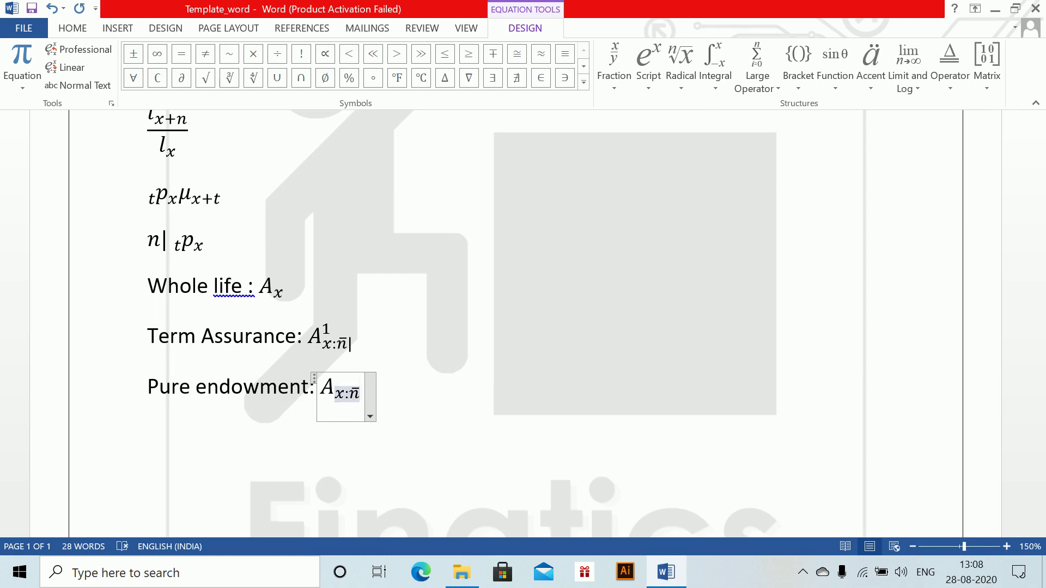
# - Try a superscript 1 followed by a vertical bar after the barred n in the Pure endowment subscript
pyautogui.write('^1')
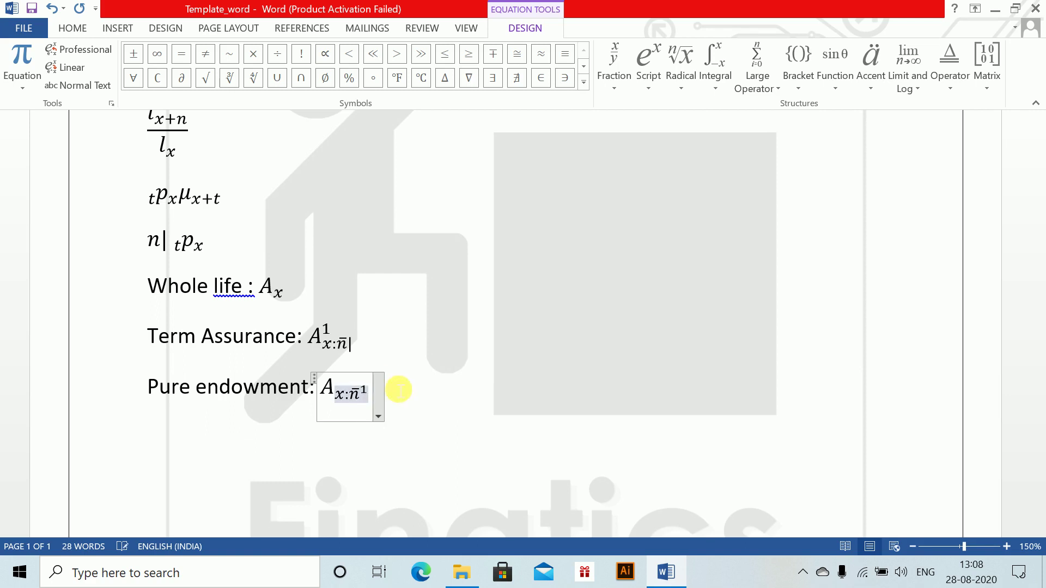
pyautogui.write('|')
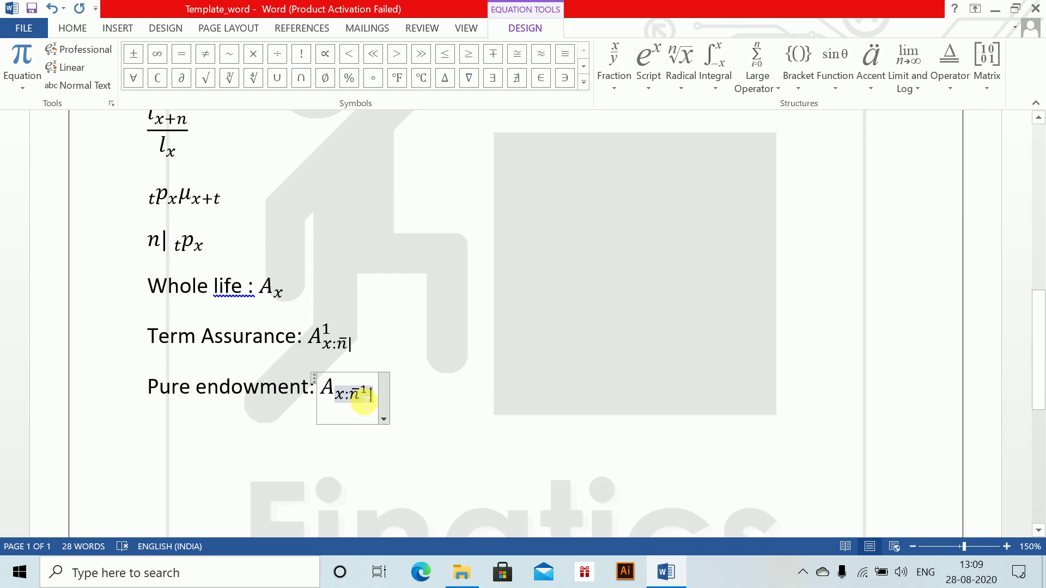
pyautogui.press('BackSpace')
pyautogui.press('BackSpace')
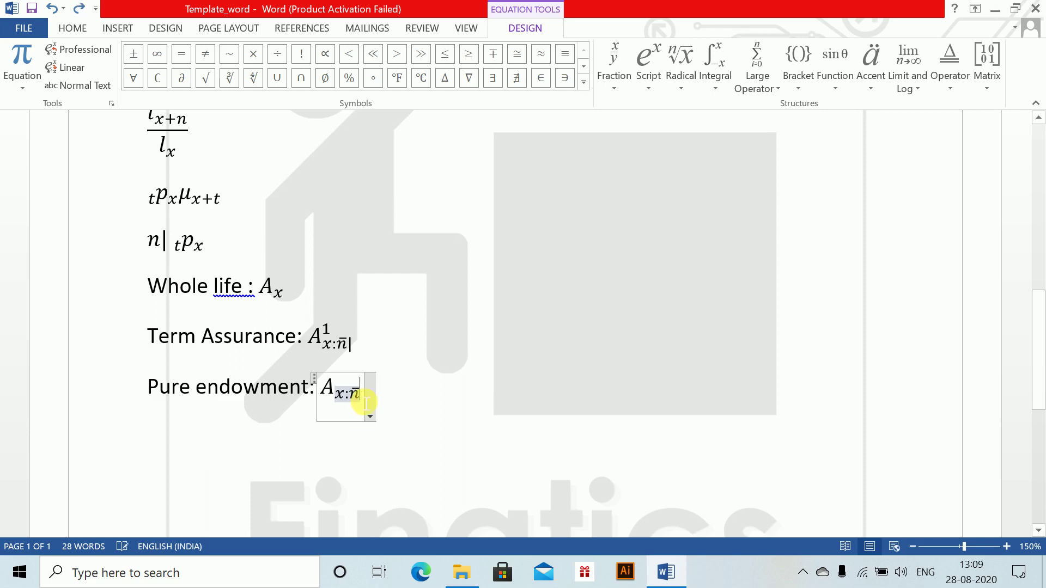
# - Add a vertical bar after the barred n in the Pure endowment subscript and try a superscript 1 on it
pyautogui.write('|')
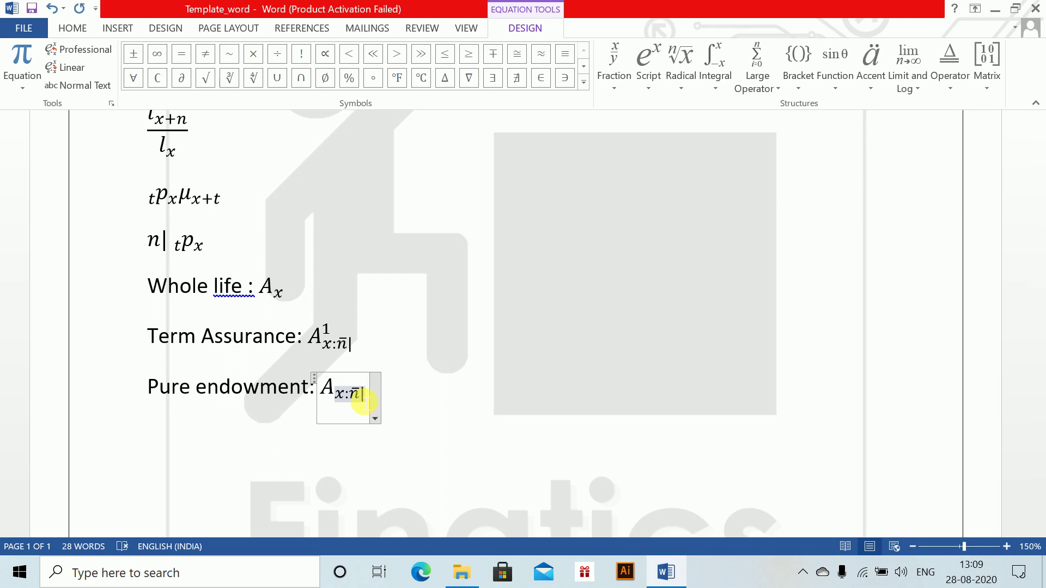
pyautogui.write('^1')
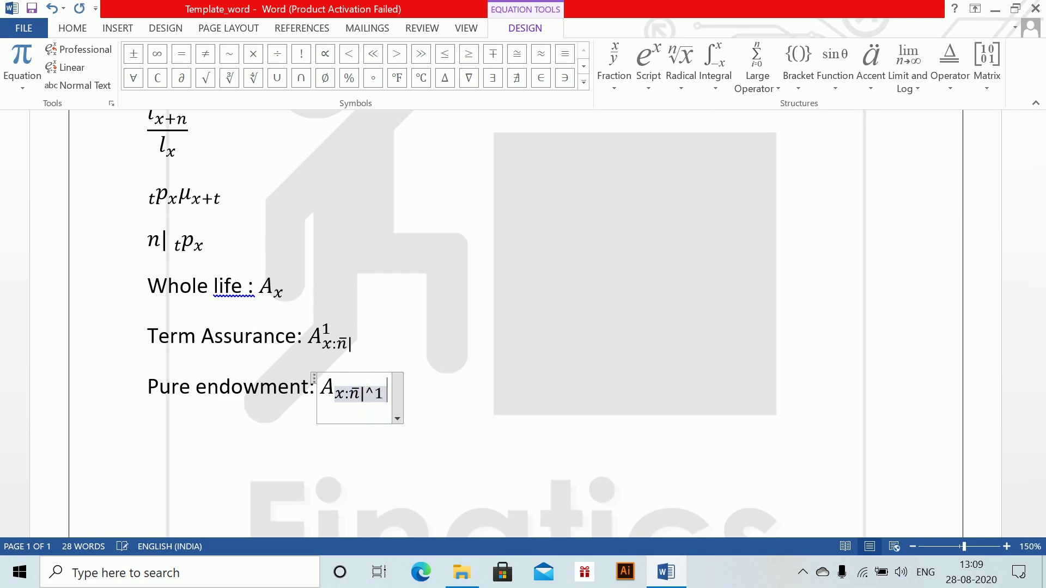
pyautogui.press('BackSpace')
pyautogui.press('BackSpace')
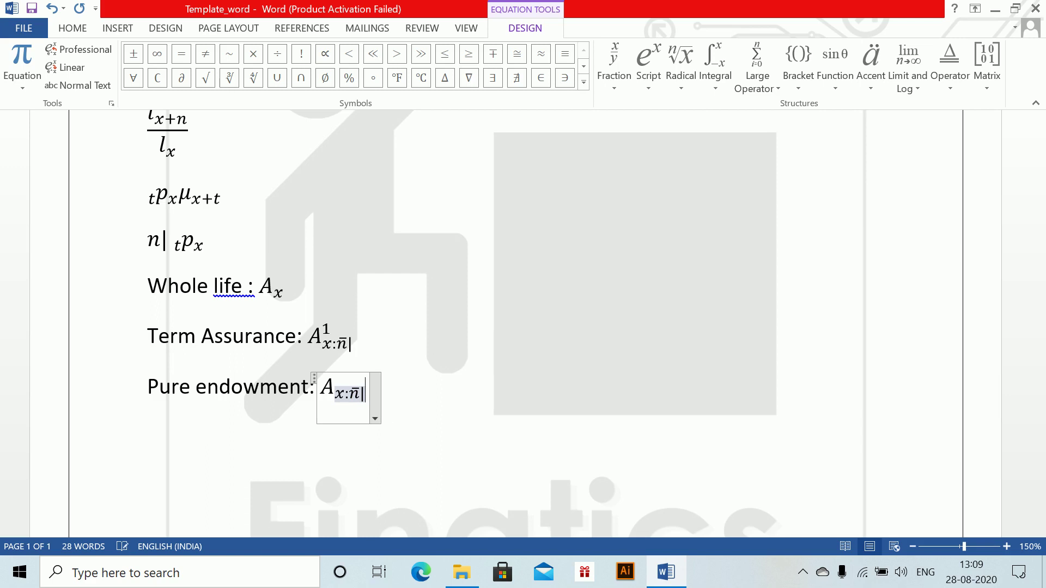
# - Try enclosing part of the Pure endowment subscript in parentheses and giving it a superscript 1
pyautogui.press('Left')
pyautogui.press('Left')
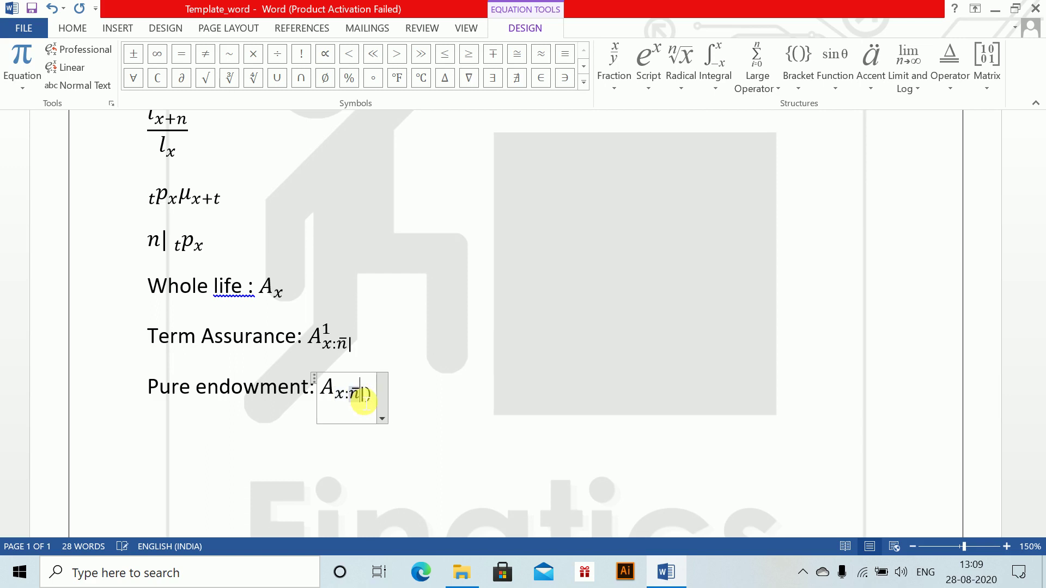
pyautogui.press('Right')
pyautogui.write('(')
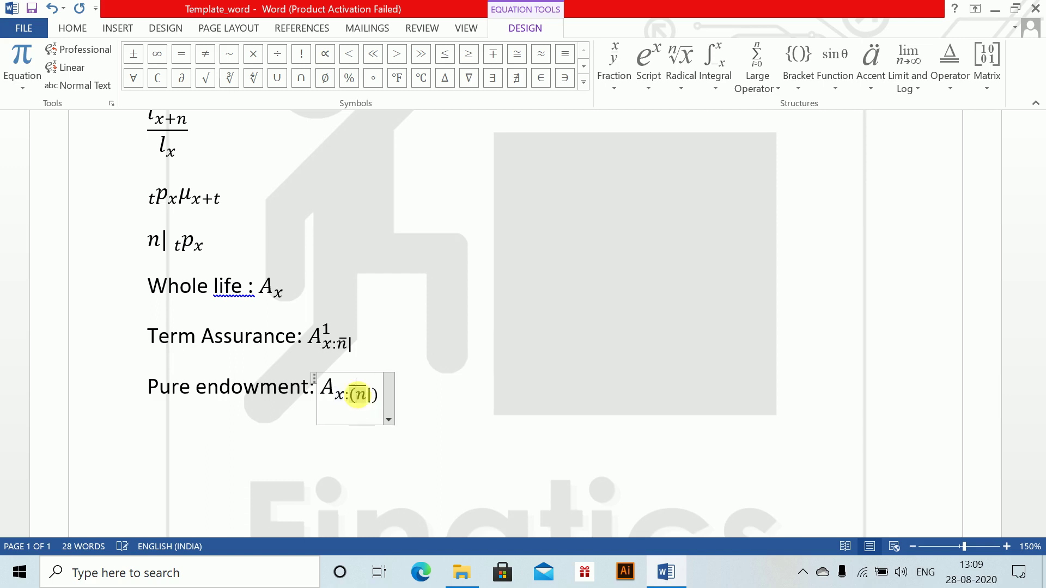
pyautogui.press('Right')
pyautogui.press('Right')
pyautogui.write('^1')
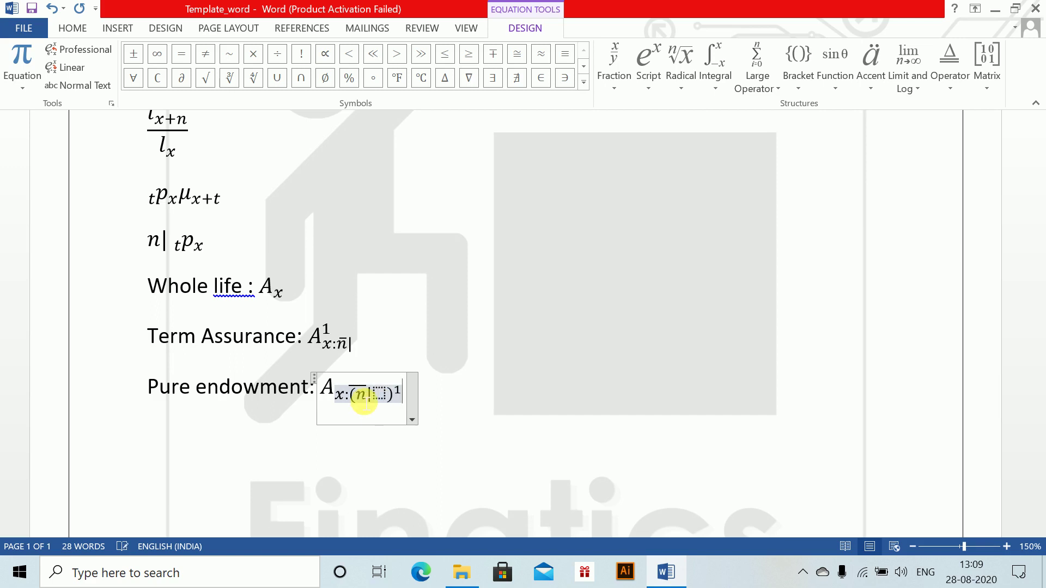
pyautogui.click(388, 401)
pyautogui.write(')')
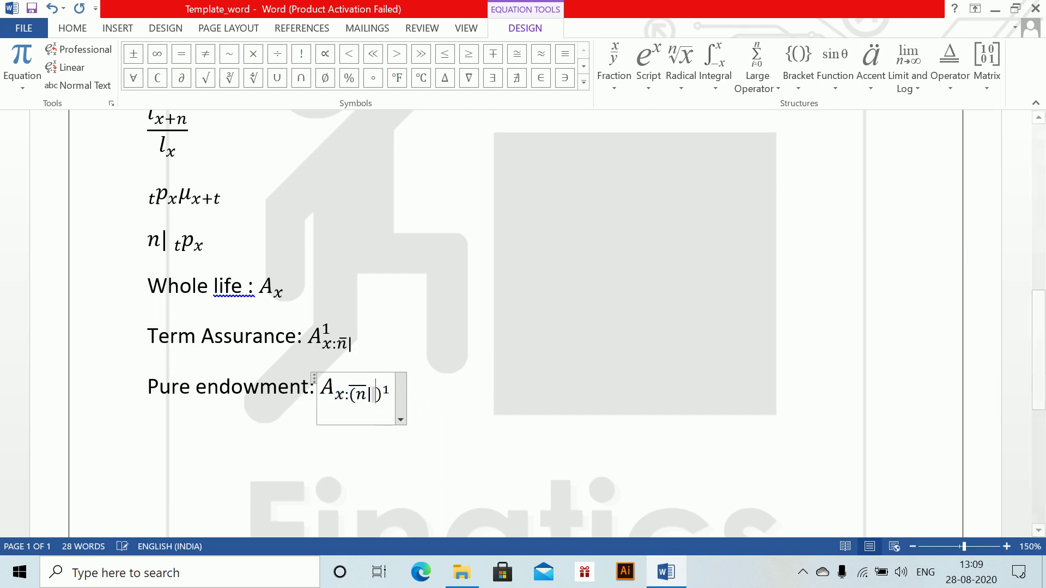
# - Undo the parentheses and superscript 1 in the Pure endowment subscript
pyautogui.hotkey('ctrl', 'z')
pyautogui.hotkey('ctrl', 'z')
pyautogui.hotkey('ctrl', 'z')
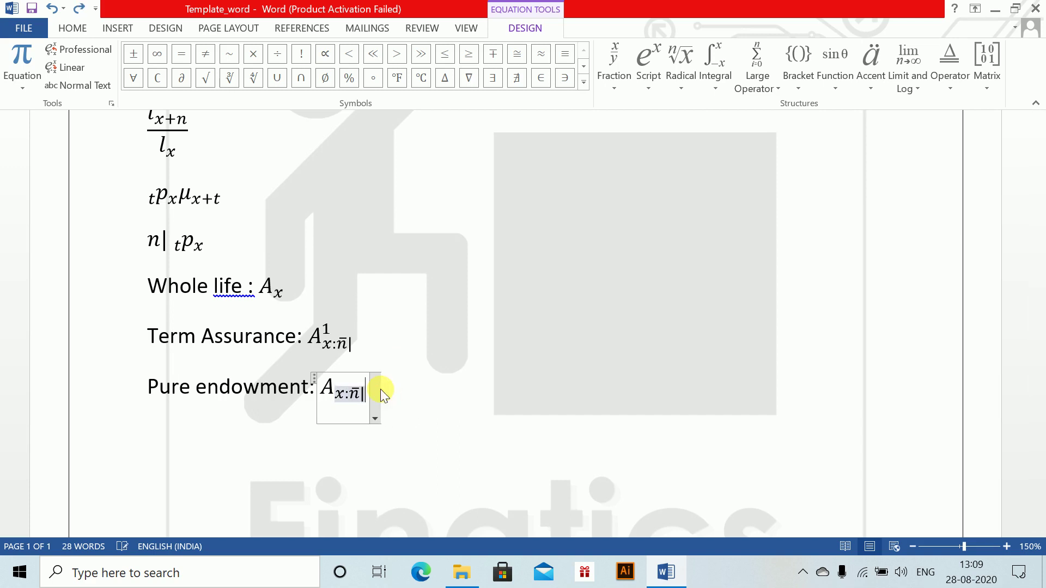
# - Add a superscript 1 between the barred n and the vertical bar in the Pure endowment subscript
pyautogui.click(360, 392)
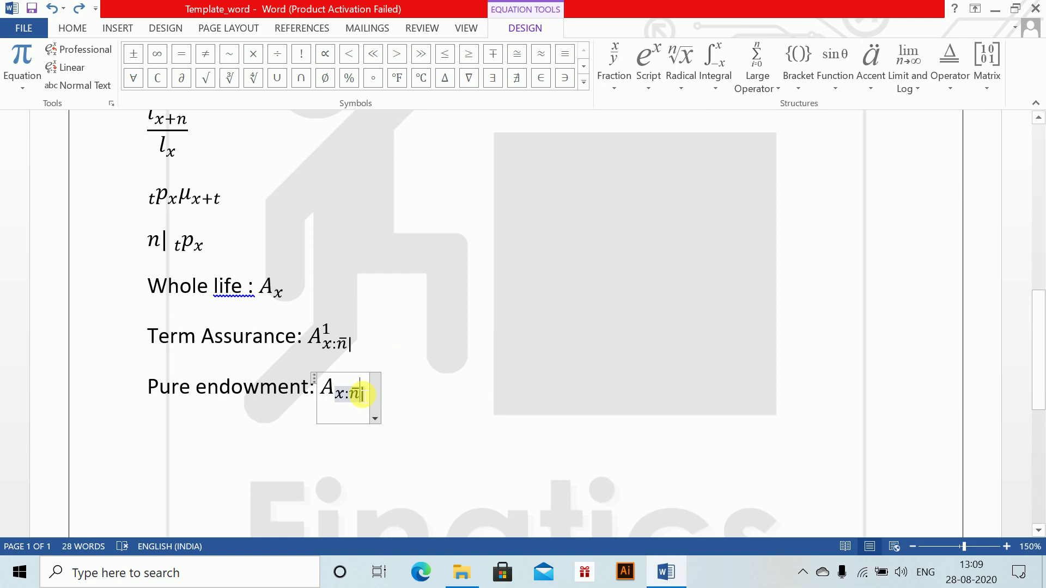
pyautogui.write('^')
pyautogui.press('BackSpace')
pyautogui.write('^')
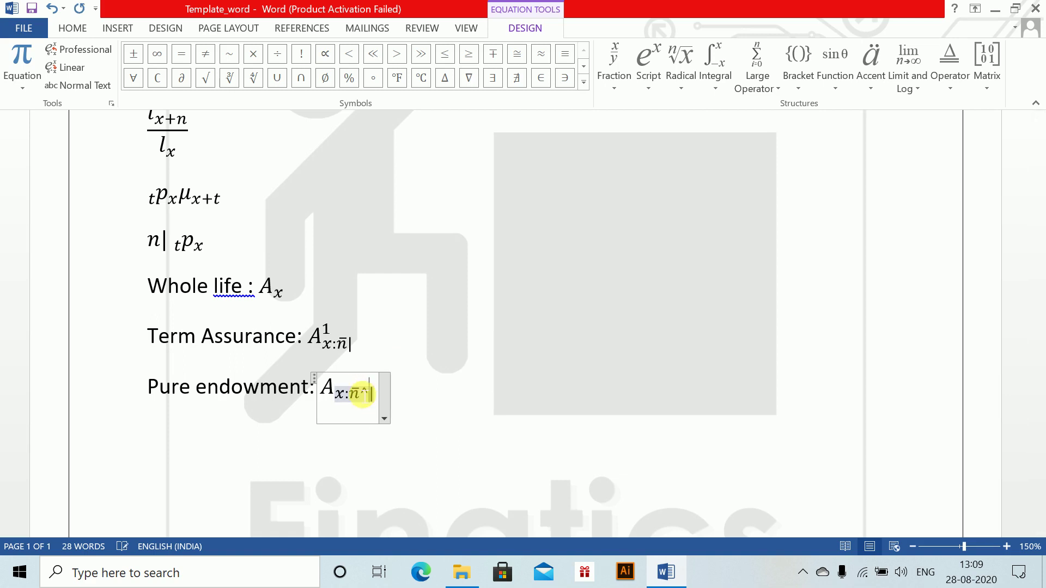
pyautogui.write('1')
pyautogui.click(415, 395)
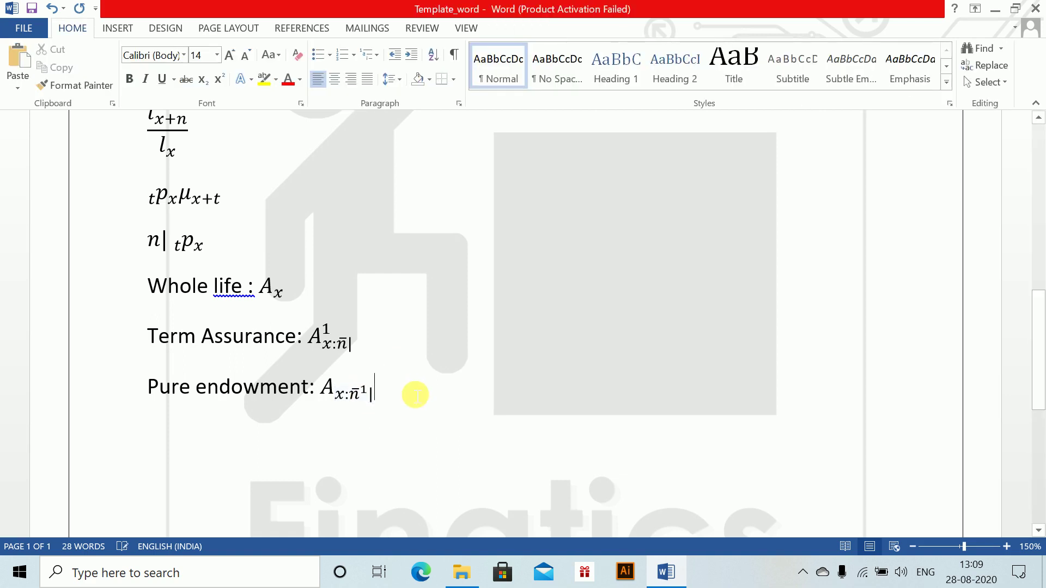
# - Add a new line below Pure endowment with the label "Endowment Assurance:"
pyautogui.press('Return')
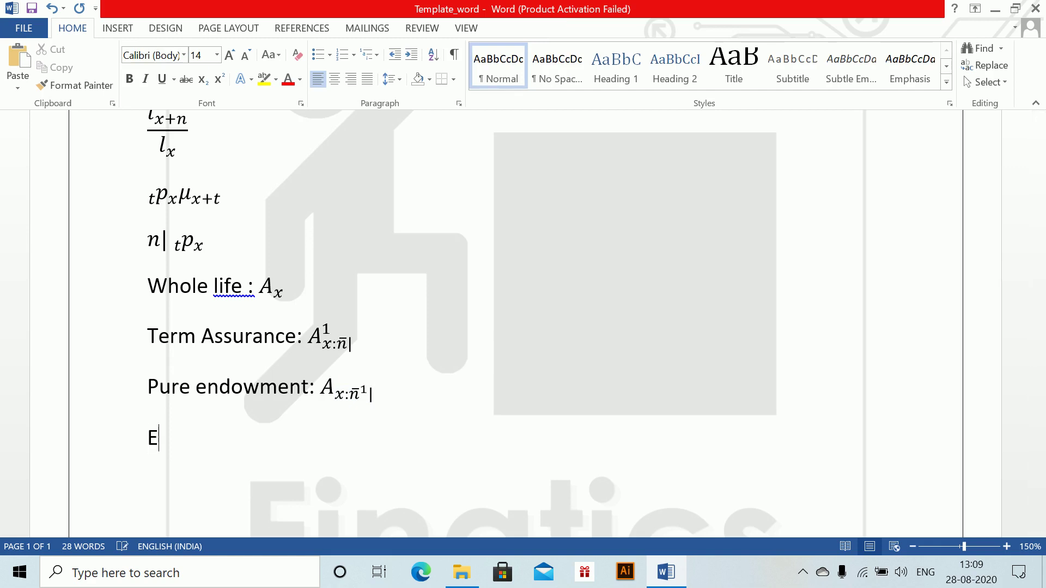
pyautogui.press('BackSpace')
pyautogui.press('BackSpace')
pyautogui.press('BackSpace')
pyautogui.write('ent A')
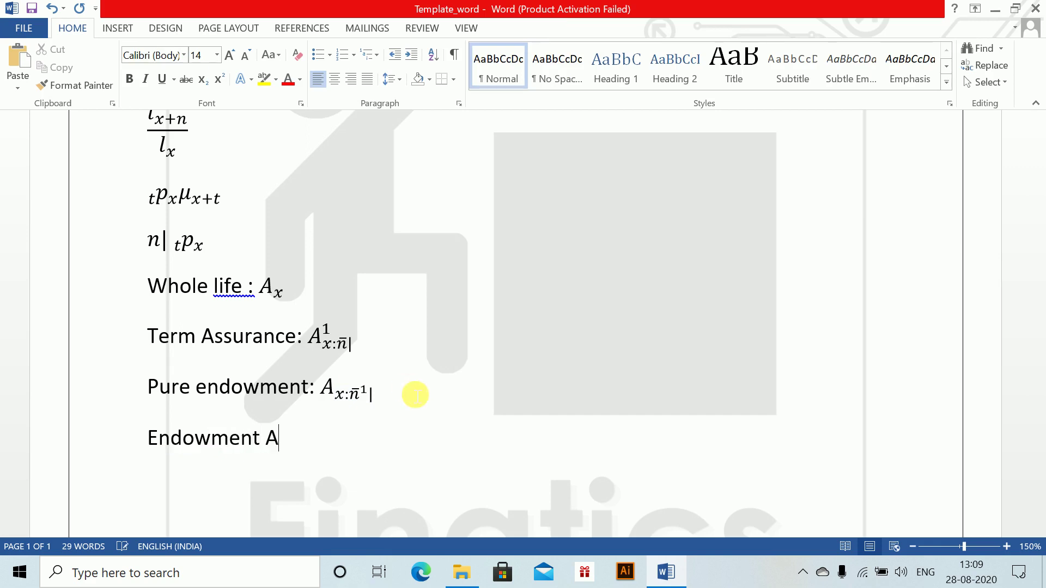
pyautogui.write('ssurance:')
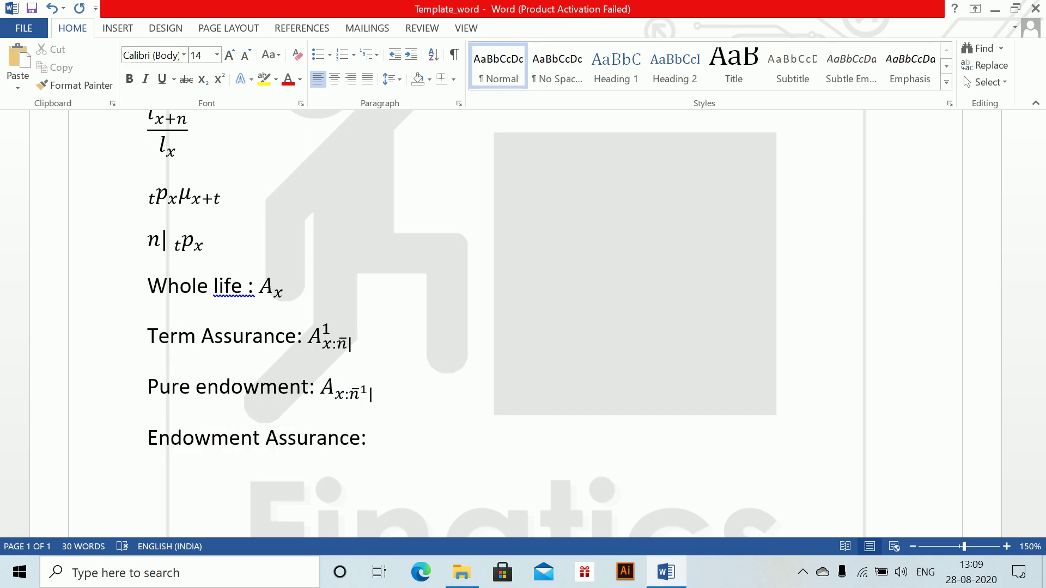
# - Insert an equation after the Endowment Assurance label containing A with subscript x:n, an overbar on n and a vertical bar
pyautogui.hotkey('alt', '=')
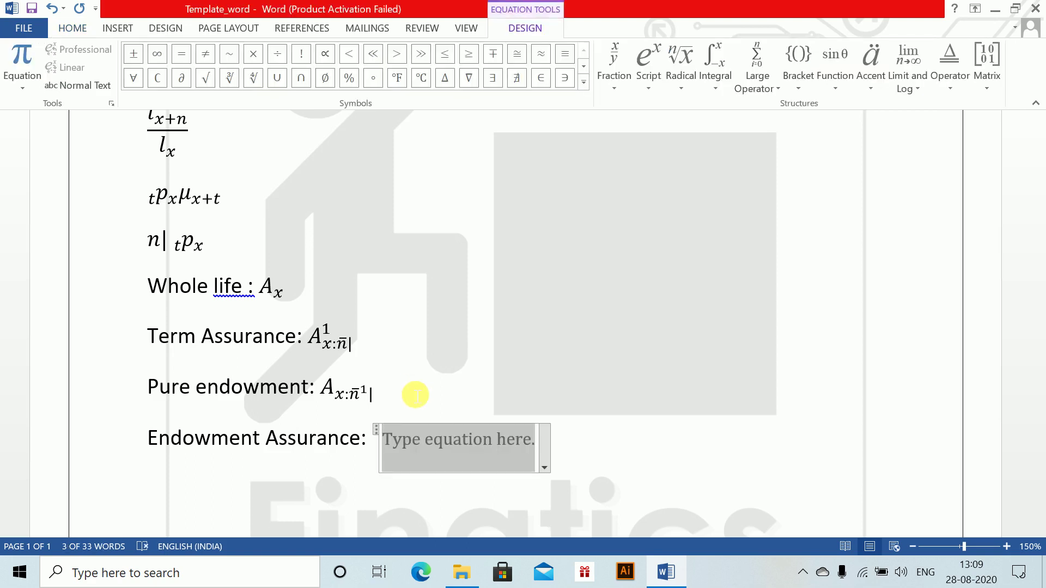
pyautogui.write('A_')
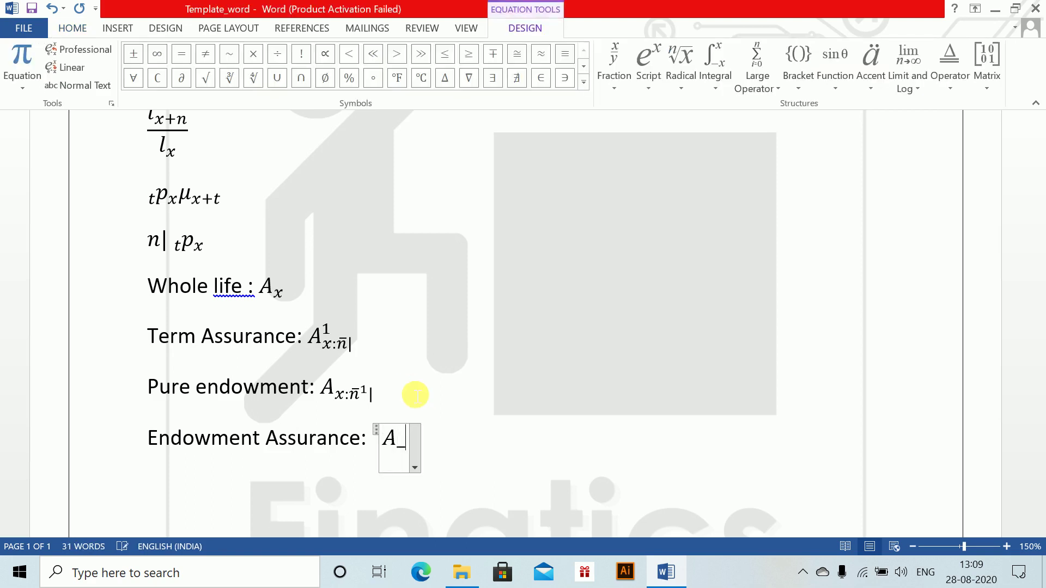
pyautogui.write('(x:n')
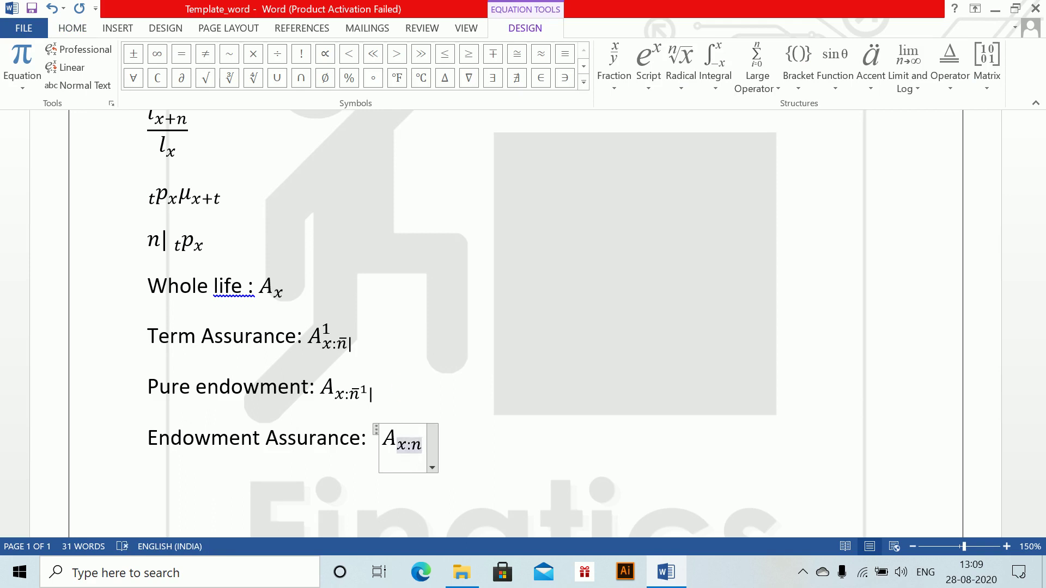
pyautogui.write(') \x08ar')
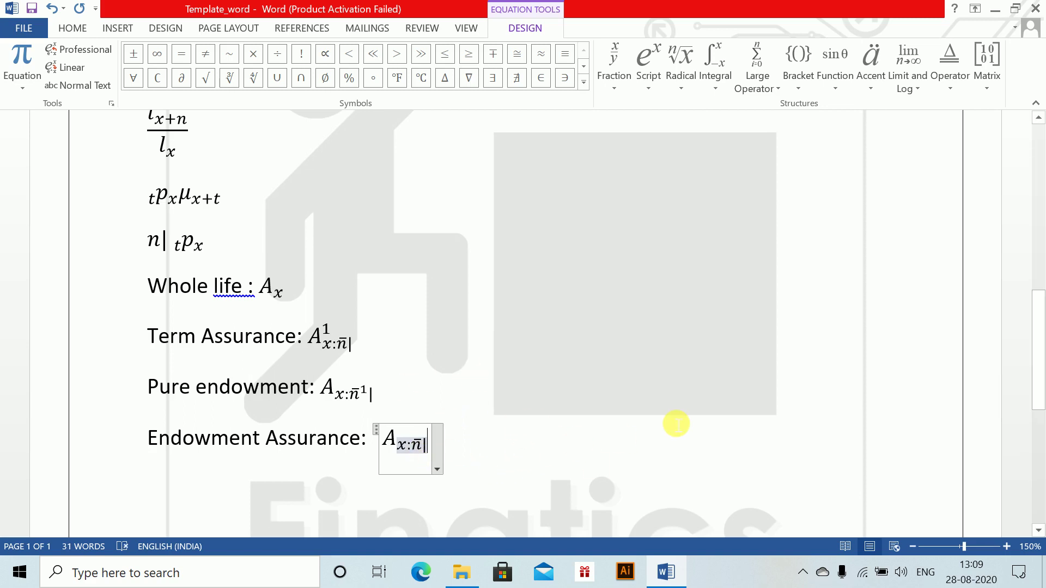
pyautogui.click(492, 482)
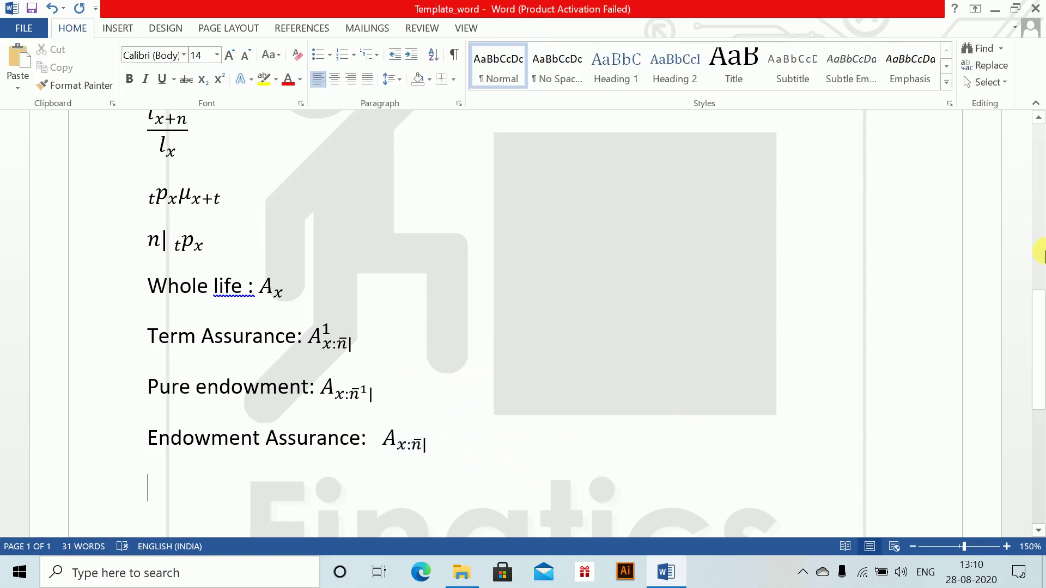
# - Copy the four lines from Whole life to Endowment Assurance and paste them below the originals
pyautogui.moveTo(1037, 329); pyautogui.dragTo(1039, 359)
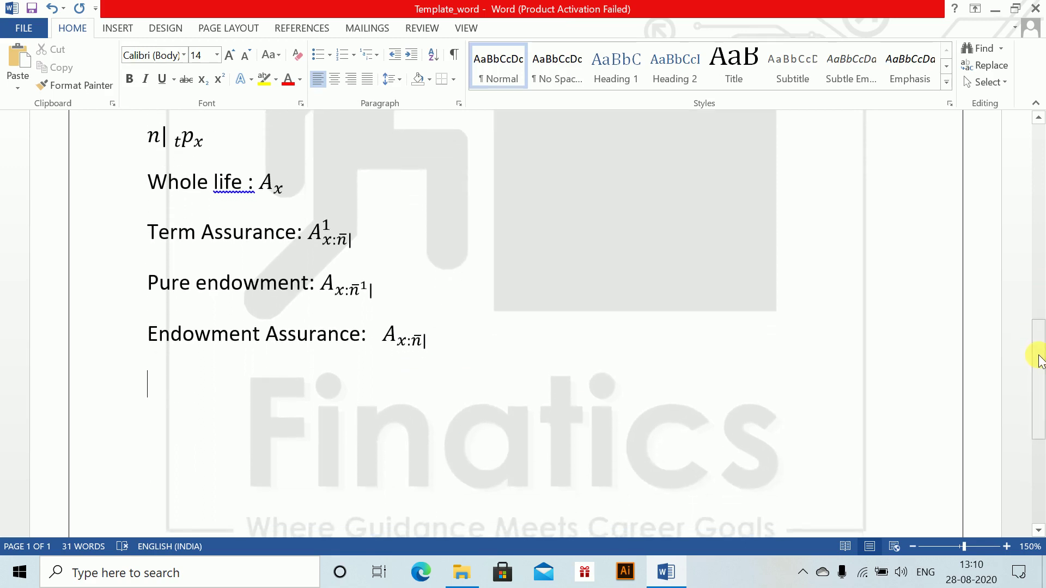
pyautogui.moveTo(150, 184); pyautogui.dragTo(495, 345)
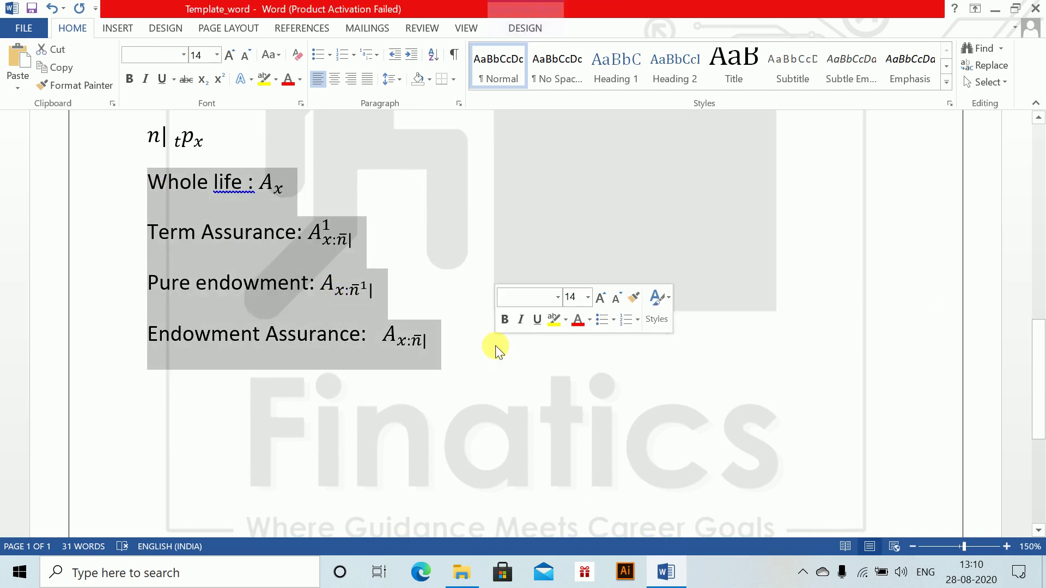
pyautogui.hotkey('ctrl', 'c')
pyautogui.click(305, 438)
pyautogui.hotkey('ctrl', 'v')
# - Add the heading "IOD" on the line above the copied Whole life line
pyautogui.click(149, 285)
pyautogui.click(154, 263)
pyautogui.write('ID')
pyautogui.press('BackSpace')
pyautogui.write('OD')
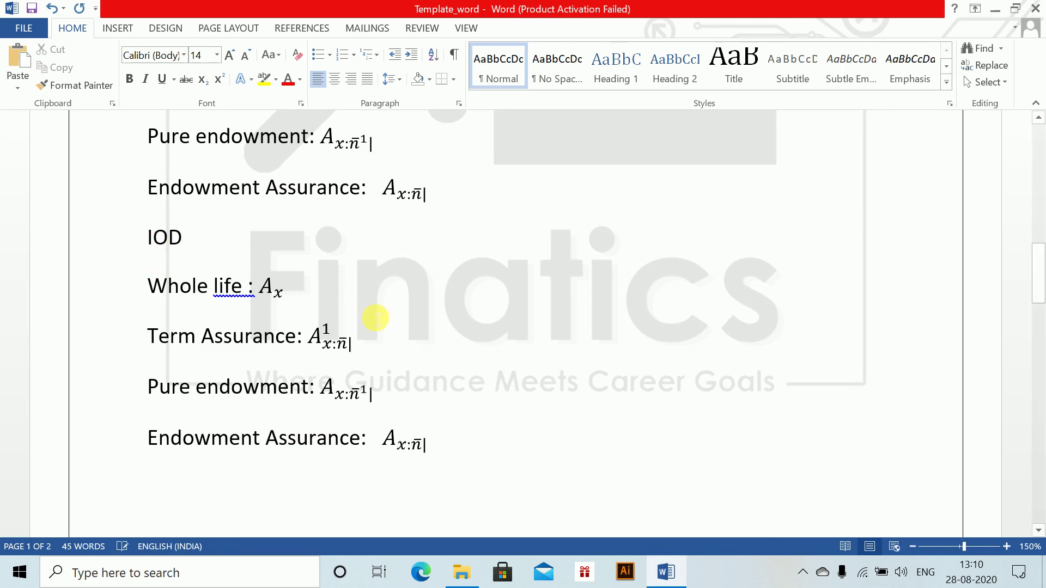
# - Add an overbar to the A in the Whole life and Term Assurance equations under the IOD heading
pyautogui.click(277, 294)
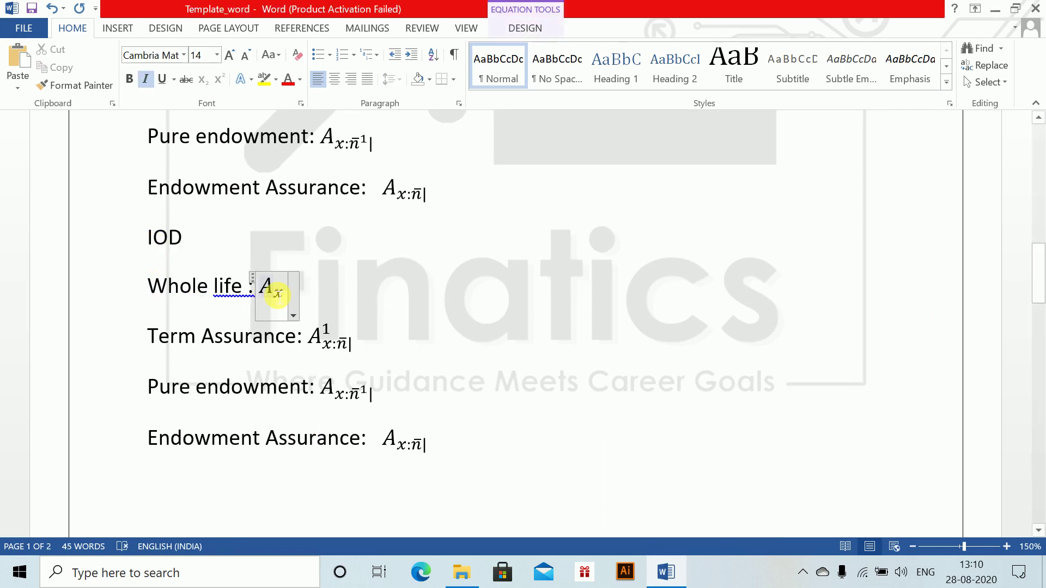
pyautogui.write('\x08ar')
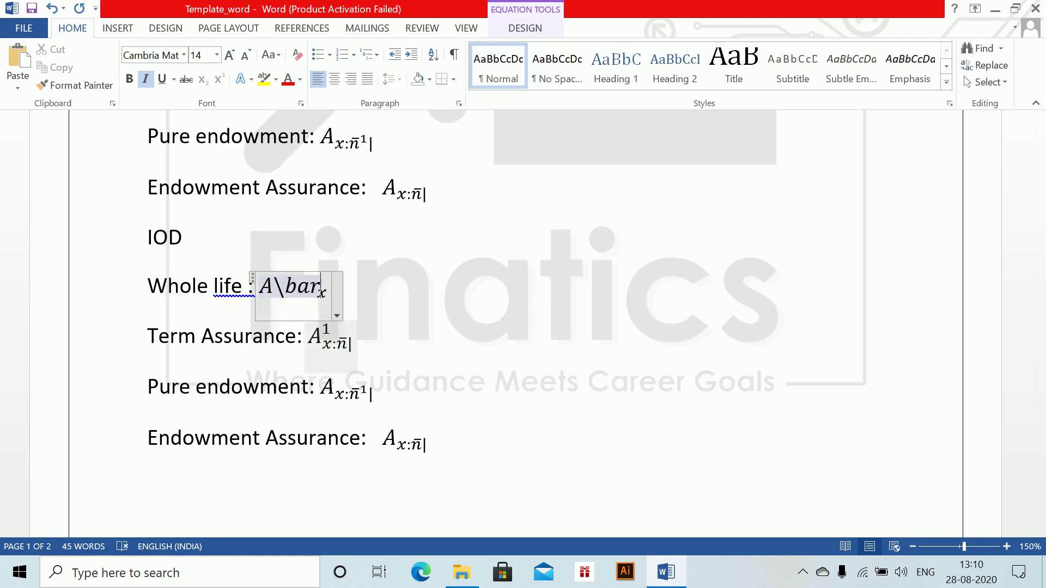
pyautogui.press('space')
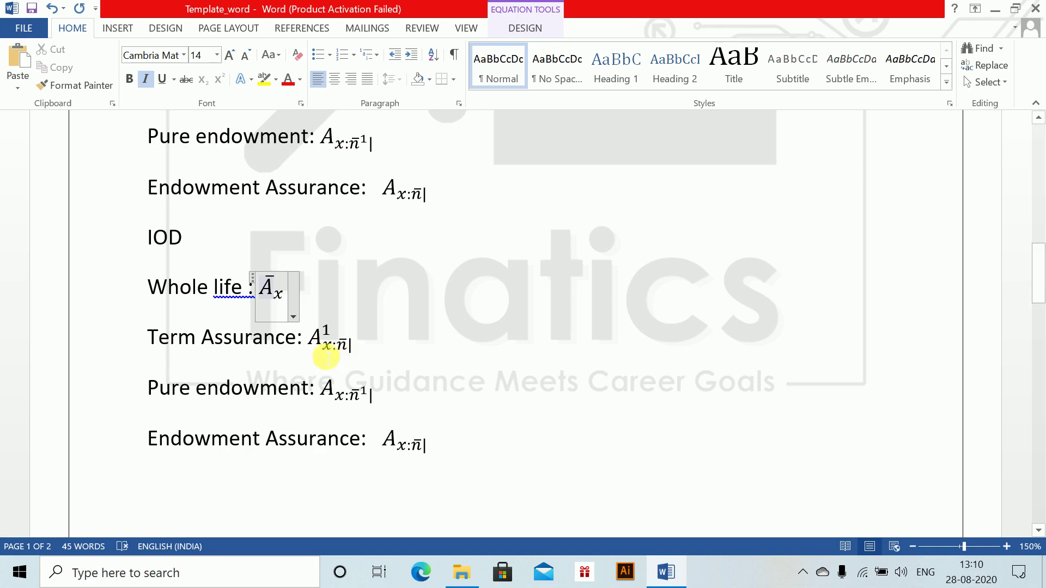
pyautogui.click(328, 345)
pyautogui.write('\x08ar')
pyautogui.press('space')
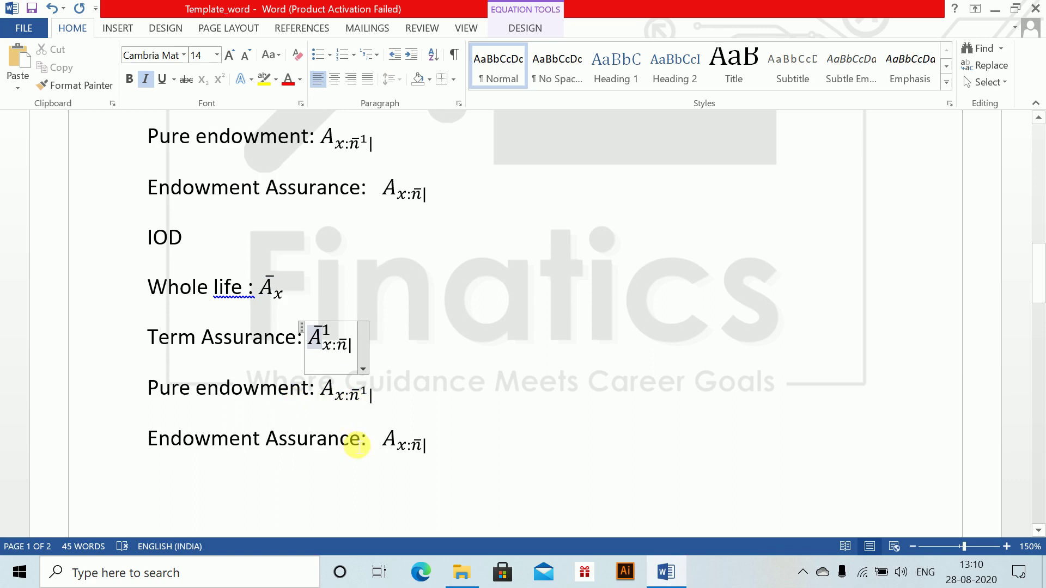
# - Add an overbar to the A in the Endowment Assurance equation under the IOD heading
pyautogui.click(401, 445)
pyautogui.write('\\bar')
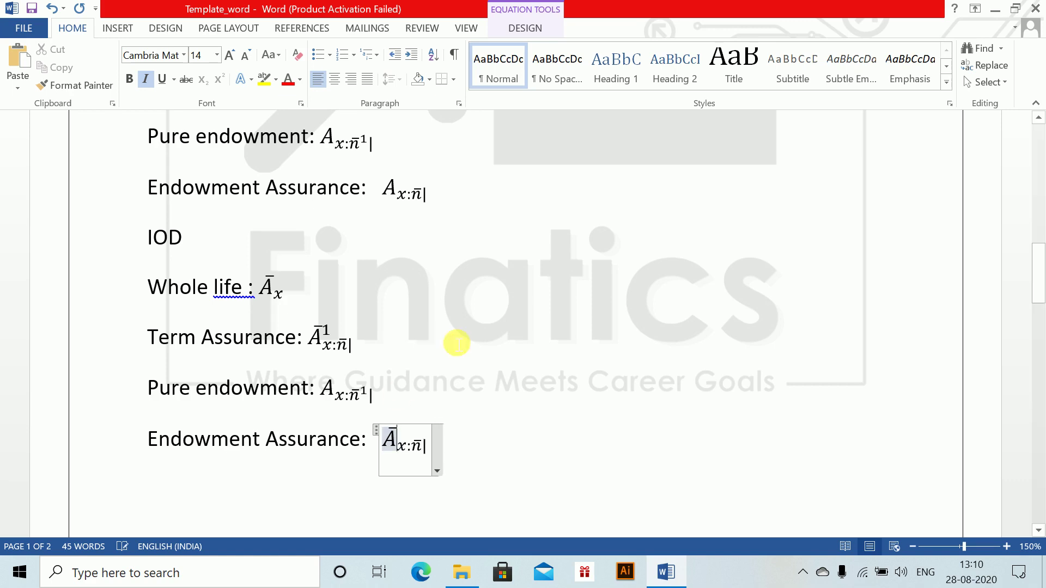
pyautogui.click(531, 432)
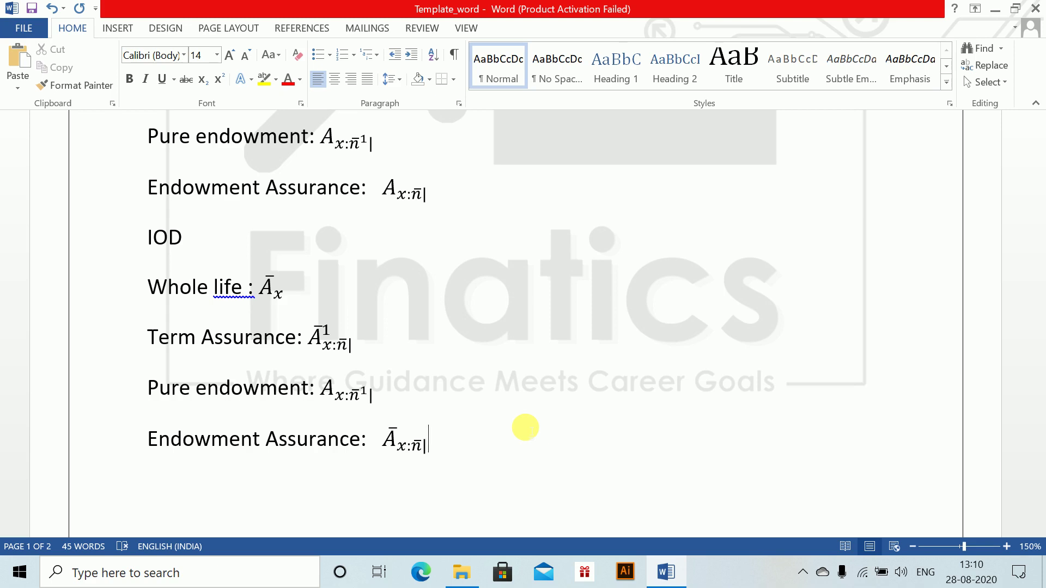
# - Insert blank lines between the first Endowment Assurance line and the IOD heading
pyautogui.press('BackSpace')
pyautogui.click(468, 205)
pyautogui.press('Return')
pyautogui.press('Return')
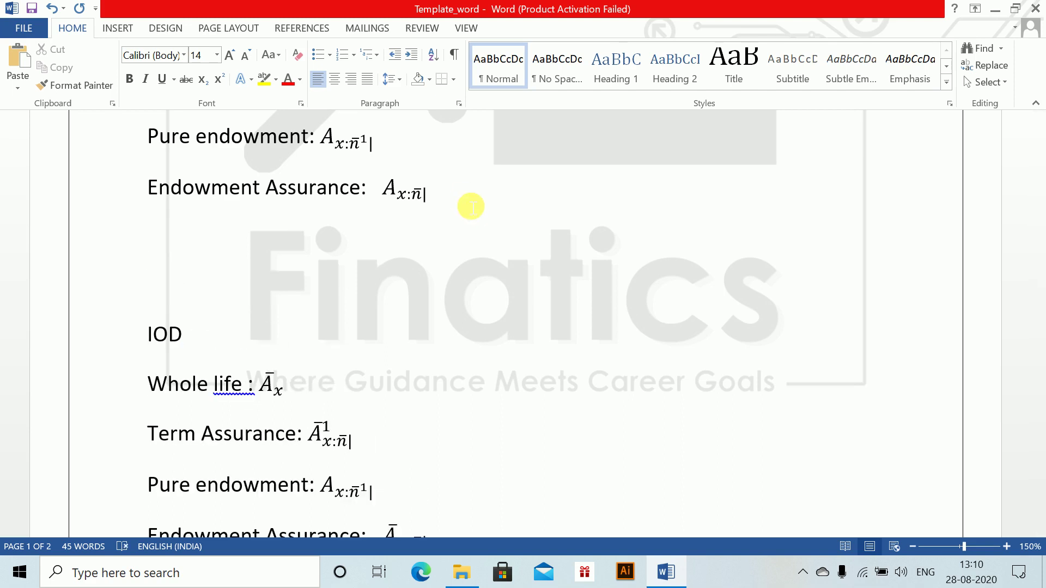
# - Write the label "Deferred whole life :" on the line directly below the first Endowment Assurance line
pyautogui.write('Dee')
pyautogui.write('f')
pyautogui.press('BackSpace')
pyautogui.press('BackSpace')
pyautogui.write('f')
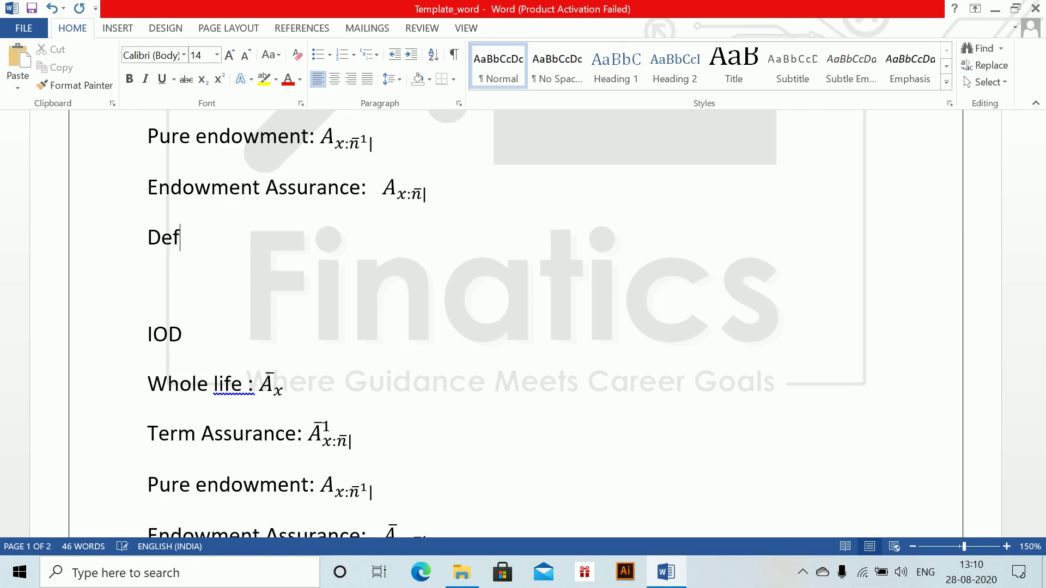
pyautogui.write('rerr')
pyautogui.press('BackSpace')
pyautogui.press('BackSpace')
pyautogui.write('erred whole life :')
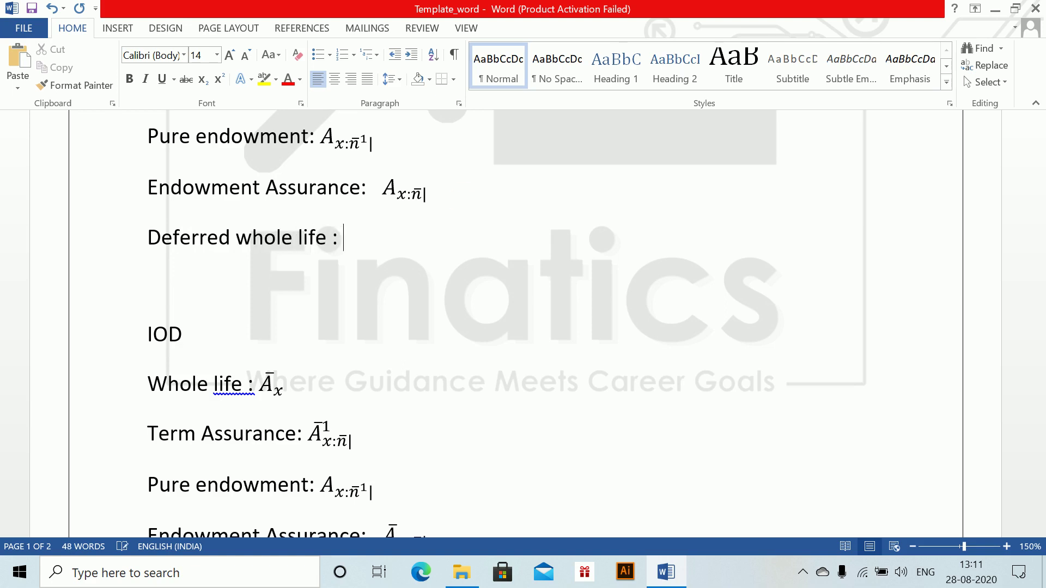
# - Insert an equation after the Deferred whole life label containing n, a vertical bar and A with subscript x
pyautogui.hotkey('alt', '=')
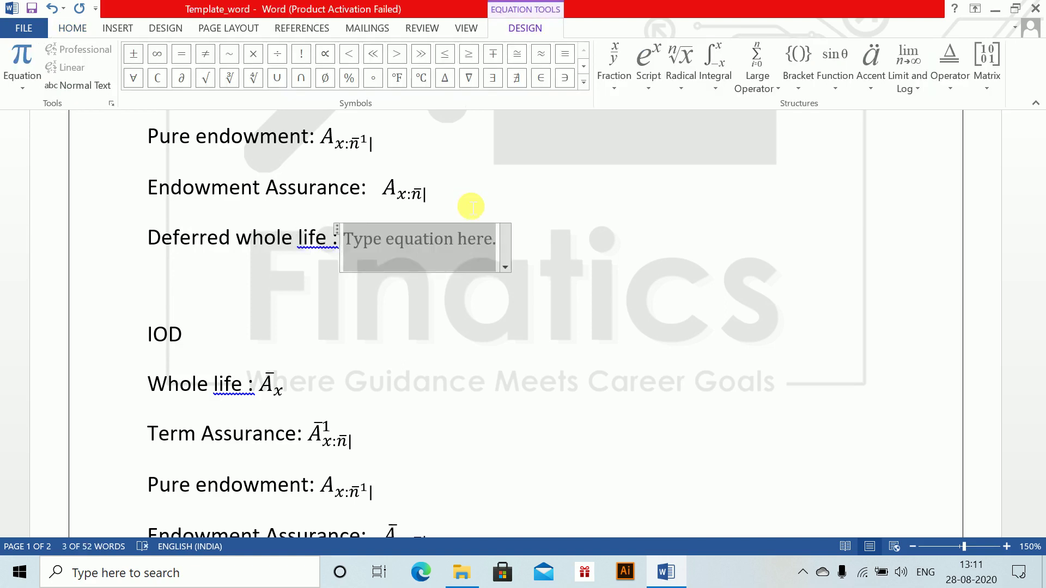
pyautogui.write('n|')
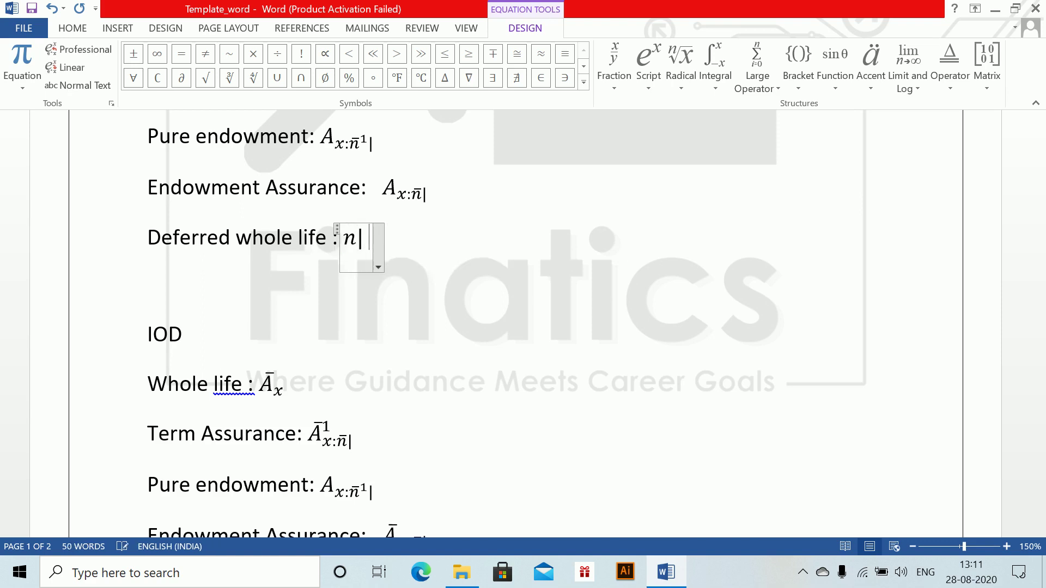
pyautogui.write('A_x')
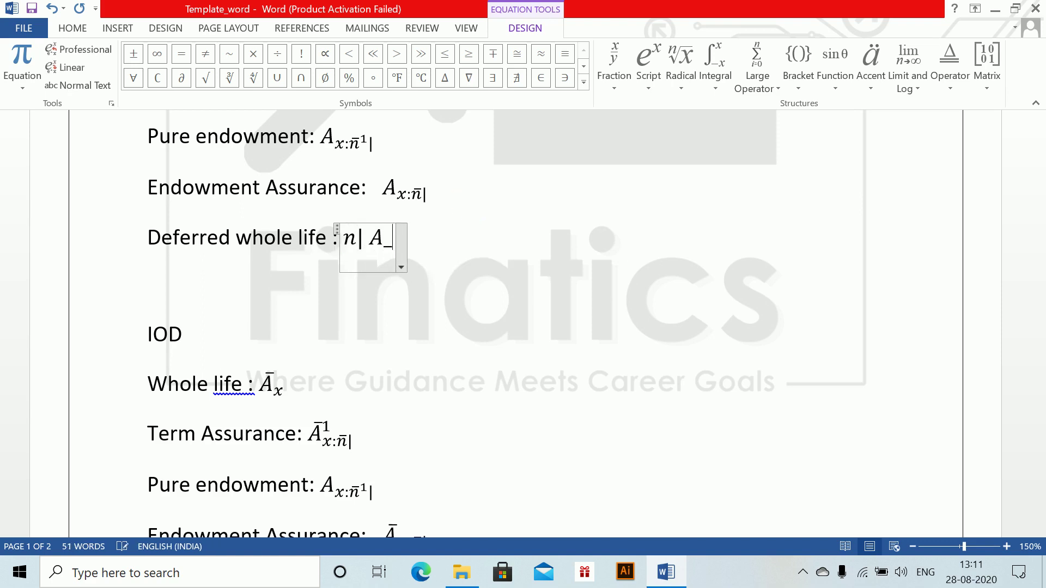
pyautogui.click(515, 291)
# - Copy the Deferred whole life line with its equation to the start of the second page, after the IOD lines
pyautogui.moveTo(409, 240); pyautogui.dragTo(168, 238)
pyautogui.press('BackSpace')
pyautogui.moveTo(1039, 264); pyautogui.dragTo(1038, 336)
pyautogui.hotkey('ctrl', 'z')
pyautogui.click(349, 427)
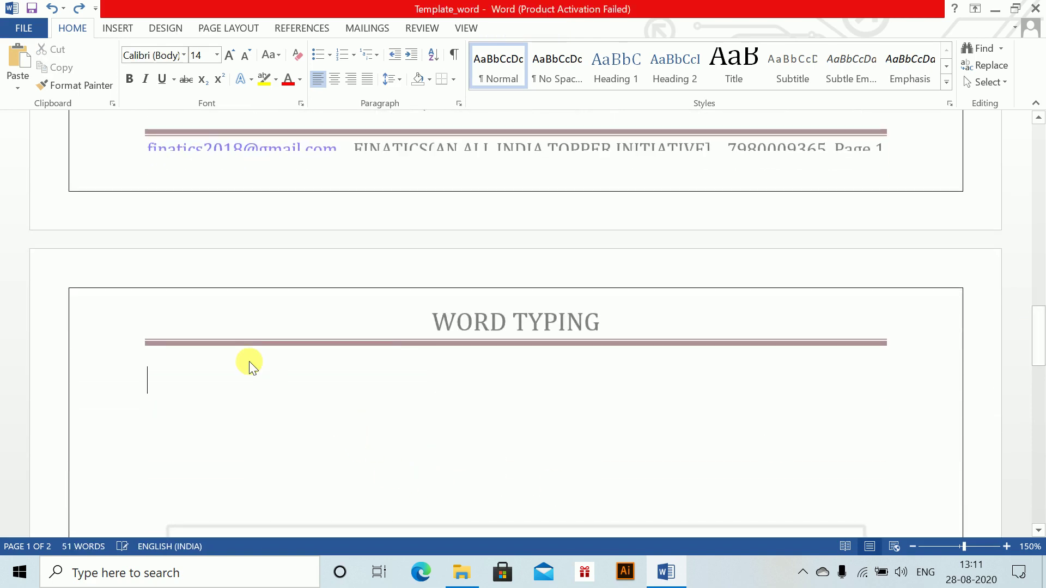
pyautogui.hotkey('ctrl', 'v')
# - Add an overbar to the A in the copied Deferred whole life equation on the second page
pyautogui.click(361, 379)
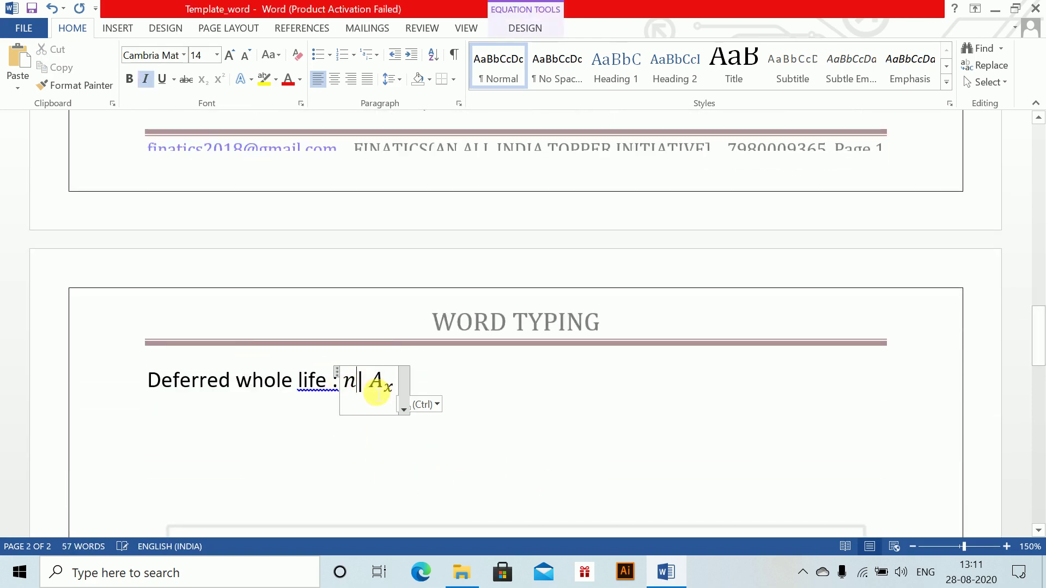
pyautogui.doubleClick(388, 385)
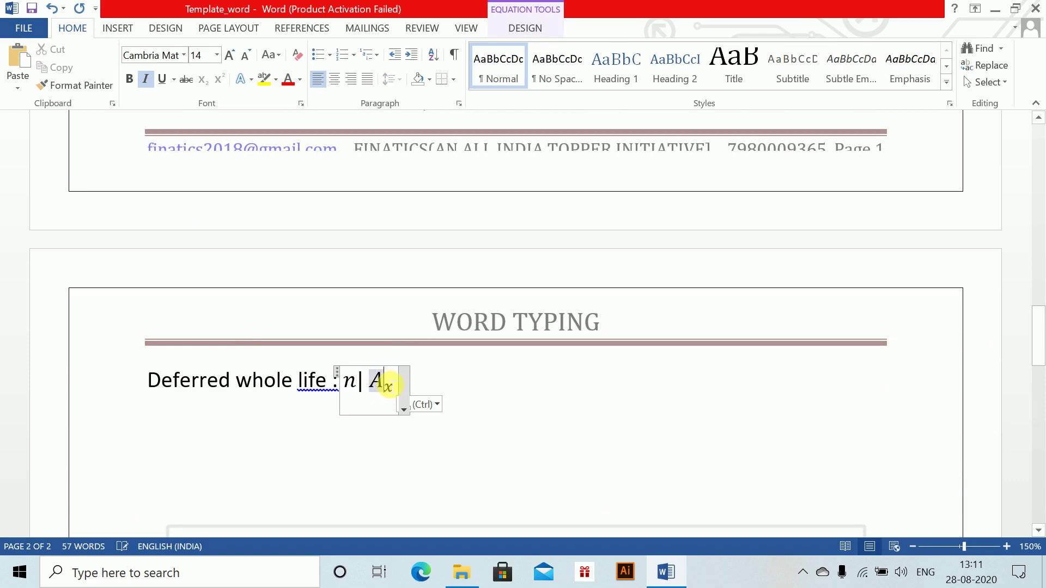
pyautogui.write('\x08ar')
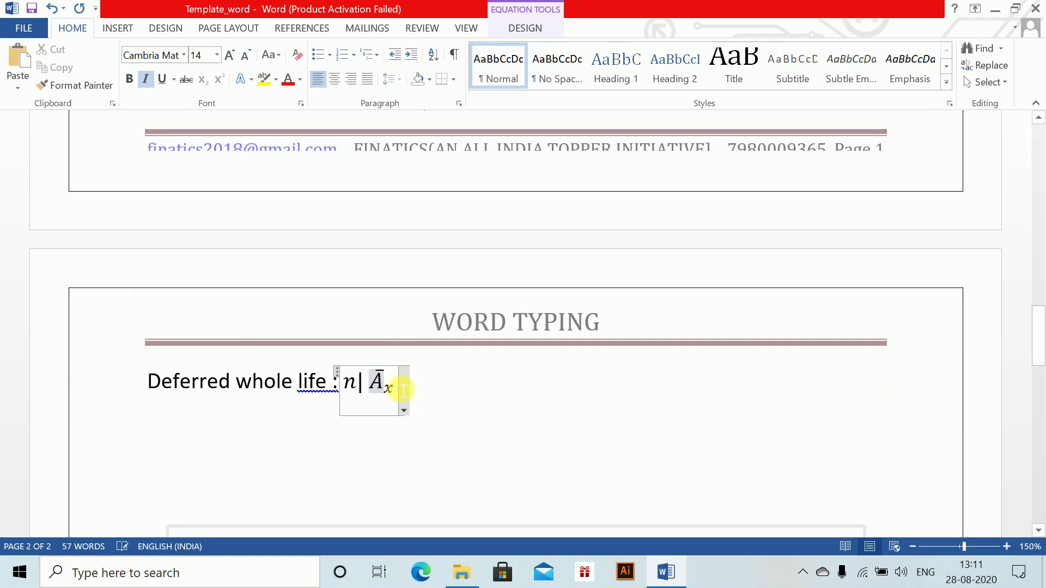
# - Add the heading "Annuities:" on a new line below the barred Deferred whole life equation
pyautogui.click(442, 382)
pyautogui.press('Return')
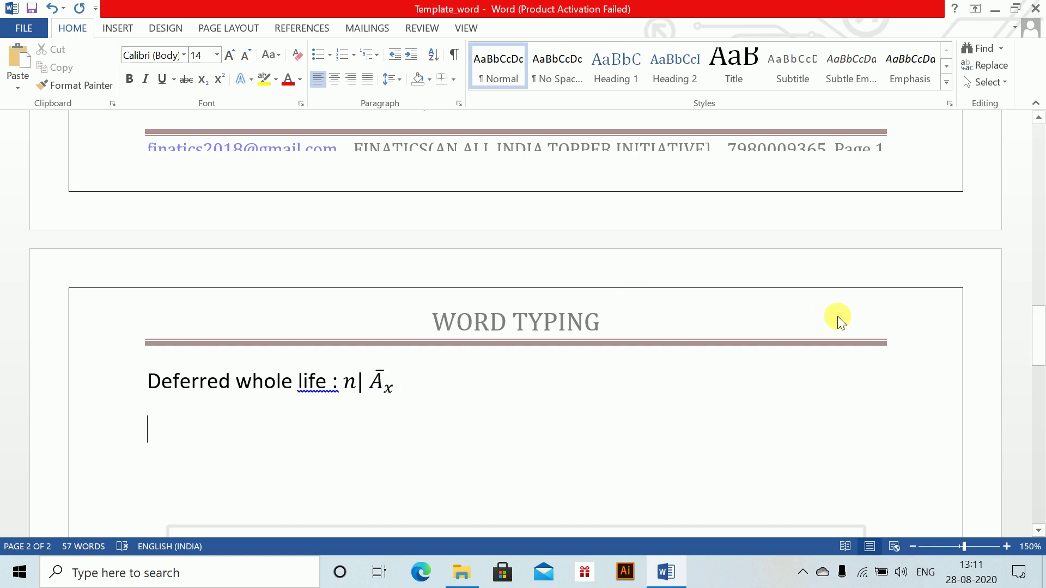
pyautogui.write('An')
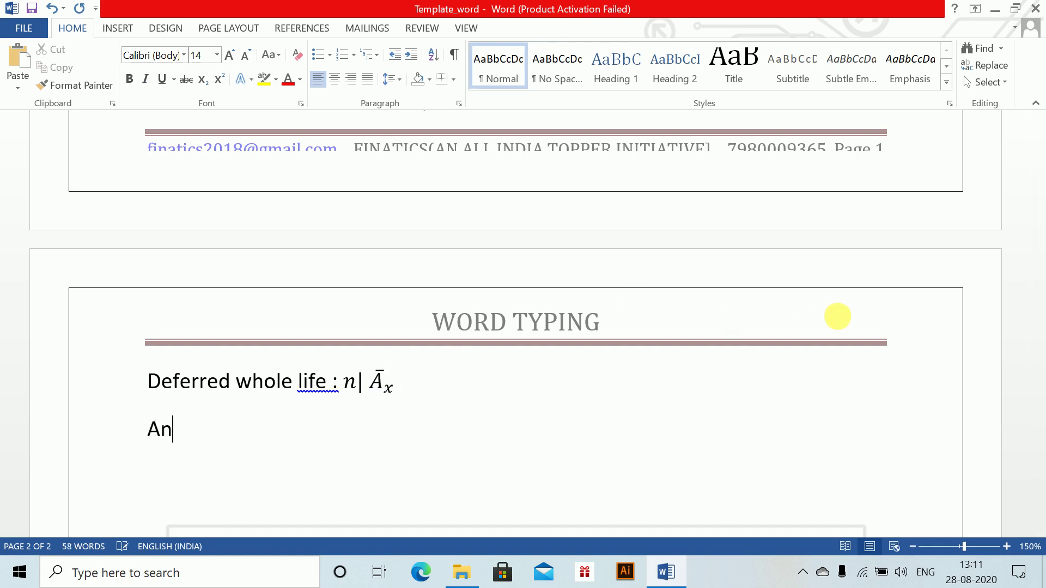
pyautogui.write('nuities: ')
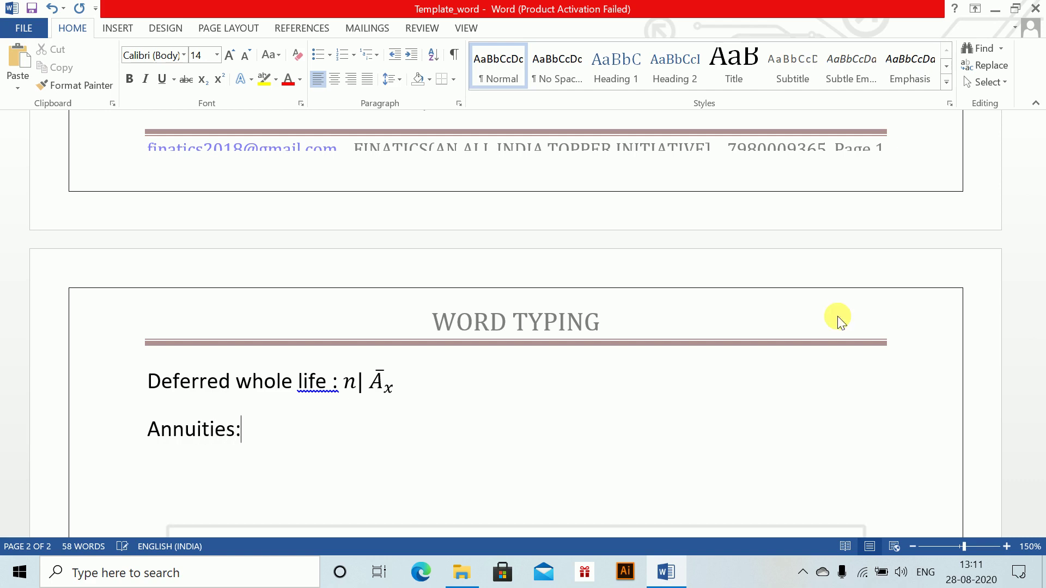
# - Write "Whole life :" below the Annuities heading, followed by an equation containing a with subscript x
pyautogui.write('Whole life :')
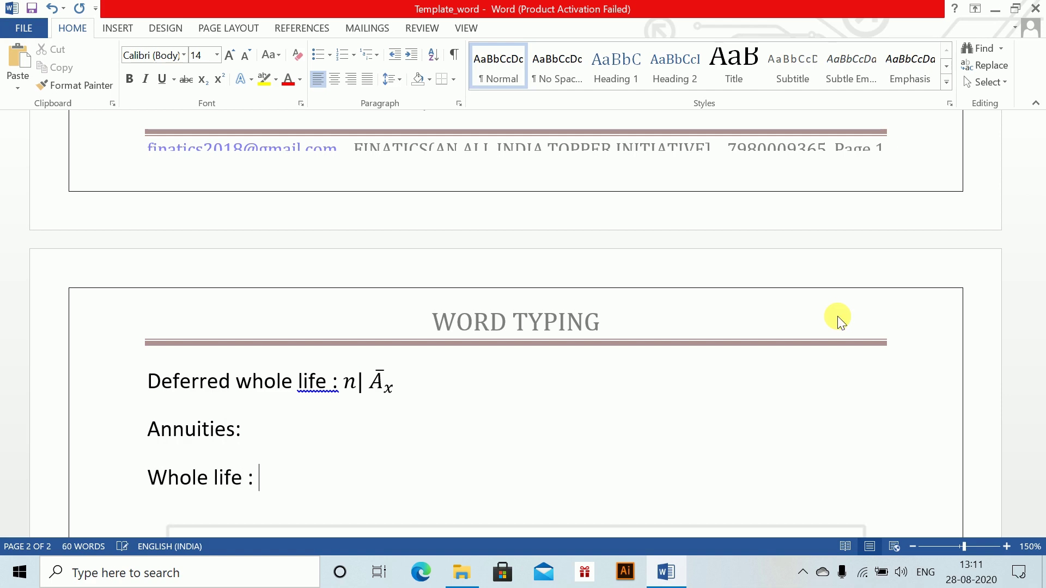
pyautogui.hotkey('alt', '=')
pyautogui.write('a_x')
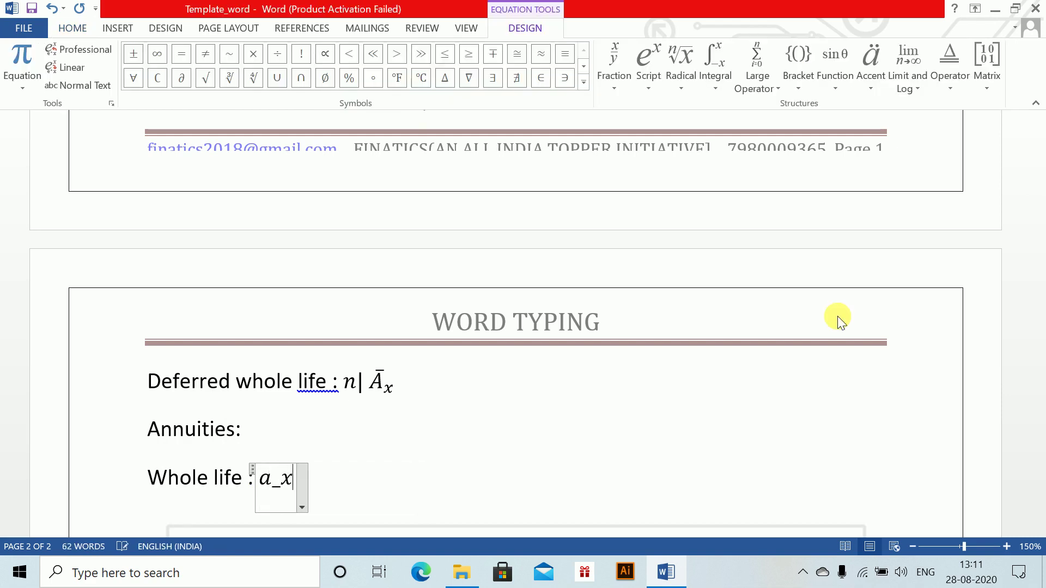
pyautogui.moveTo(1039, 335); pyautogui.dragTo(1040, 357)
pyautogui.press('Down')
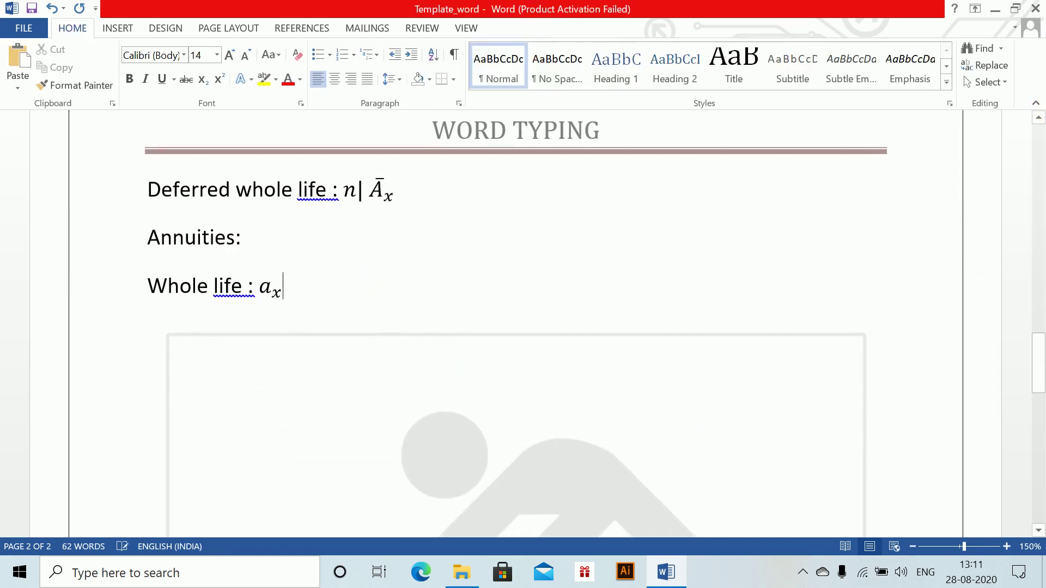
pyautogui.hotkey('alt', '=')
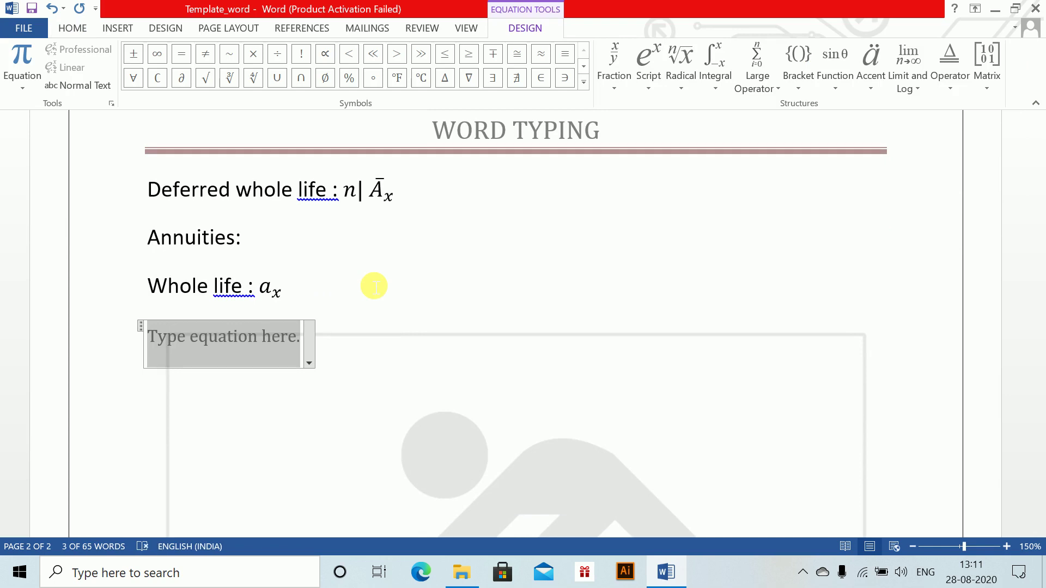
pyautogui.write('Whole ')
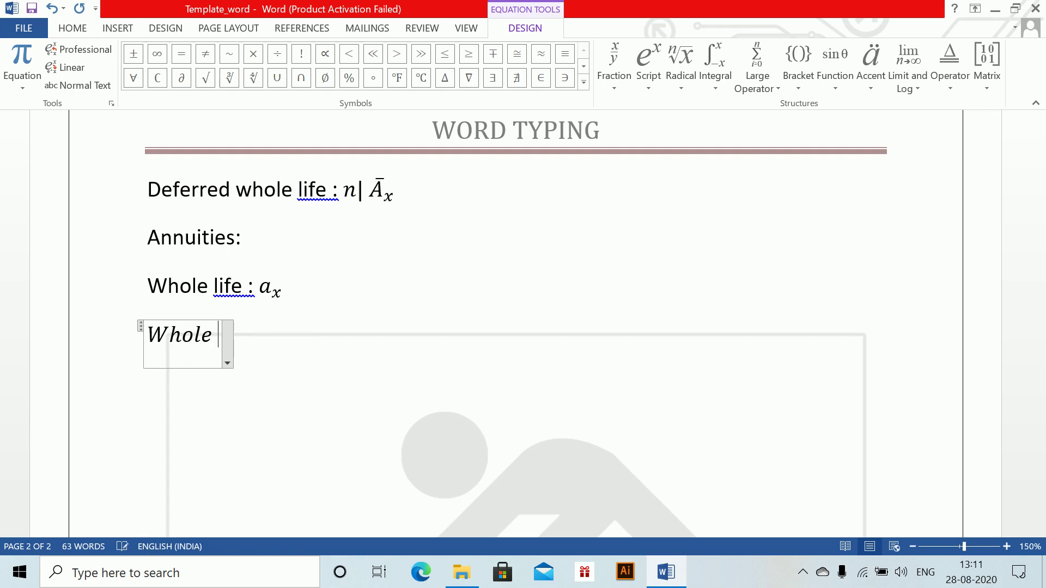
pyautogui.write('lof')
pyautogui.press('BackSpace')
pyautogui.press('BackSpace')
pyautogui.write('if')
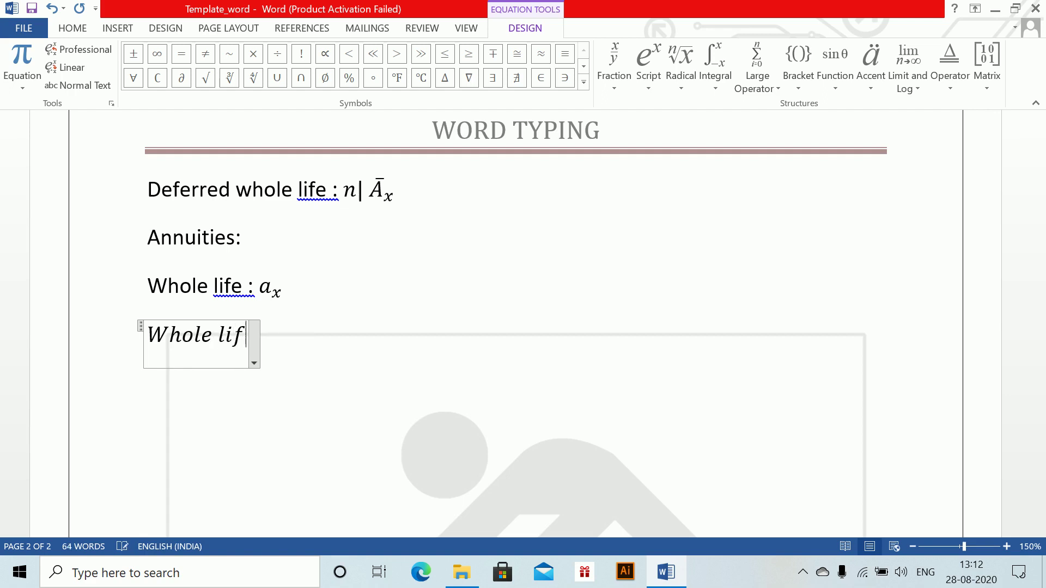
pyautogui.press('BackSpace')
pyautogui.press('BackSpace')
pyautogui.press('BackSpace')
pyautogui.press('BackSpace')
pyautogui.press('BackSpace')
pyautogui.press('BackSpace')
pyautogui.press('BackSpace')
pyautogui.press('BackSpace')
pyautogui.press('BackSpace')
pyautogui.press('BackSpace')
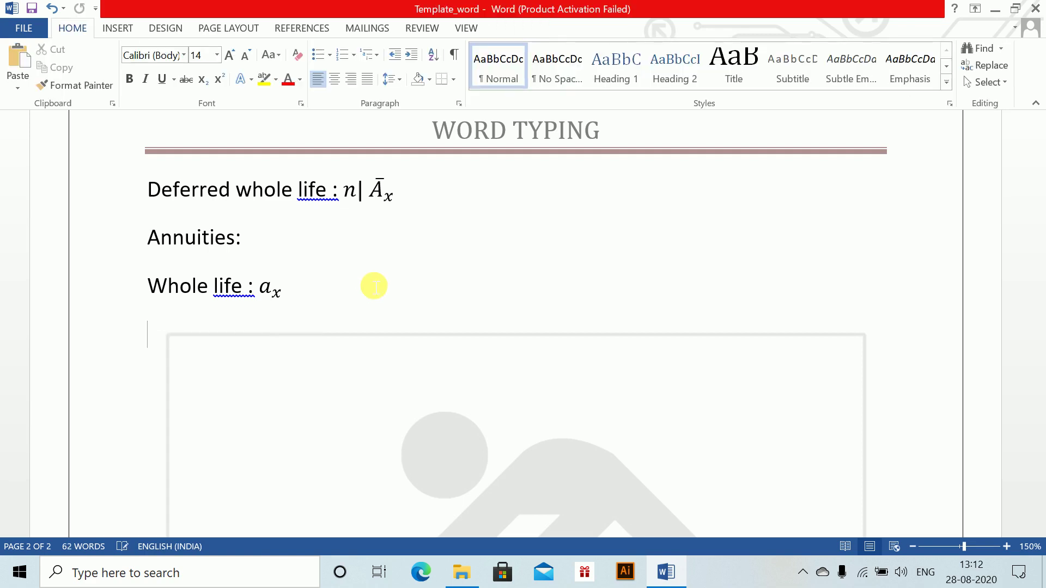
# - Write "Whole life(advanced) :" as plain text on the next line, followed by an equation with double-dotted a and subscript x
pyautogui.write('Whole life')
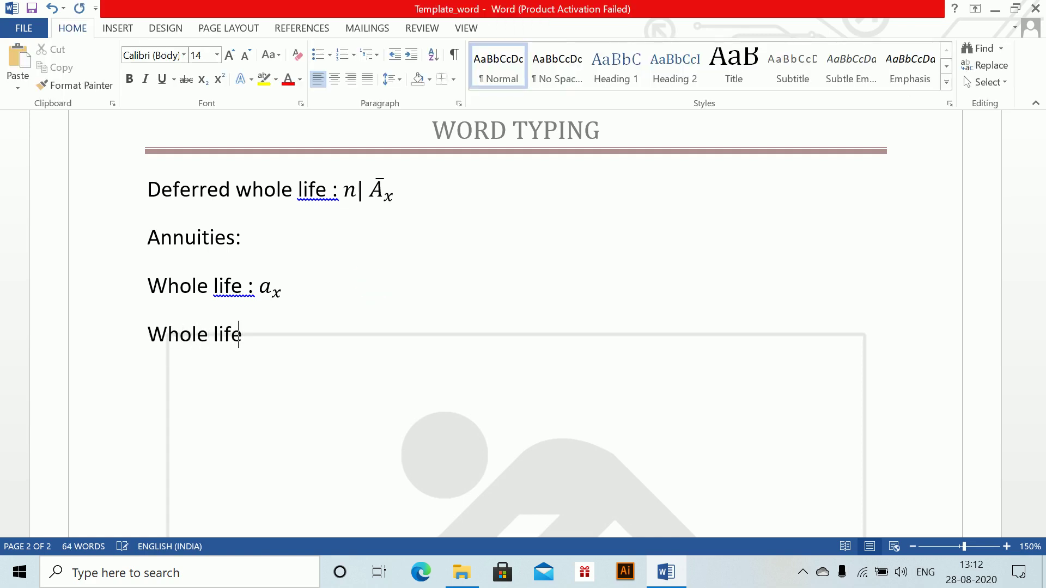
pyautogui.write('(advanced)  :')
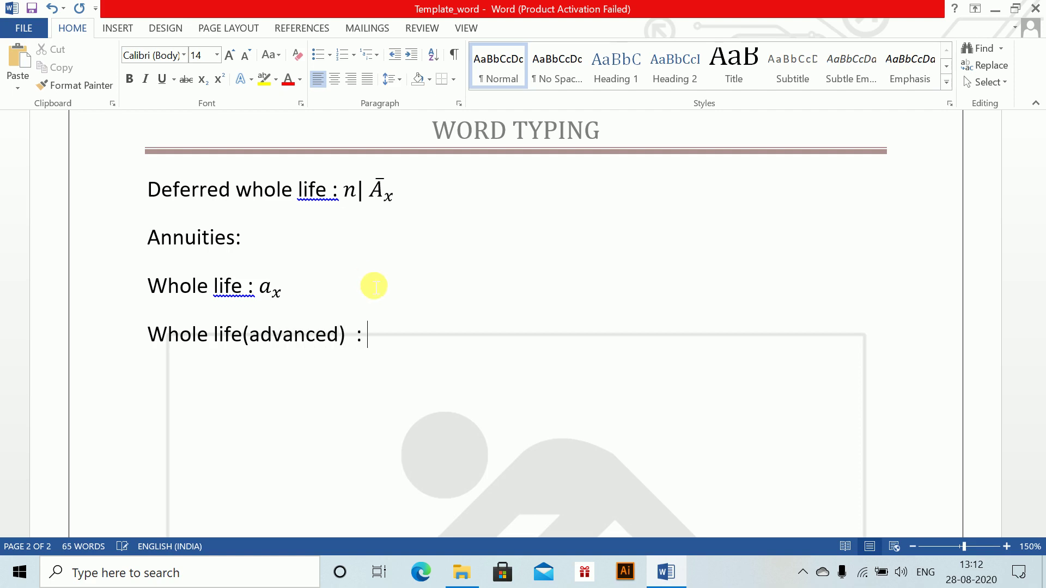
pyautogui.hotkey('alt', '=')
pyautogui.write('a\\ddot')
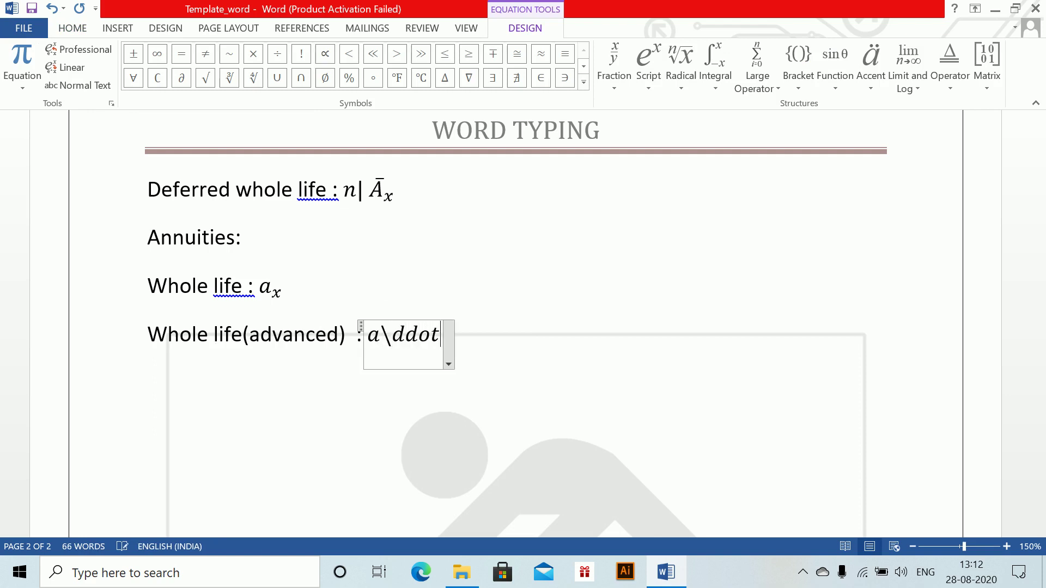
pyautogui.press('space')
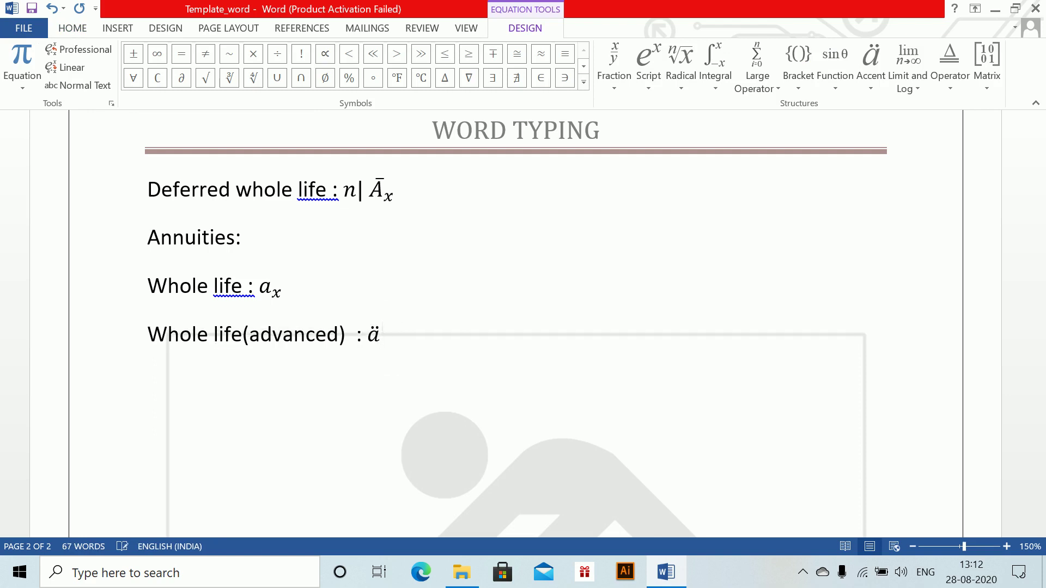
pyautogui.write('_x')
pyautogui.press('space')
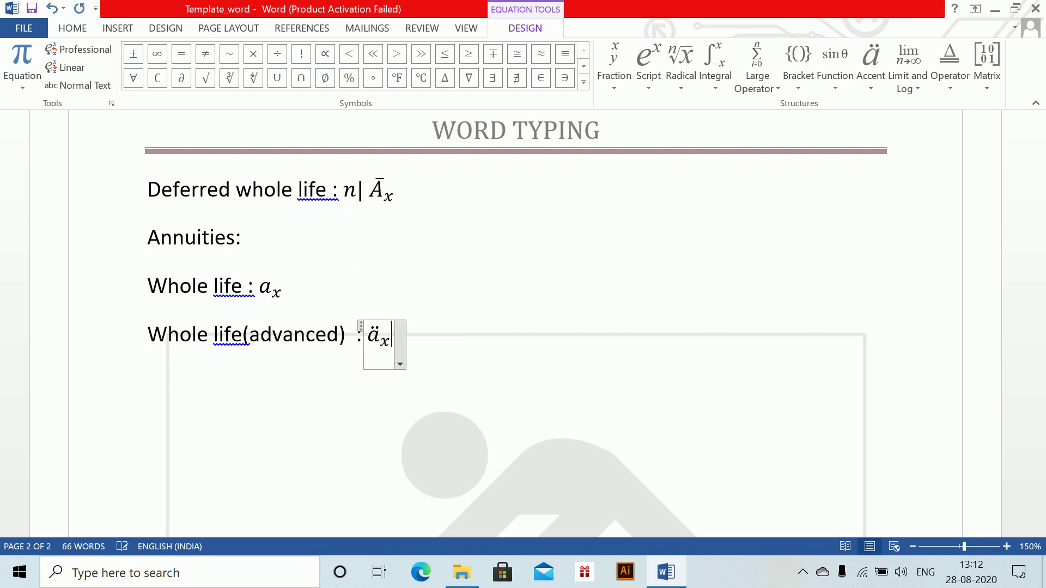
pyautogui.click(458, 343)
pyautogui.press('Return')
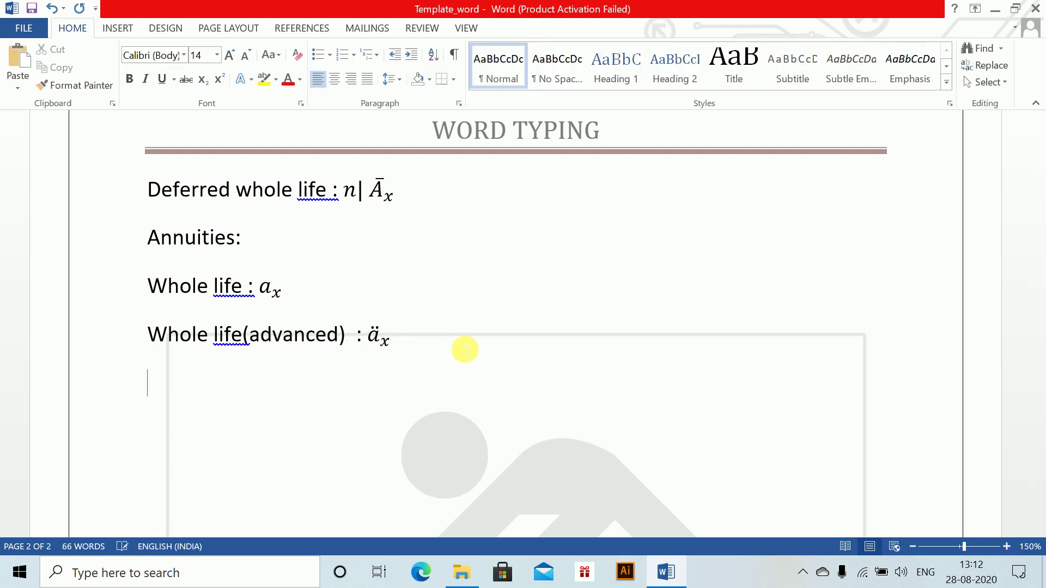
pyautogui.hotkey('alt', '=')
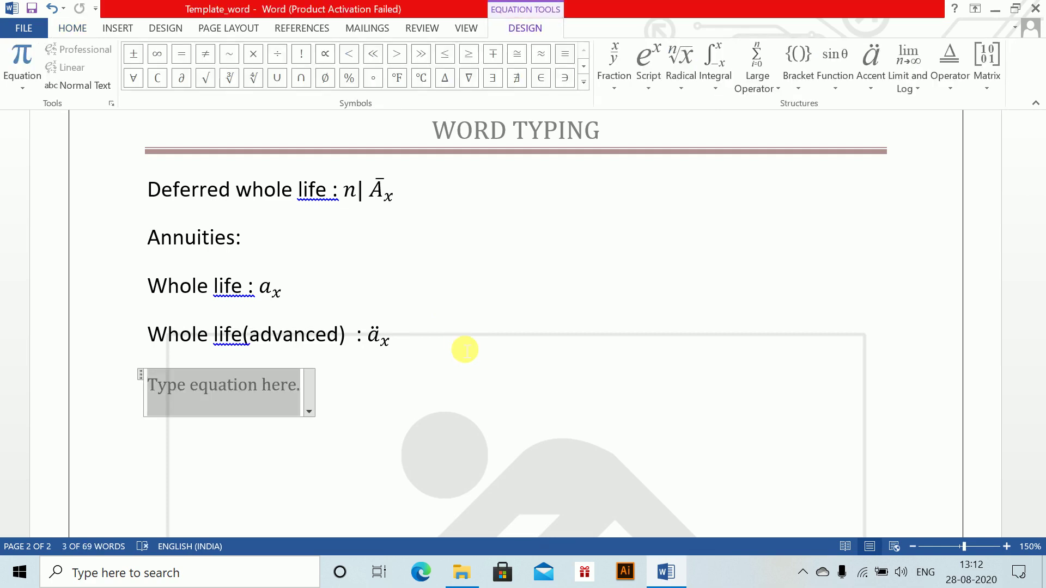
pyautogui.write('Annui')
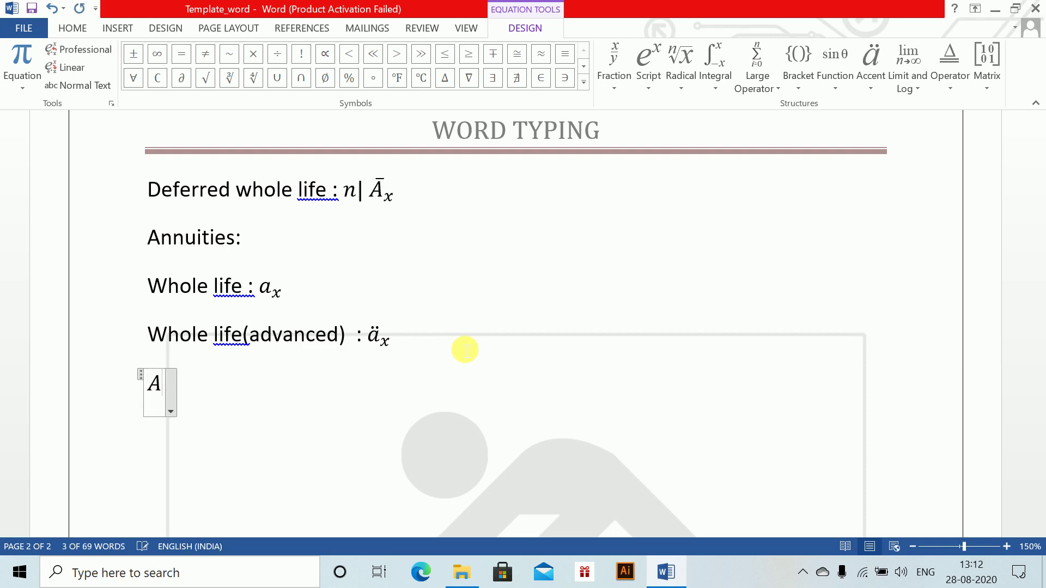
pyautogui.press('BackSpace')
pyautogui.press('BackSpace')
pyautogui.press('BackSpace')
pyautogui.press('BackSpace')
pyautogui.press('BackSpace')
pyautogui.press('BackSpace')
pyautogui.press('BackSpace')
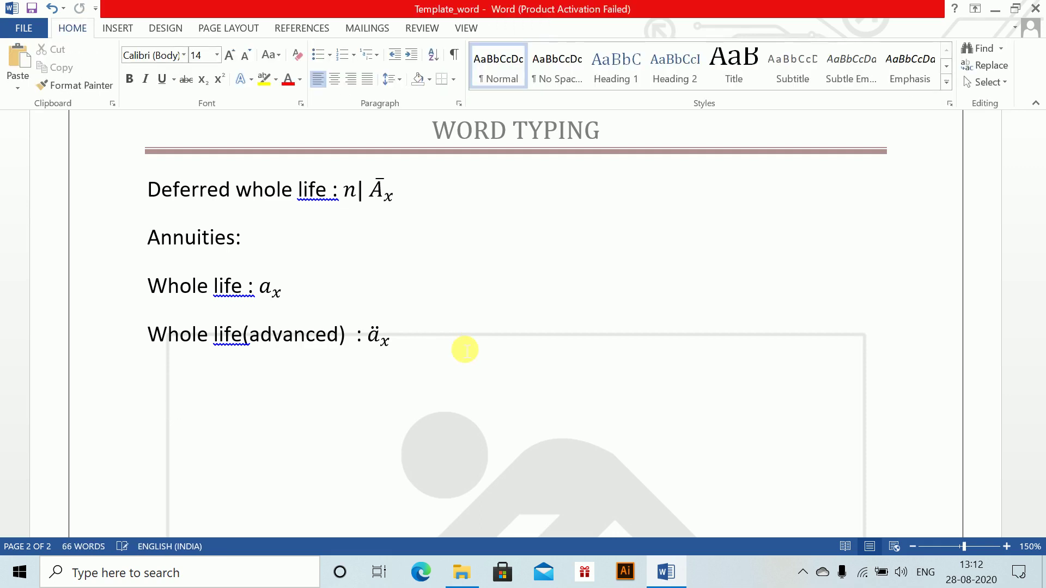
# - Write the label "Annuity in arrears for a term :" as plain text below the Whole life(advanced) line
pyautogui.write('Annui')
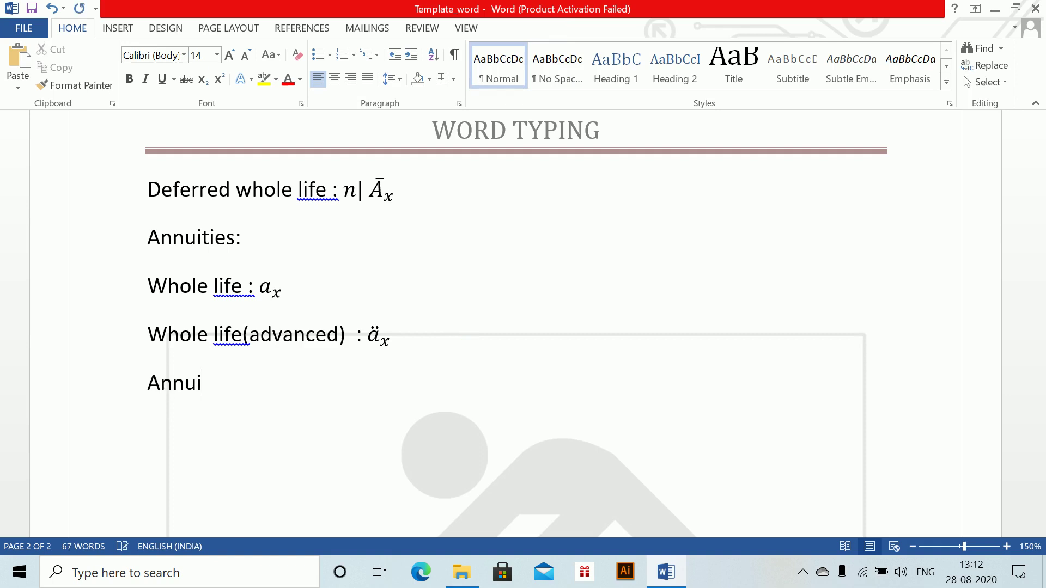
pyautogui.write('ty in arrears for a ')
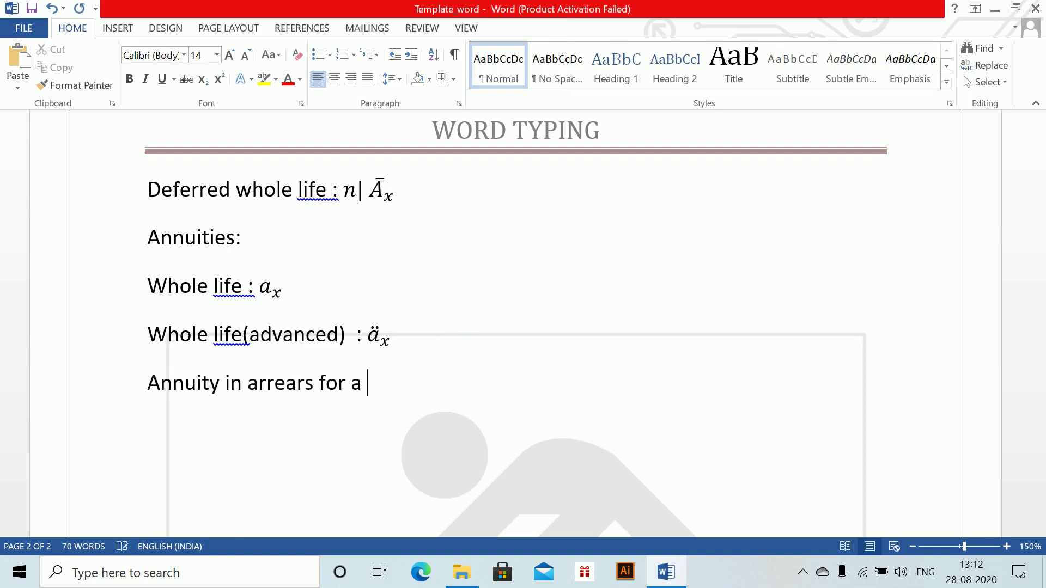
pyautogui.write('term :')
# - Insert an equation after the arrears label with a and subscript x:n, an overbar on the n and a closing vertical bar
pyautogui.hotkey('alt', '=')
pyautogui.write('a_(x:')
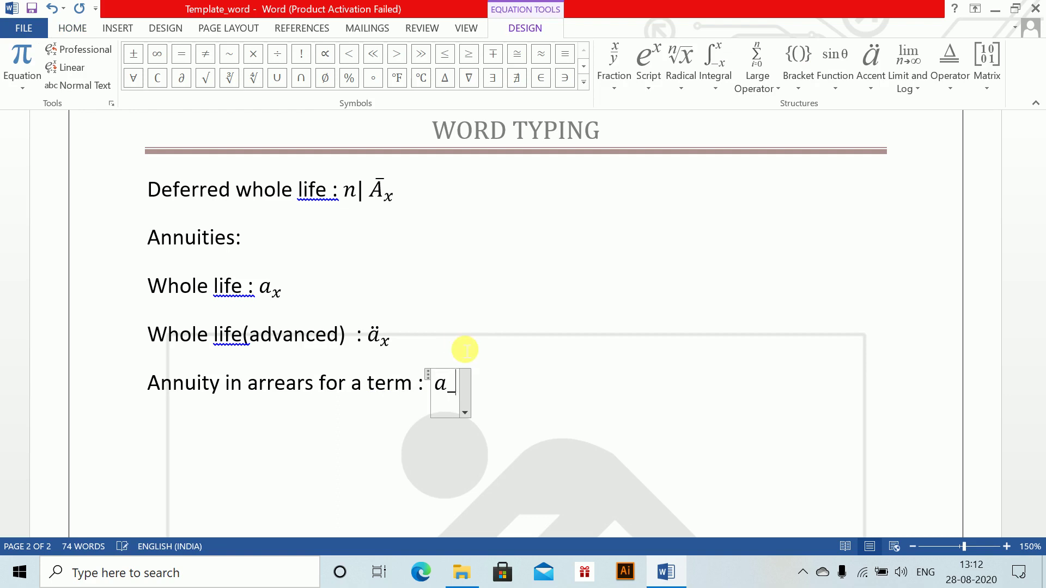
pyautogui.write('n)')
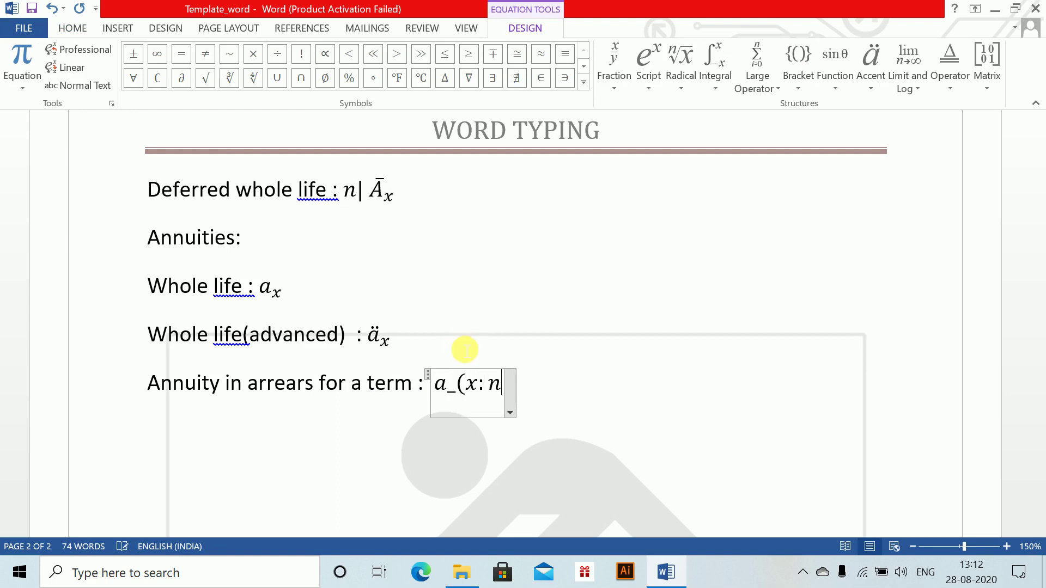
pyautogui.doubleClick(478, 400)
pyautogui.write('\x08ar ')
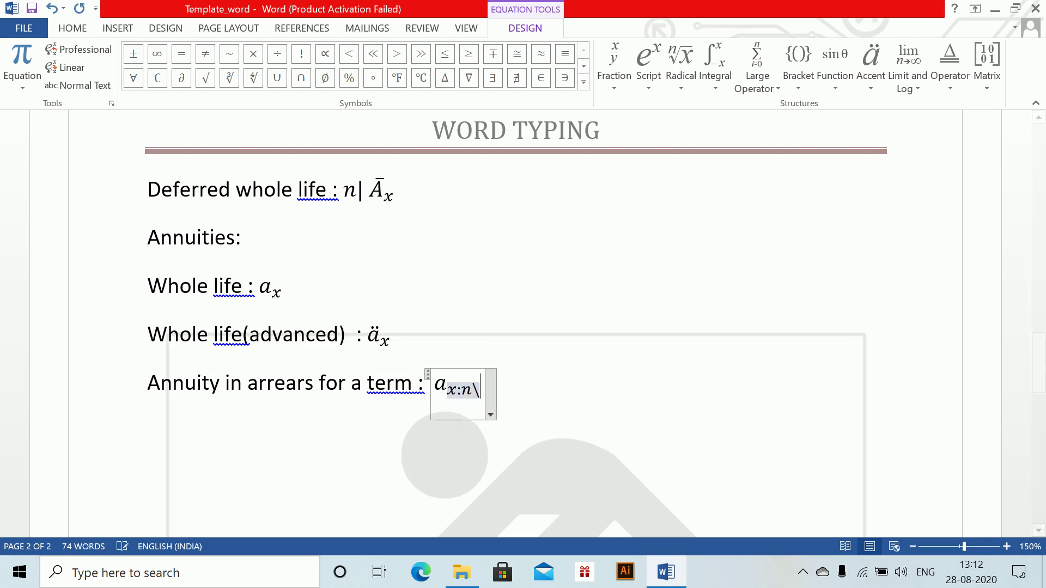
pyautogui.write('|')
pyautogui.press('Right')
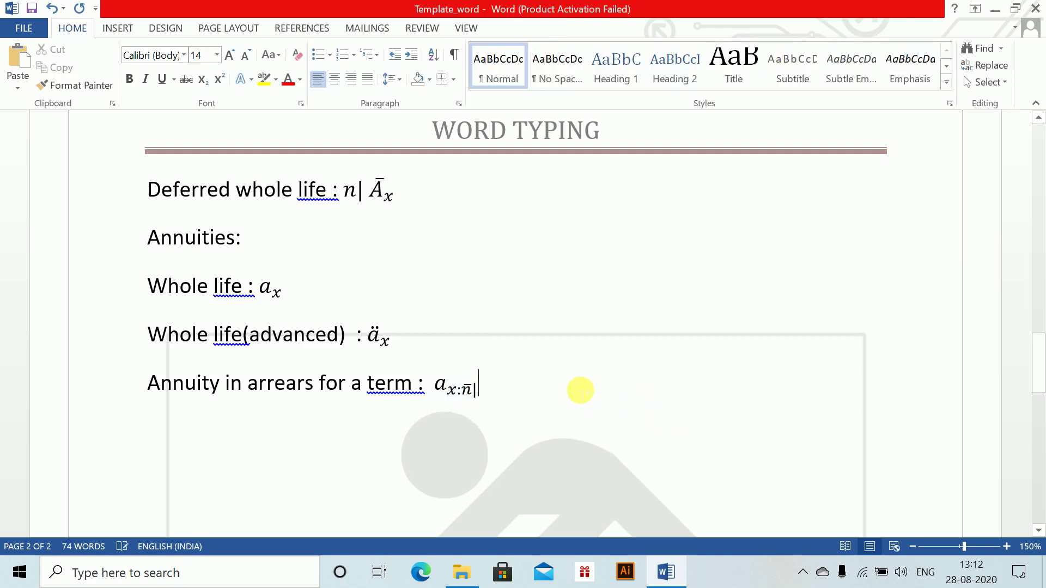
pyautogui.press('Return')
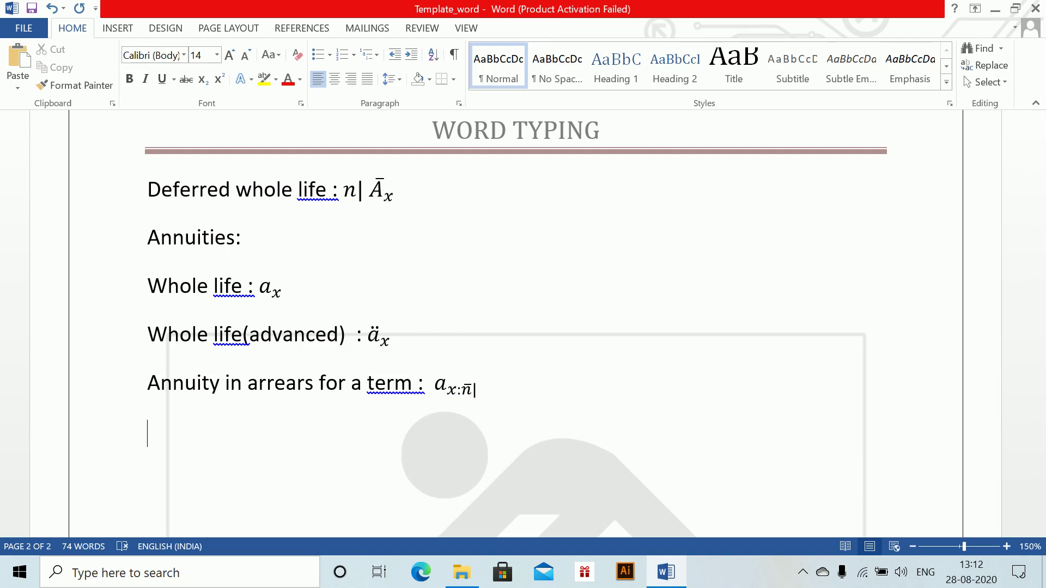
# - Write "Annuity in advance for a term :" on the next line and begin its equation with a double-dotted a
pyautogui.write('Annuity in a')
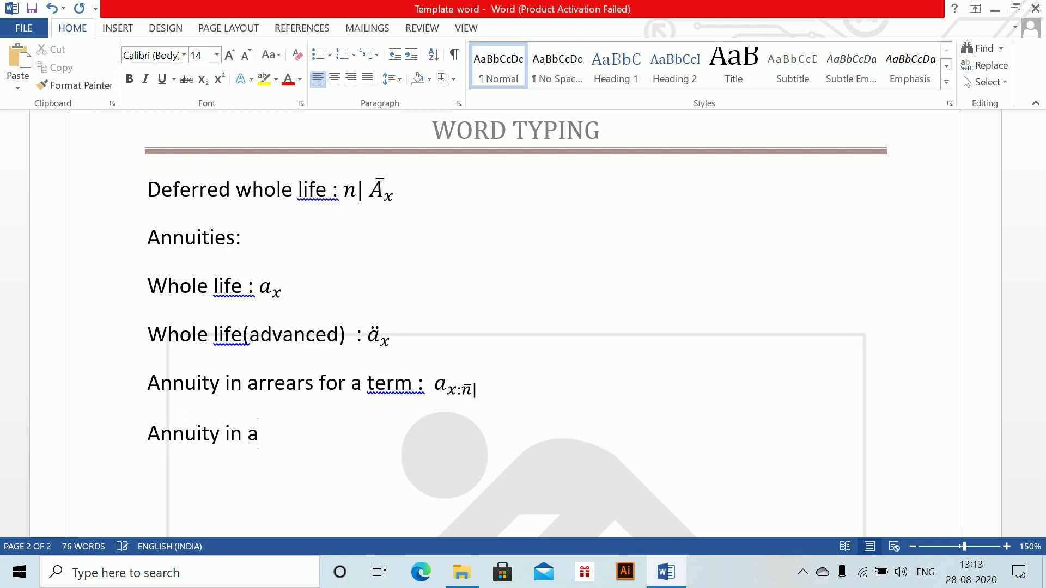
pyautogui.write('dvance for a term :')
pyautogui.hotkey('alt', '=')
pyautogui.write('\\')
pyautogui.press('BackSpace')
pyautogui.write('a_(')
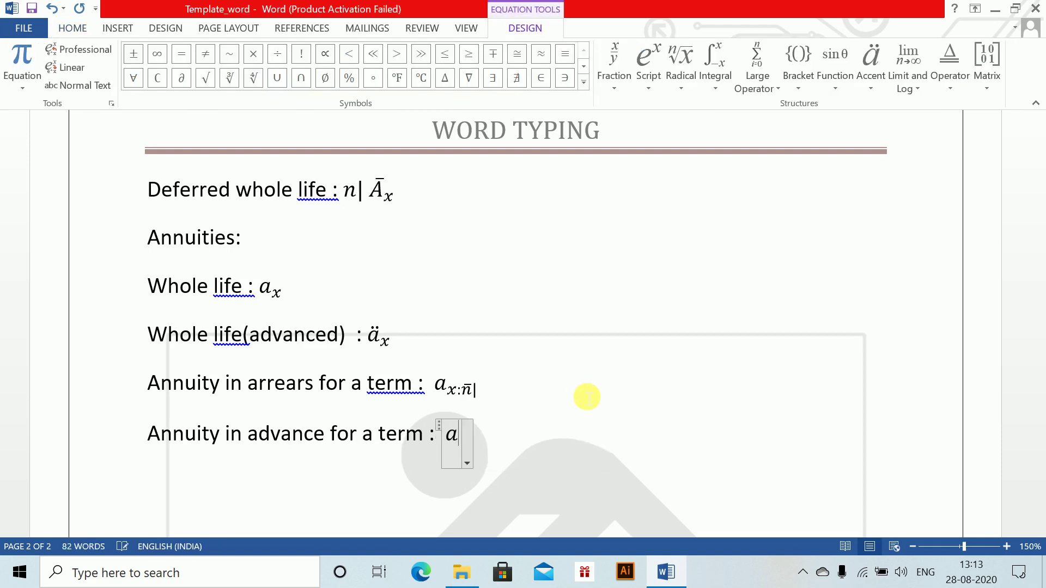
pyautogui.press('BackSpace')
pyautogui.press('BackSpace')
pyautogui.write('\\ddot')
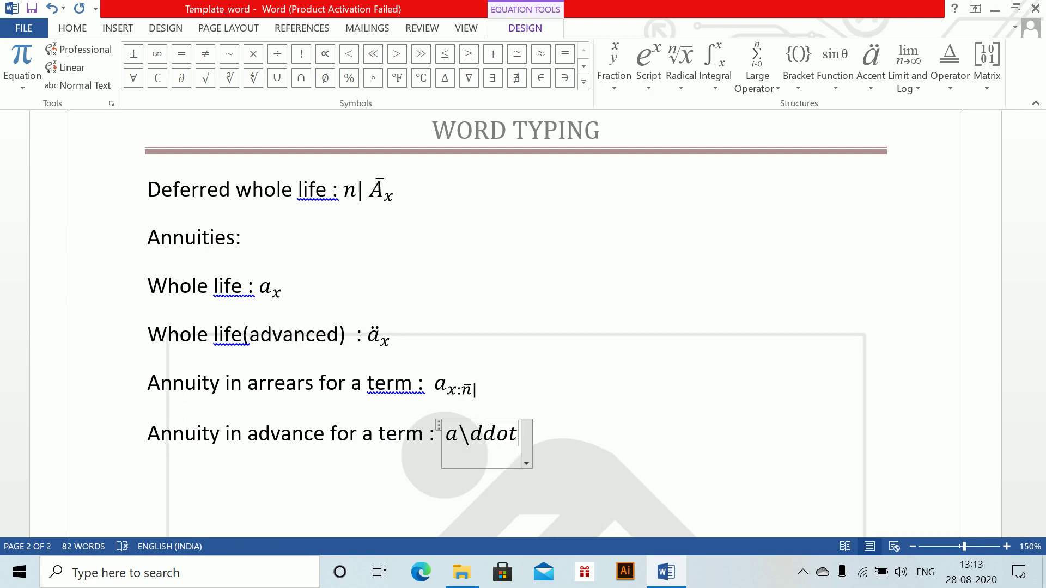
pyautogui.press('space')
# - Give the double-dotted a in the advance annuity equation the subscript x:n, with an overbar on the n and a closing vertical bar
pyautogui.write('_(x:n)')
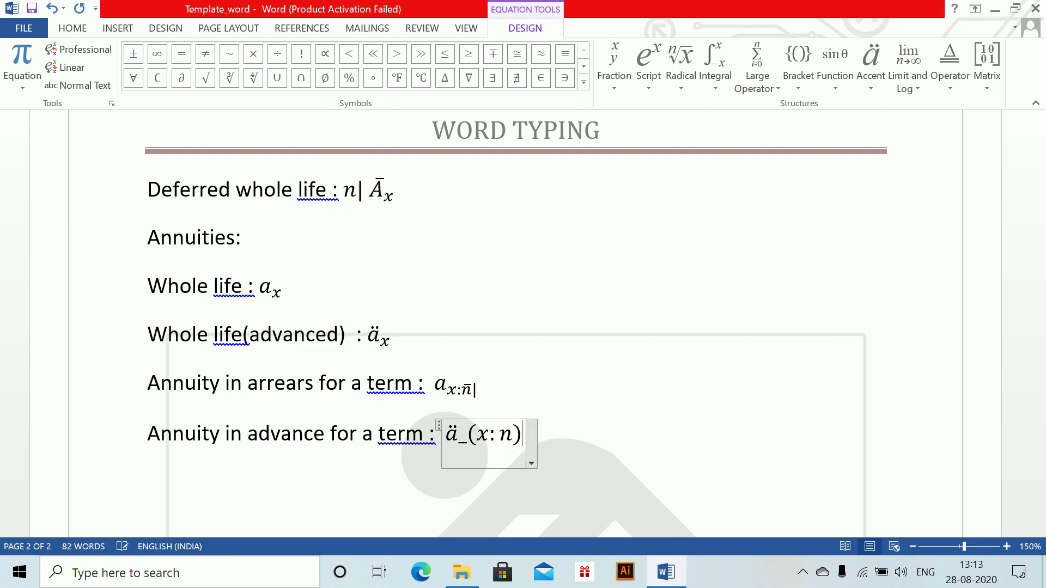
pyautogui.press('space')
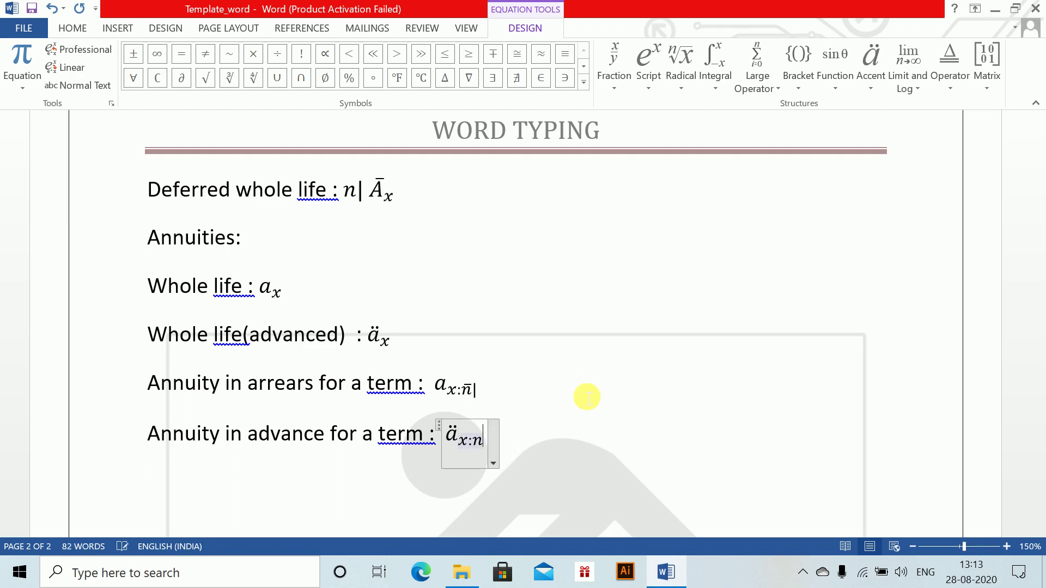
pyautogui.write('\\bar ')
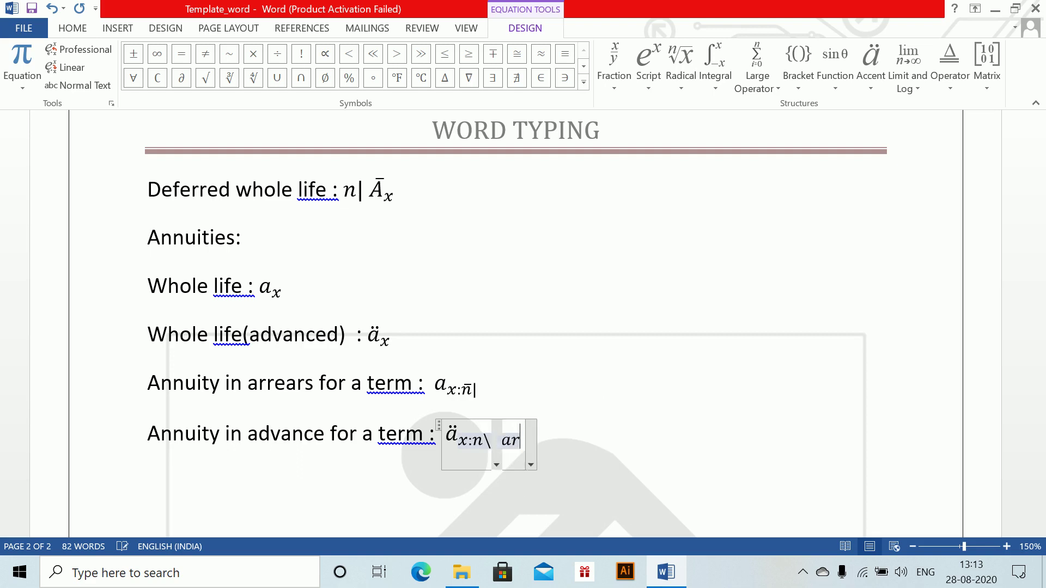
pyautogui.write('|')
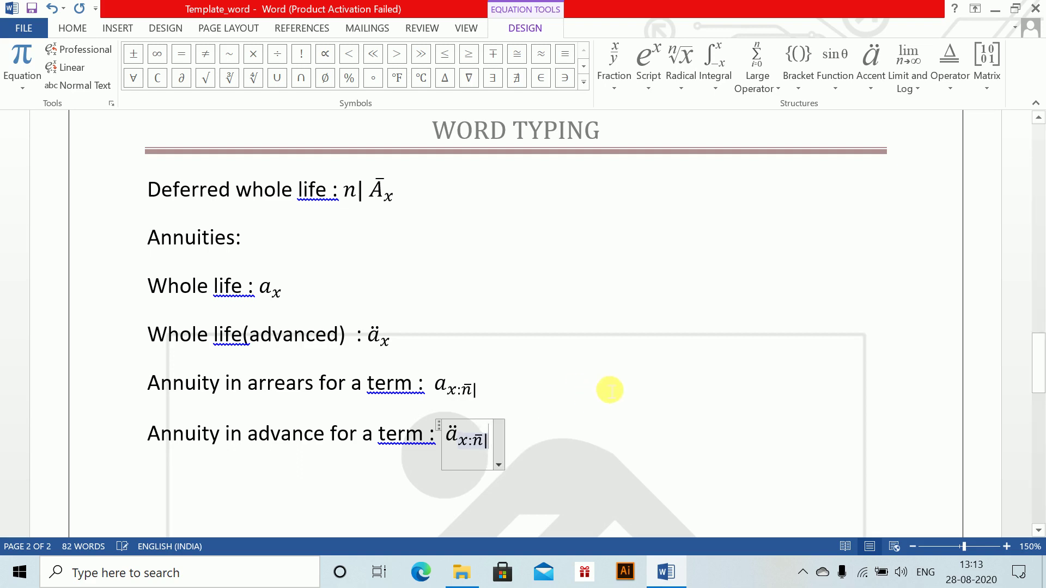
pyautogui.click(625, 427)
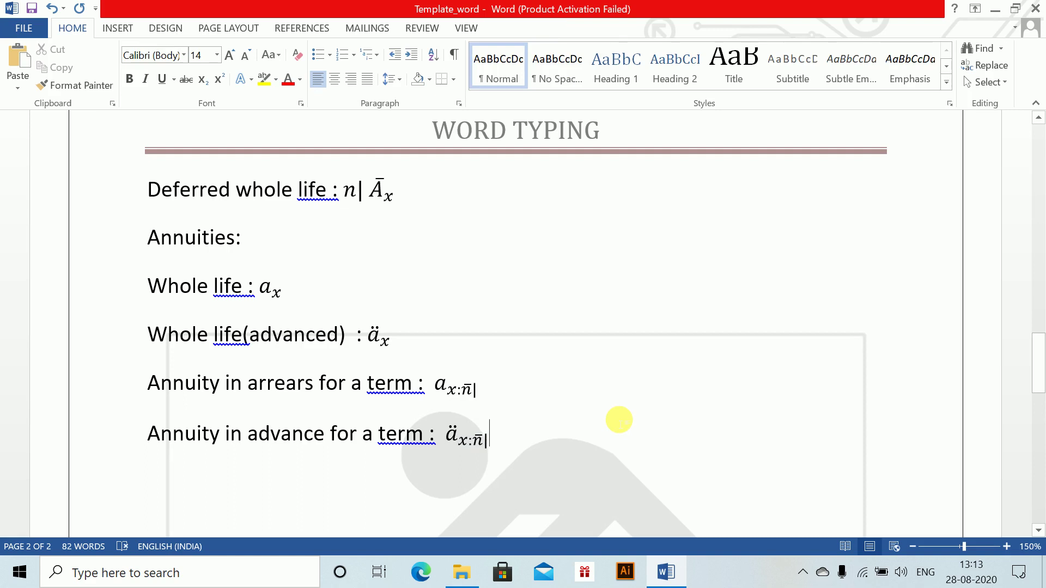
pyautogui.press('Return')
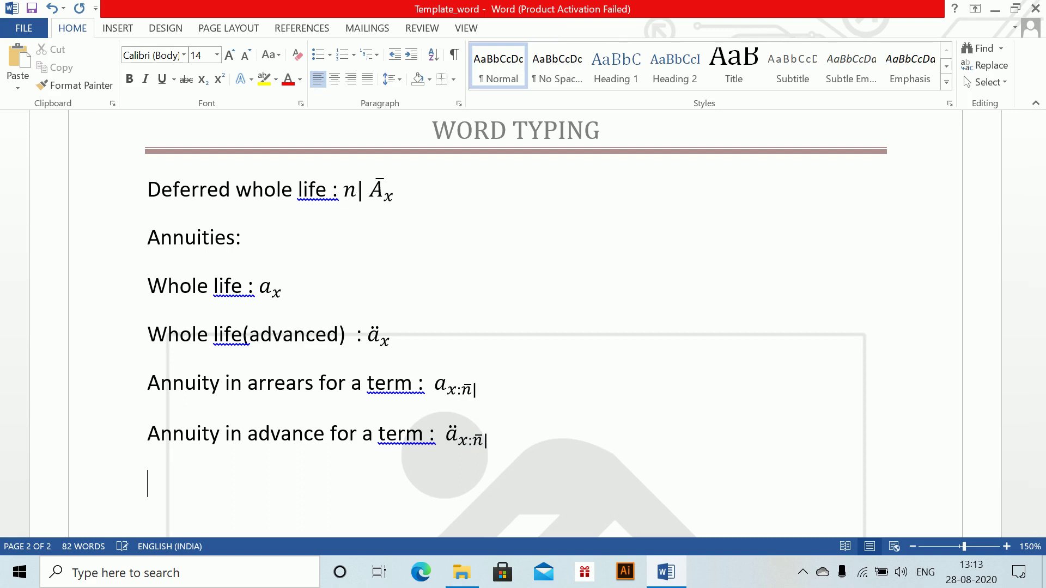
# - Duplicate the Whole life(advanced) line with its equation below the advance annuity line and prefix its label with "Deferred"
pyautogui.moveTo(147, 335); pyautogui.dragTo(402, 336)
pyautogui.hotkey('ctrl', 'c')
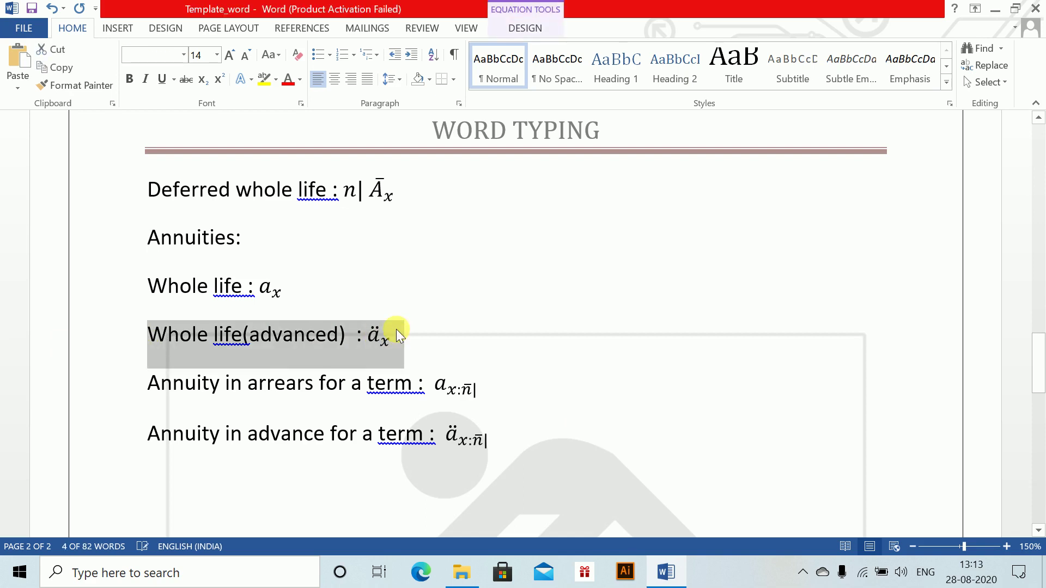
pyautogui.click(253, 474)
pyautogui.hotkey('ctrl', 'v')
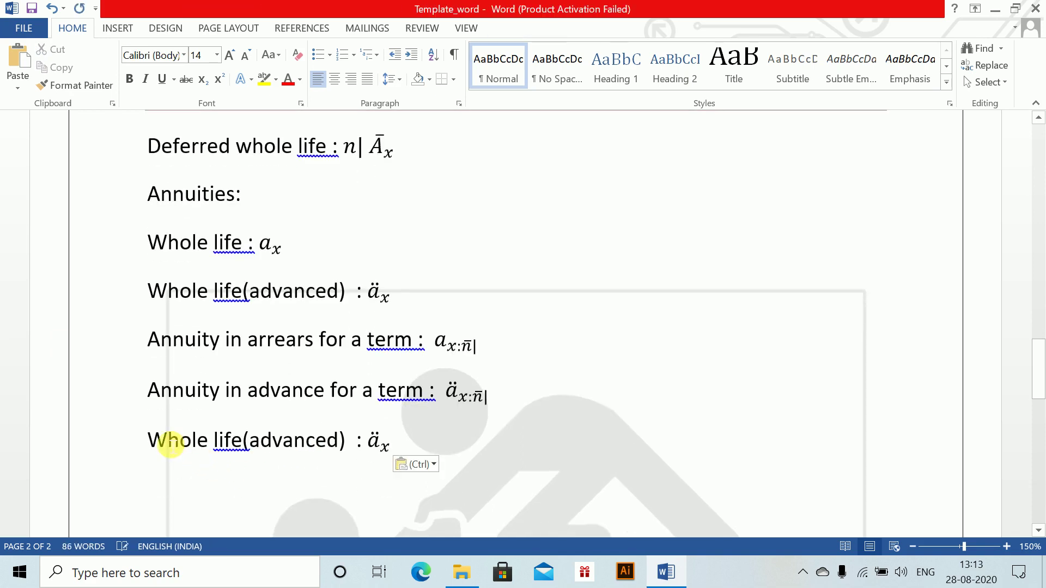
pyautogui.click(148, 438)
pyautogui.write('Deferr')
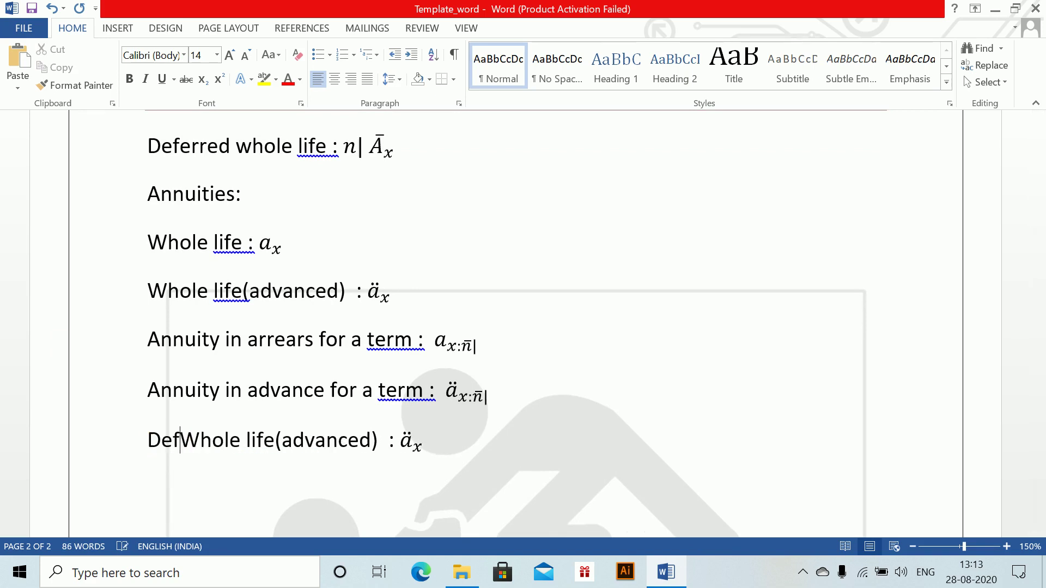
pyautogui.write('ed')
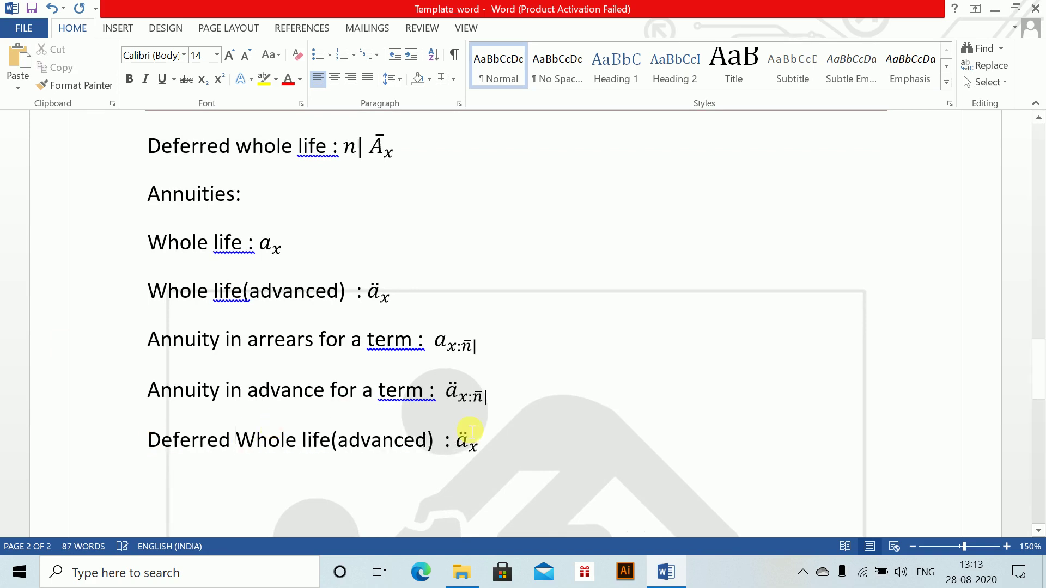
# - Insert n| before the double-dotted a in the Deferred Whole life(advanced) equation and begin a new line below it
pyautogui.click(476, 448)
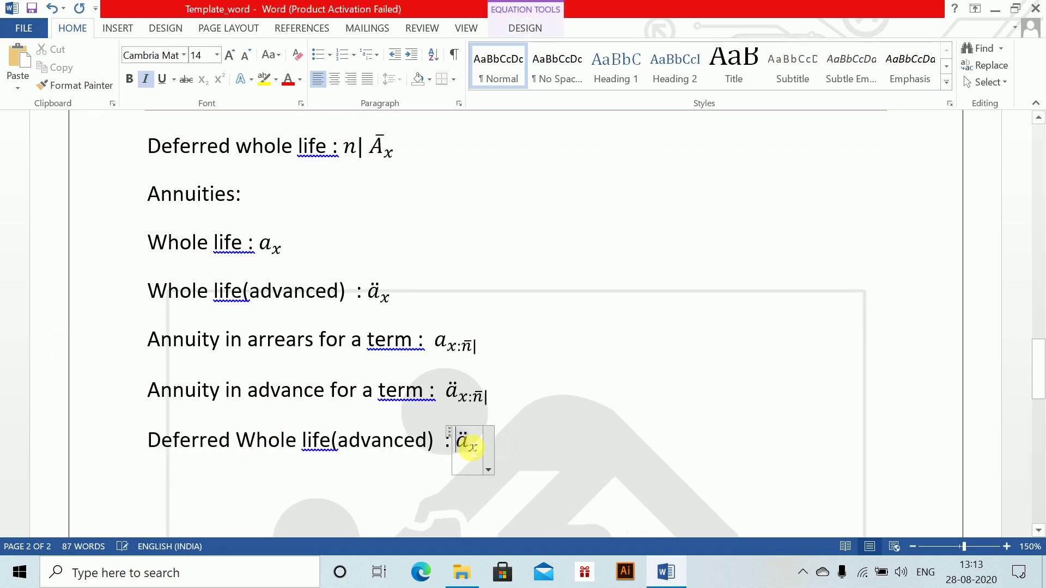
pyautogui.write('n|')
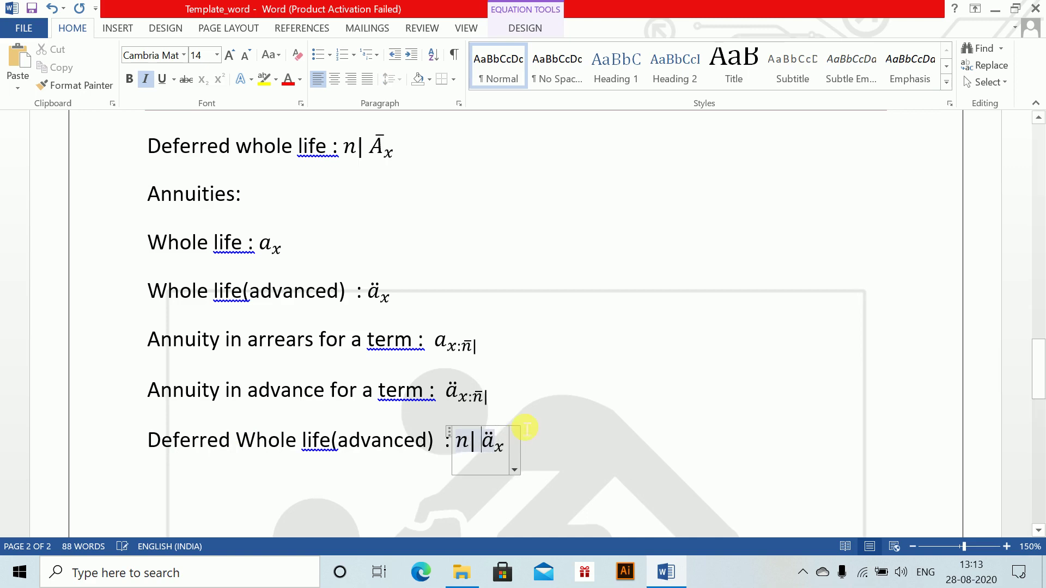
pyautogui.press('End')
pyautogui.press('Return')
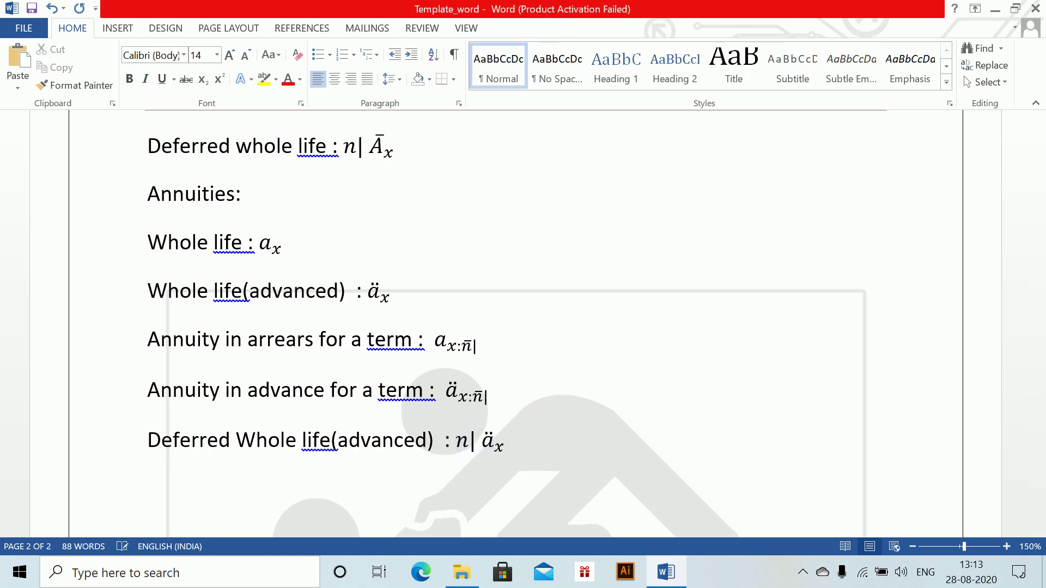
# - Paste another copy of the Whole life(advanced) line at the end and change "advanced" to "arrears" in its label
pyautogui.hotkey('alt', 'v')
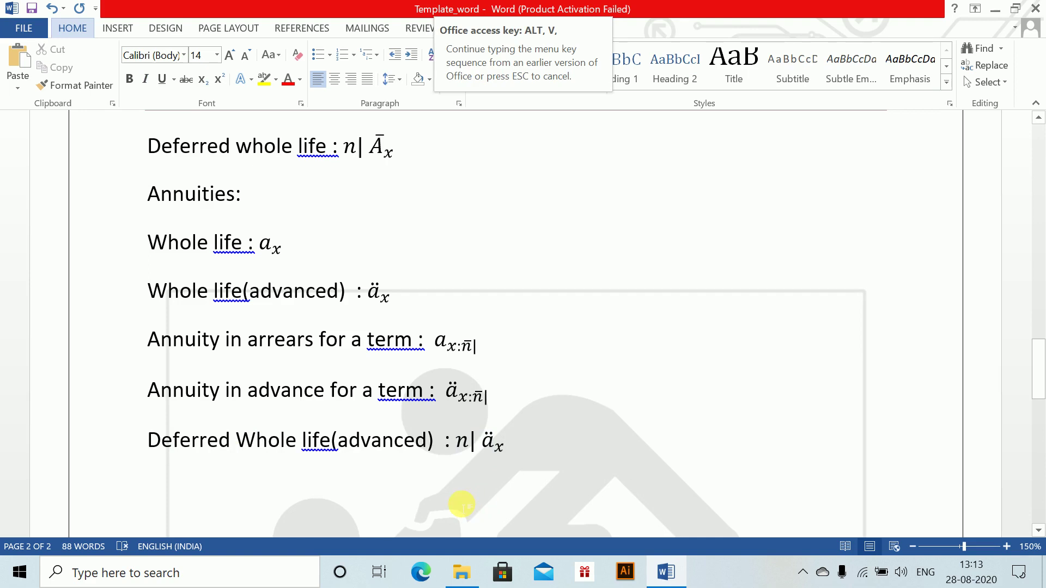
pyautogui.press('Escape')
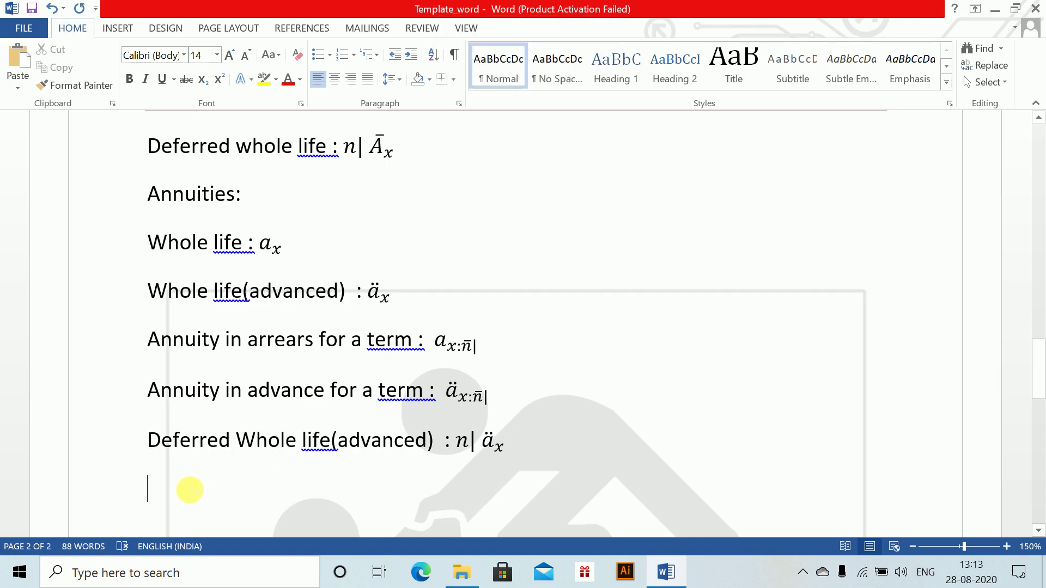
pyautogui.hotkey('ctrl', 'v')
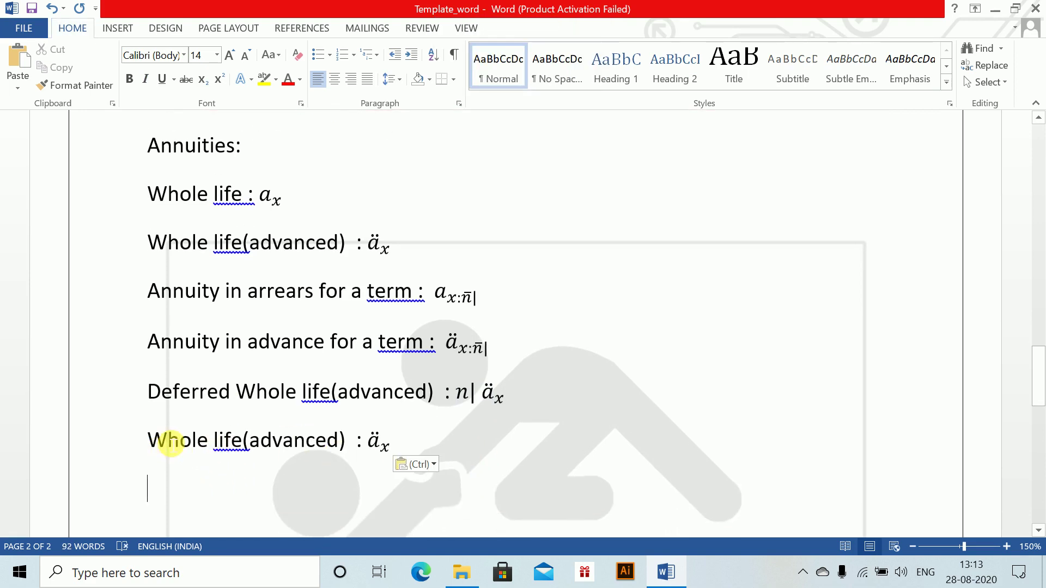
pyautogui.click(343, 440)
pyautogui.press('BackSpace')
pyautogui.press('BackSpace')
pyautogui.press('BackSpace')
pyautogui.press('BackSpace')
pyautogui.press('BackSpace')
pyautogui.press('BackSpace')
pyautogui.press('BackSpace')
pyautogui.press('BackSpace')
pyautogui.write('arrears')
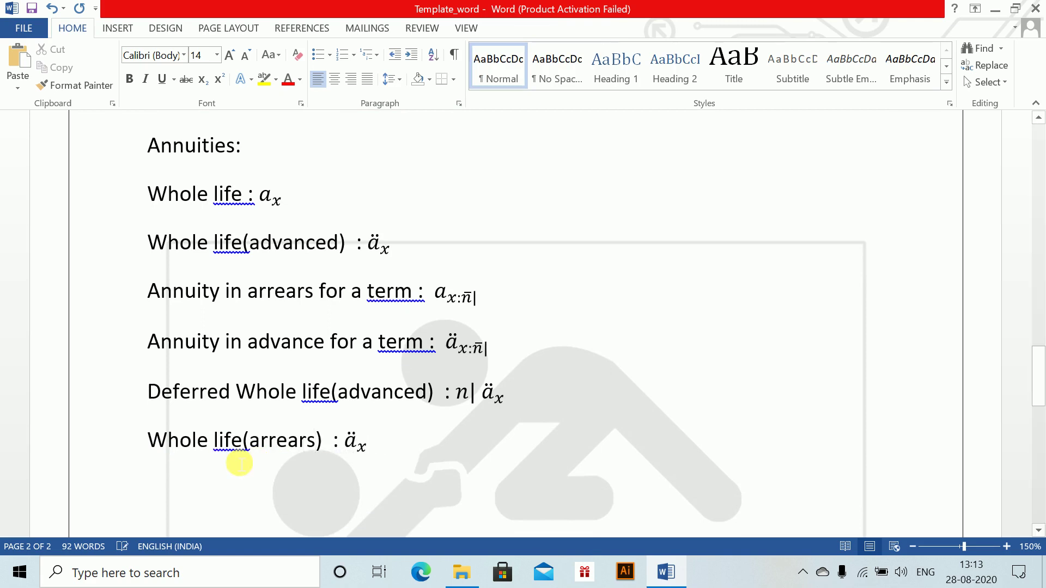
# - Prefix the Whole life(arrears) label with "Deferred", spelled with a single f
pyautogui.click(154, 441)
pyautogui.write('Def')
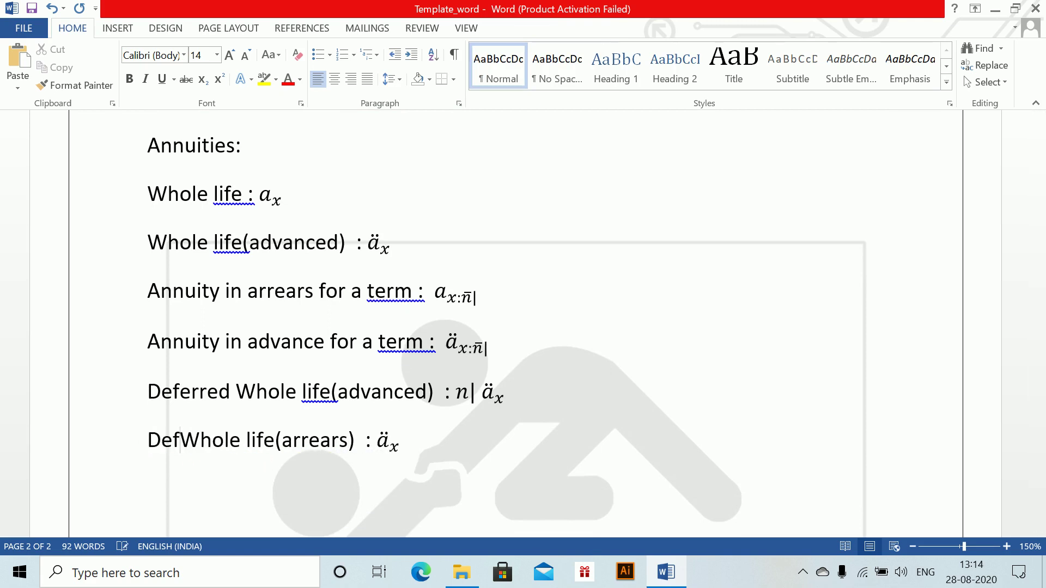
pyautogui.write('fr')
pyautogui.press('BackSpace')
pyautogui.write('erred')
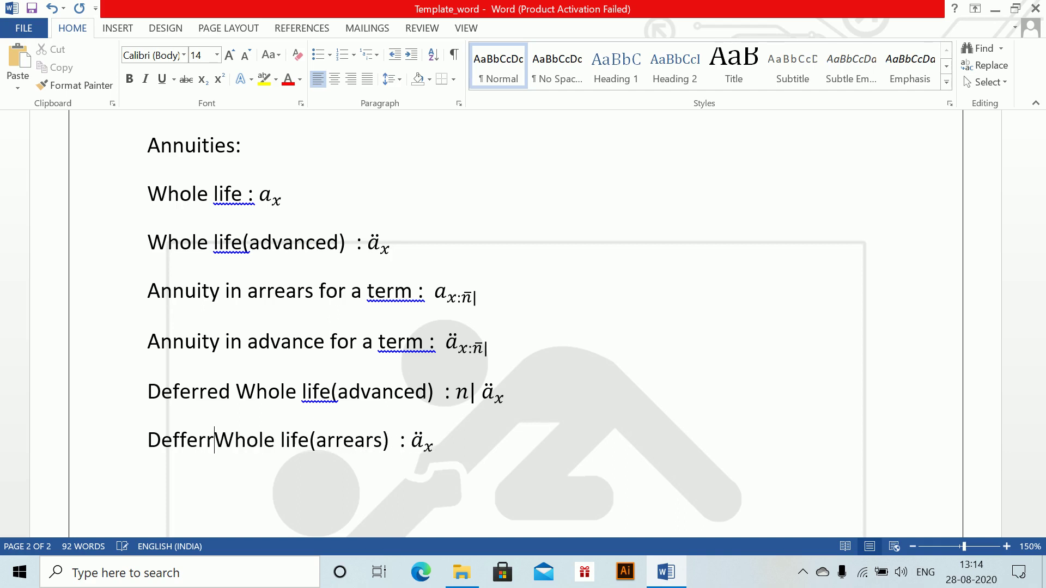
pyautogui.click(180, 440)
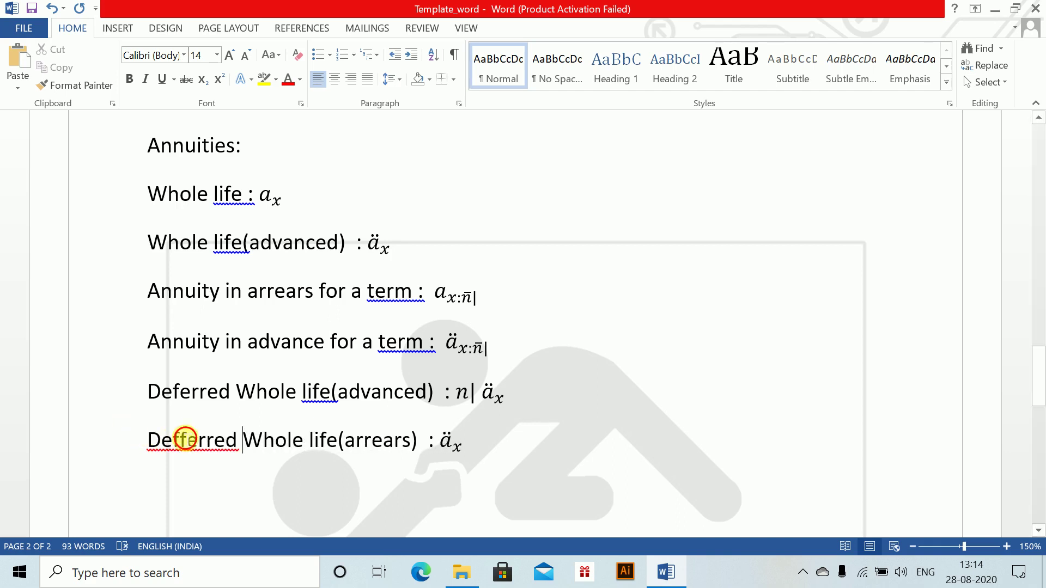
pyautogui.press('BackSpace')
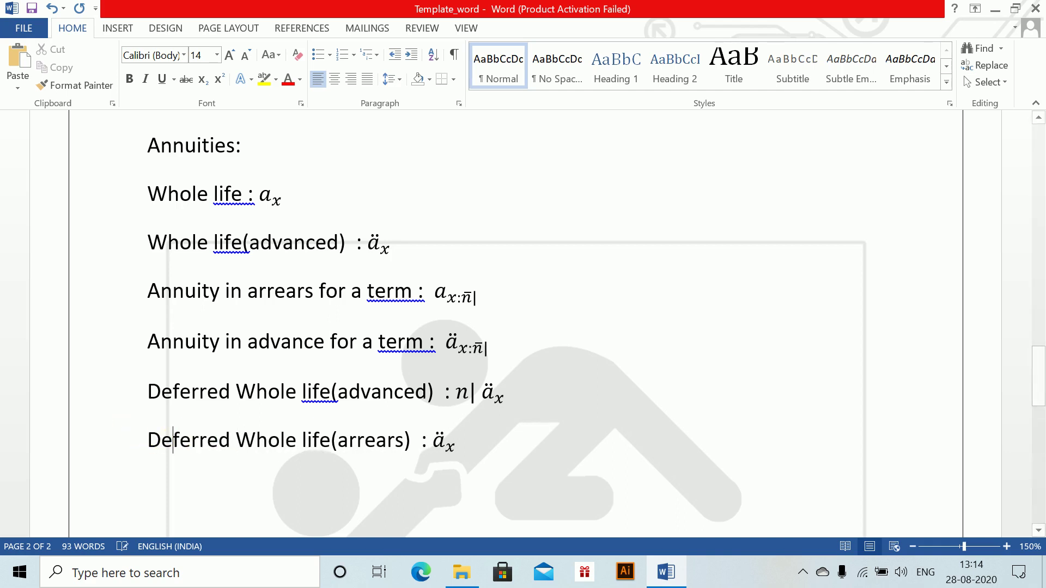
# - Replace the double-dotted equation on the Deferred Whole life(arrears) line with n| followed by a with subscript x
pyautogui.click(447, 446)
pyautogui.press('BackSpace')
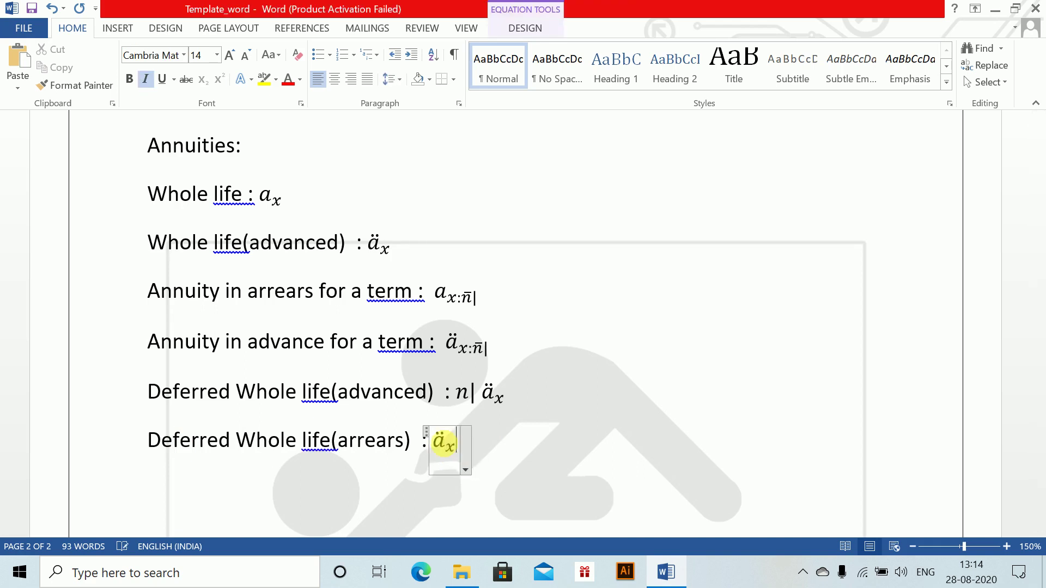
pyautogui.press('BackSpace')
pyautogui.hotkey('alt', '=')
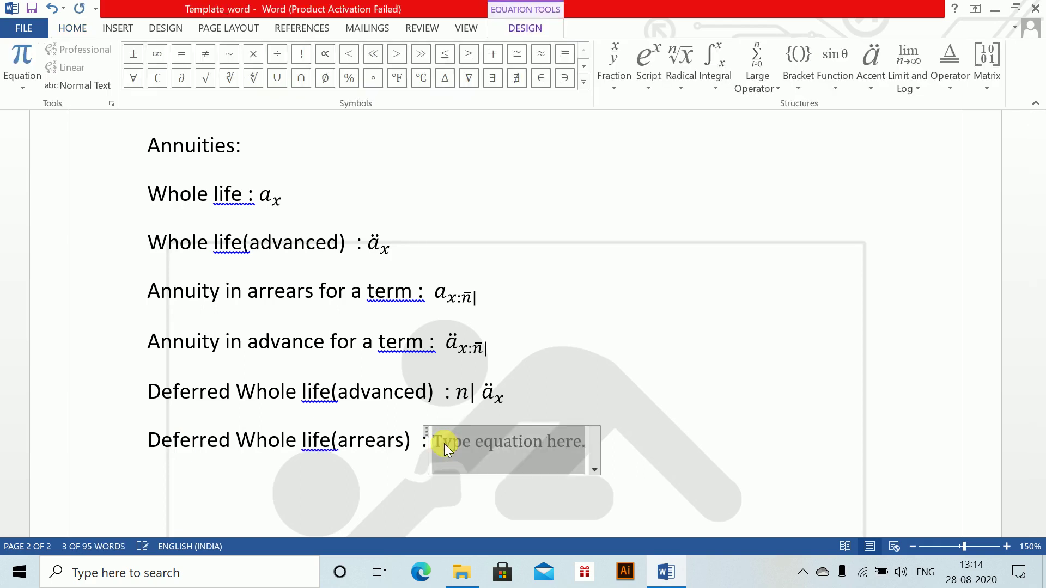
pyautogui.write('n| a_x')
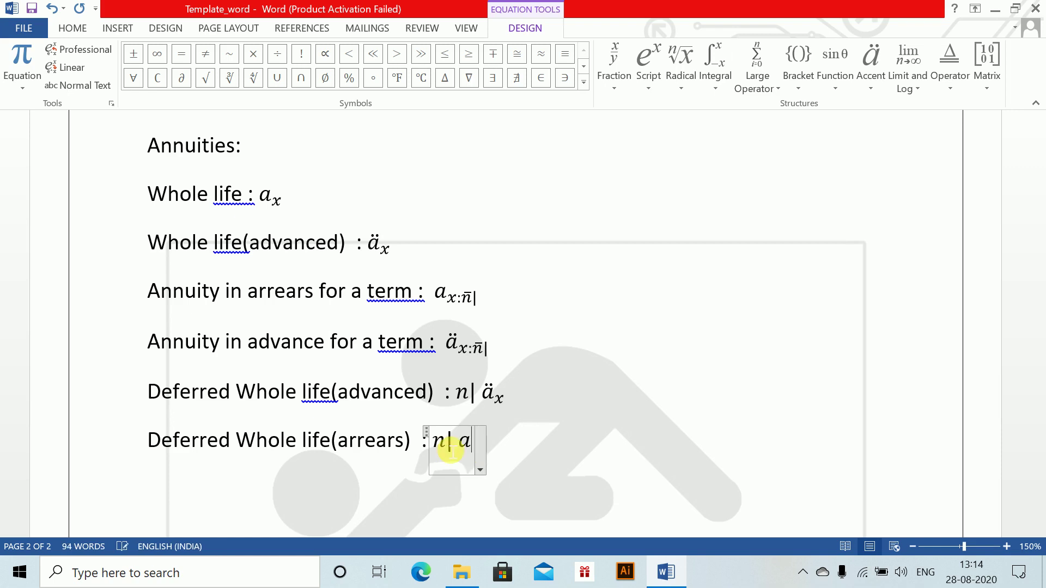
pyautogui.click(588, 434)
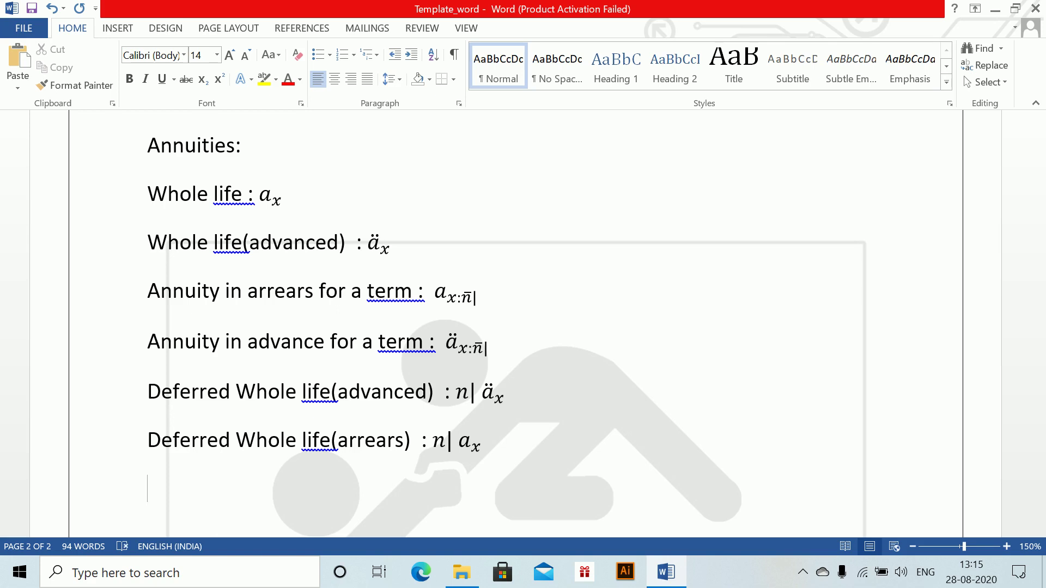
# - Write "Continuous payment:" on the next line with an equation showing a with an overbar and subscript x
pyautogui.scroll(-3, 545, 418)
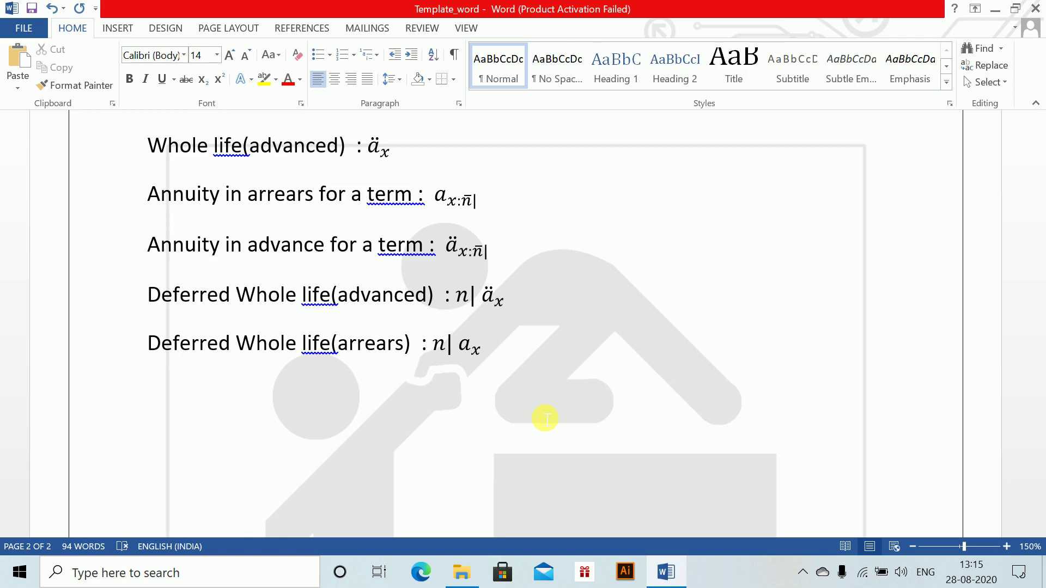
pyautogui.write('Continuous payment')
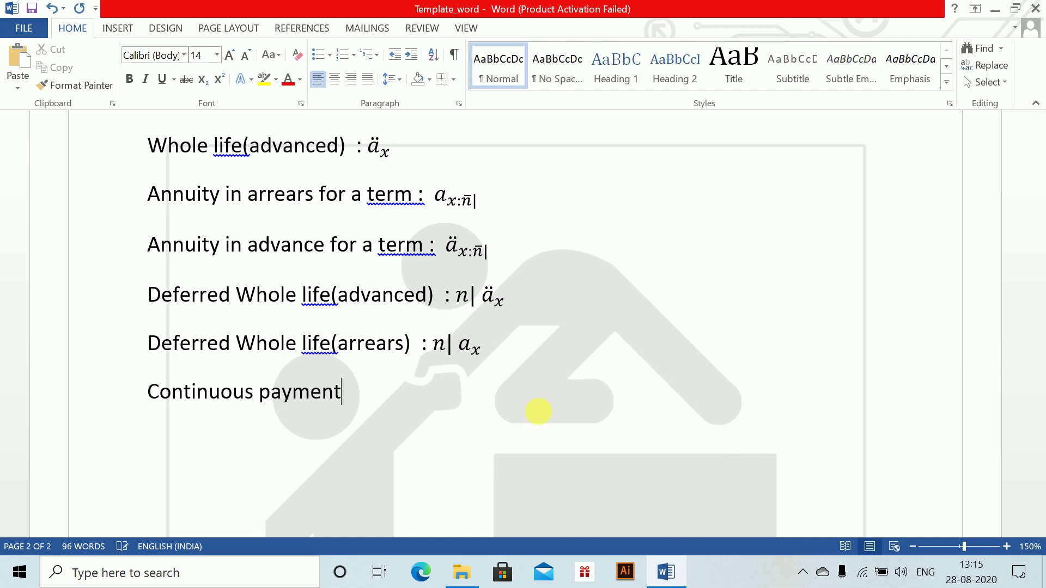
pyautogui.write(':')
pyautogui.hotkey('alt', '=')
pyautogui.write('a\x08a')
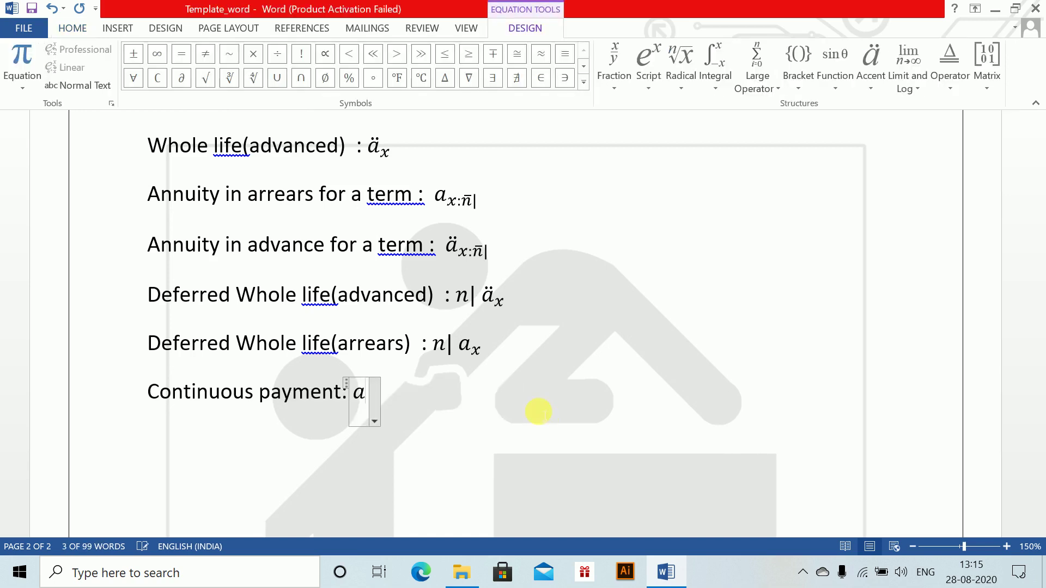
pyautogui.write('r _x')
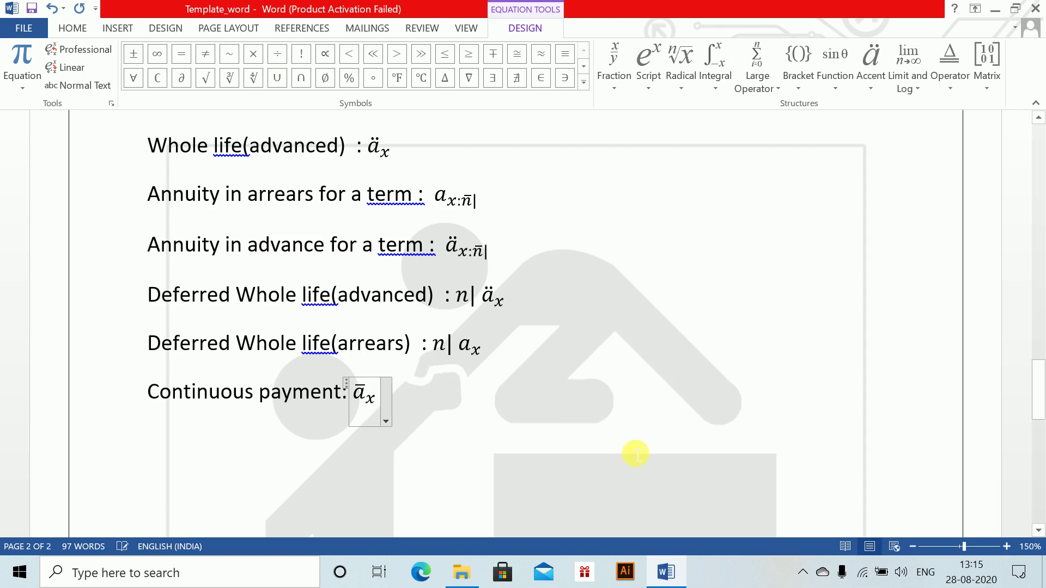
pyautogui.click(483, 390)
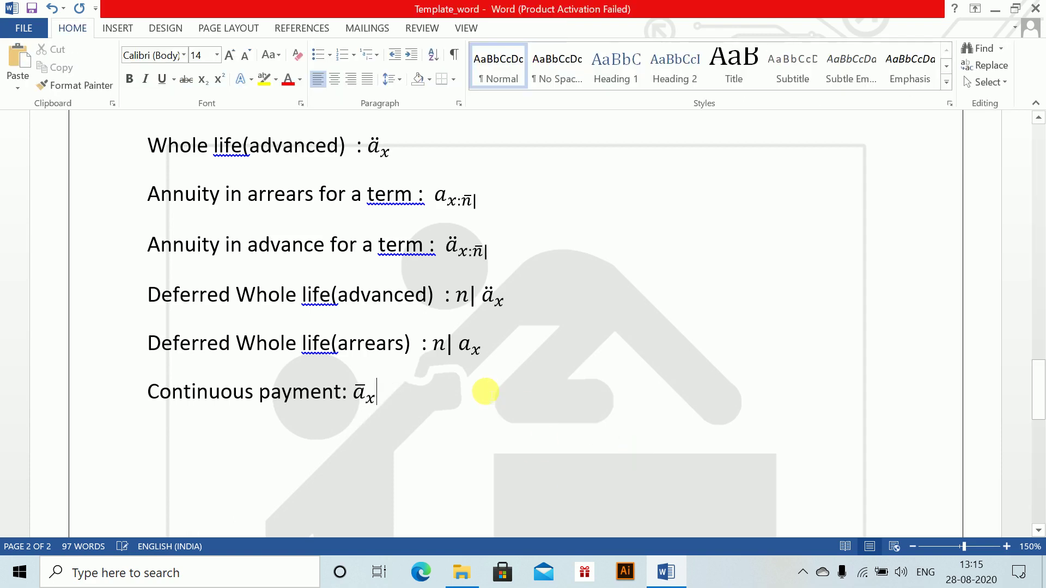
# - Add a new line below and extend the continuous payment label to "Continuous payment whole life:"
pyautogui.press('Return')
pyautogui.click(338, 393)
pyautogui.write('who')
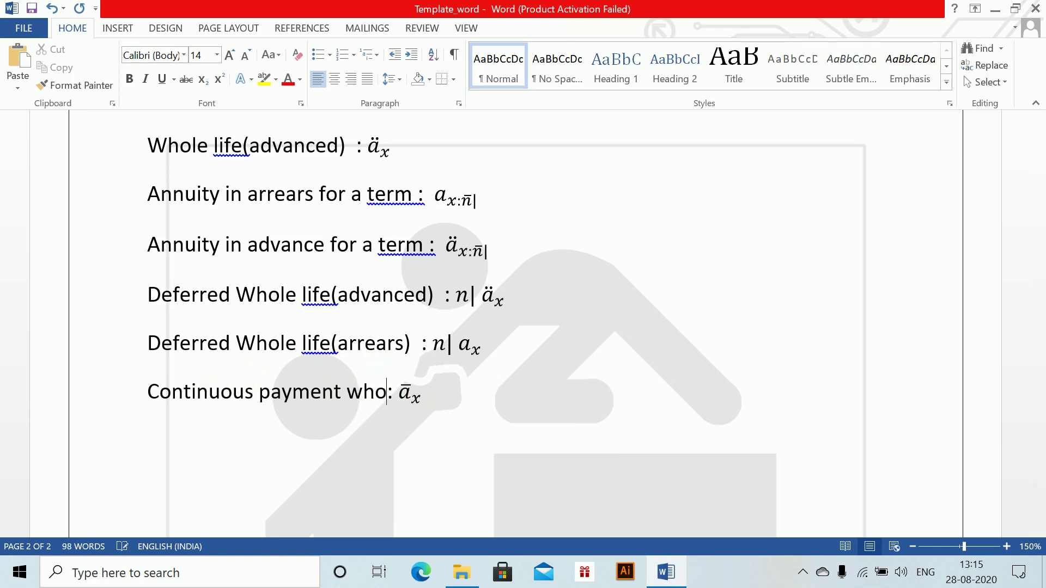
pyautogui.write('le lfe')
pyautogui.press('Left')
pyautogui.write('i')
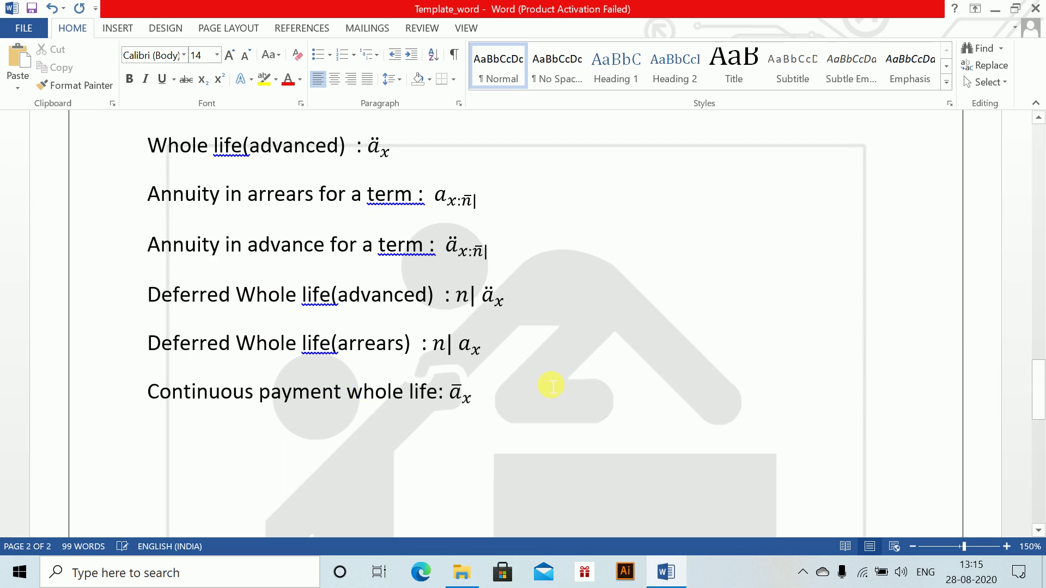
# - Write "Continuous payment for n years :" on the next line and begin its equation with an overbarred a
pyautogui.click(230, 428)
pyautogui.write('Co')
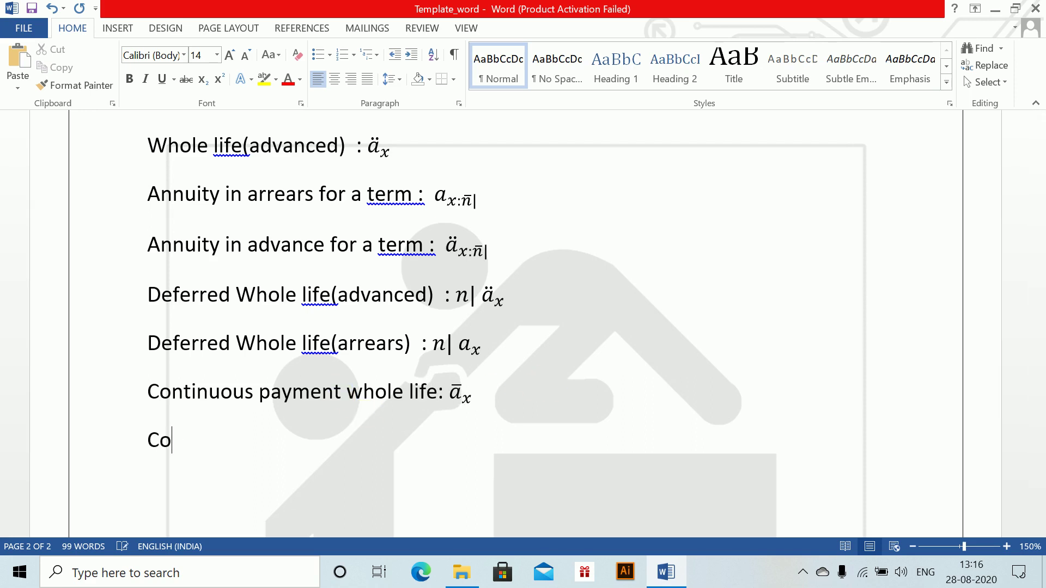
pyautogui.write('ntinuous')
pyautogui.press('BackSpace')
pyautogui.press('BackSpace')
pyautogui.press('BackSpace')
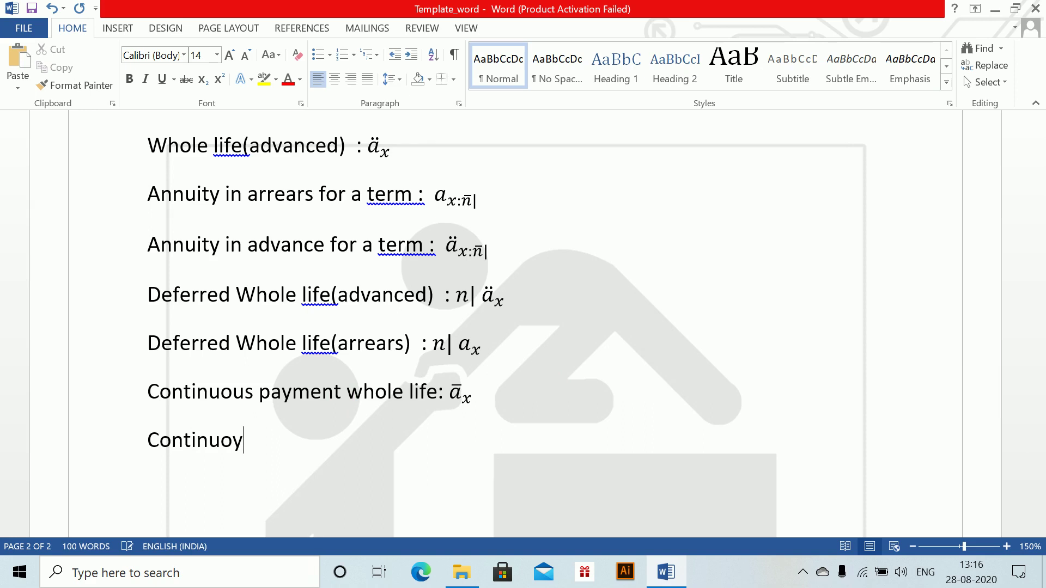
pyautogui.write('ous payment for n years :')
pyautogui.hotkey('alt', '=')
pyautogui.write('a\\bar ')
pyautogui.write(': (')
pyautogui.write('x:n')
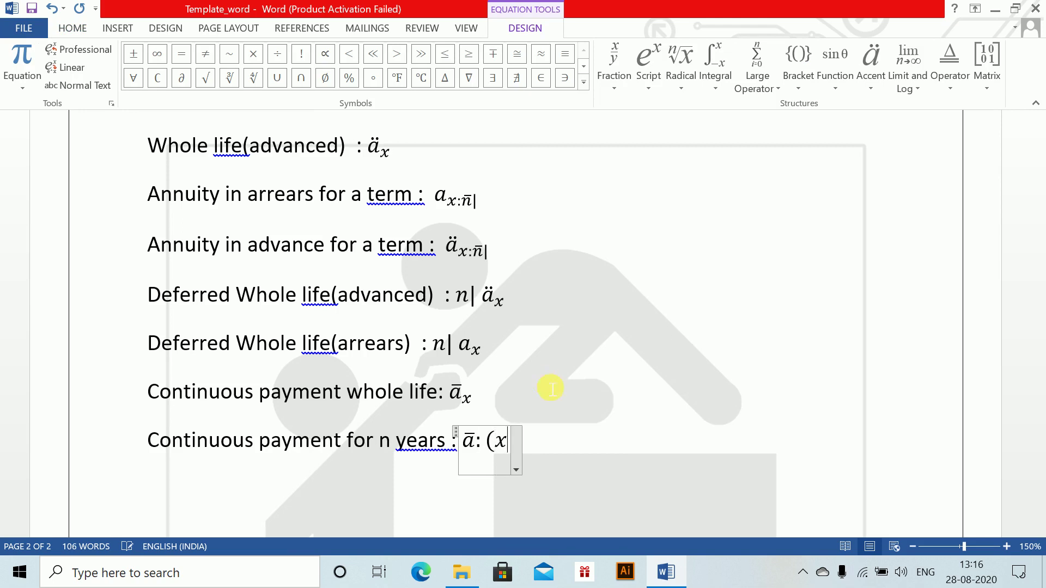
pyautogui.press('BackSpace')
pyautogui.press('BackSpace')
pyautogui.press('BackSpace')
pyautogui.press('BackSpace')
pyautogui.press('BackSpace')
pyautogui.press('BackSpace')
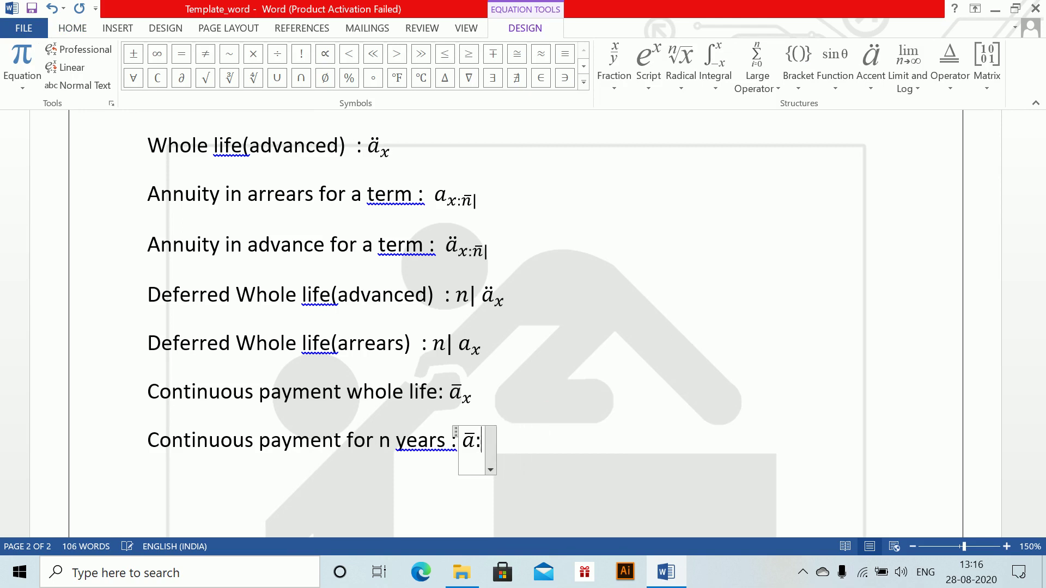
# - Give the overbarred a in the n years equation the subscript x:n, with an overbar on the n and a closing vertical bar
pyautogui.write('_(x')
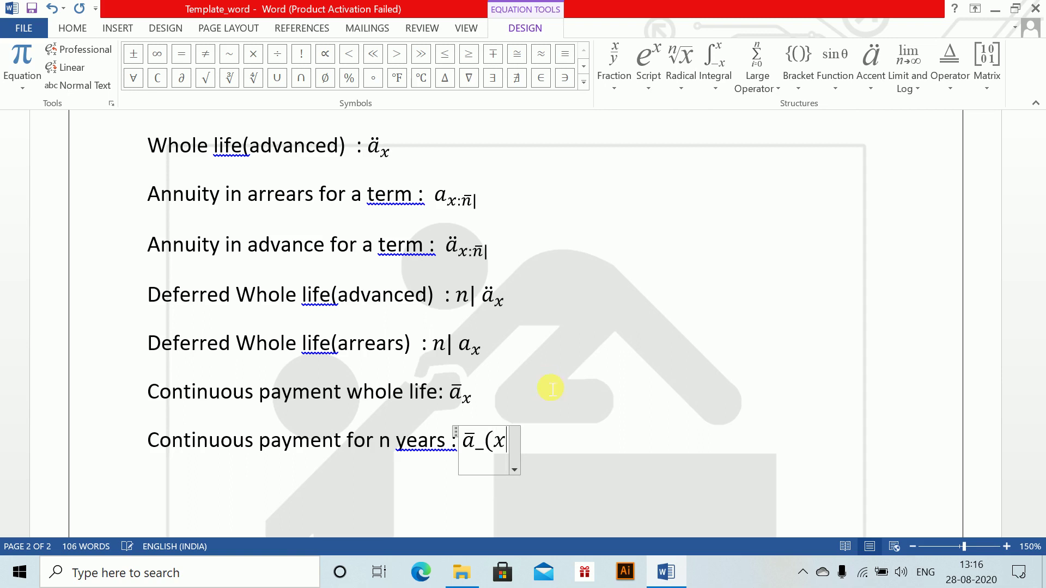
pyautogui.write(':n')
pyautogui.write(') \\')
pyautogui.write('bar')
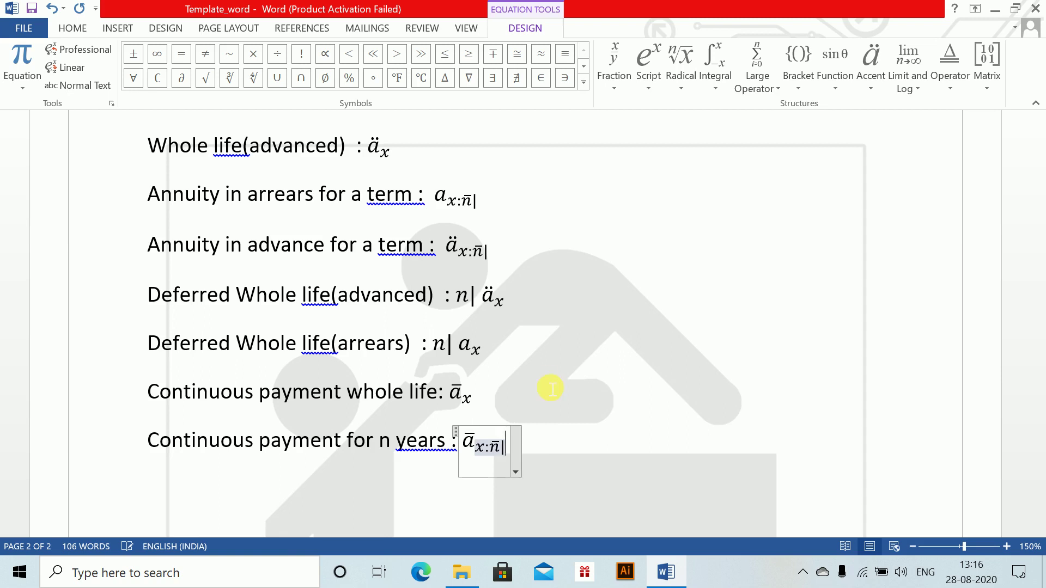
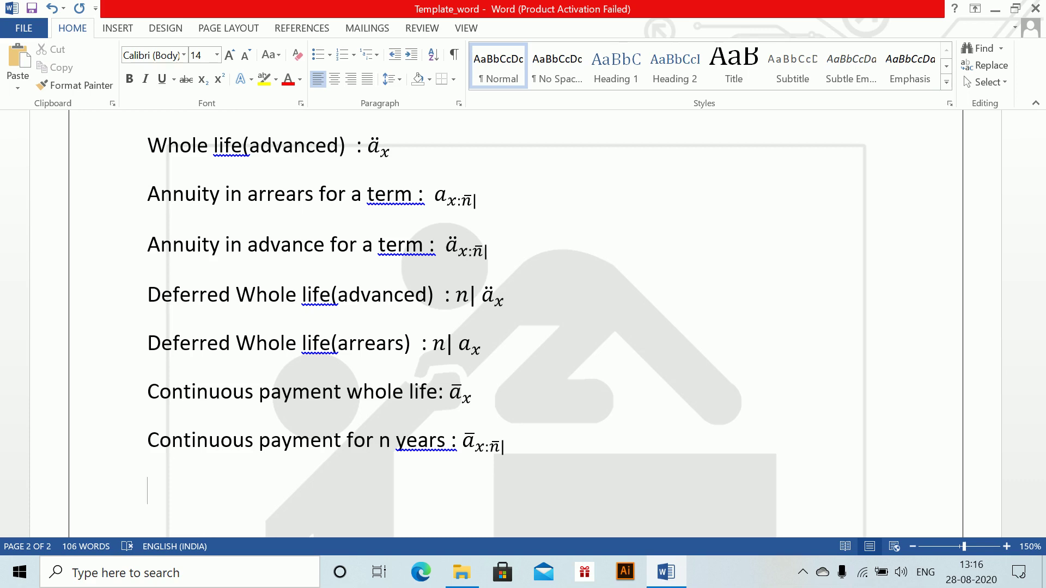
# - Write the label "Guaranteed annuity :" as plain text below the Continuous payment for n years line
pyautogui.write('H')
pyautogui.press('BackSpace')
pyautogui.write('Guar')
pyautogui.write('n')
pyautogui.press('BackSpace')
pyautogui.press('BackSpace')
pyautogui.write('ranteed ann')
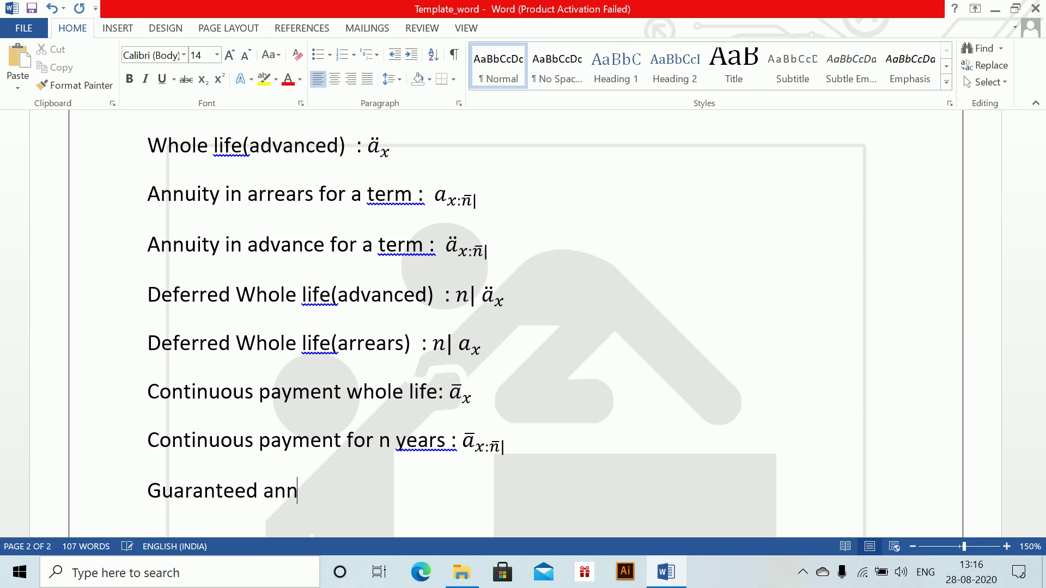
pyautogui.write('uity :')
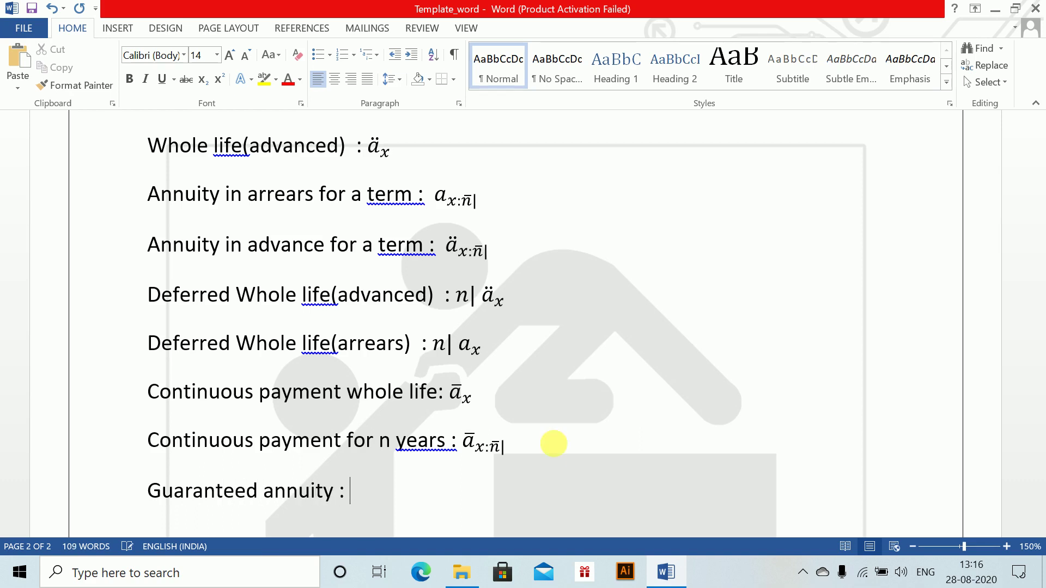
# - Begin the Guaranteed annuity equation with a double-dotted a and the subscript x:n, with an overbar on the n and a closing vertical bar
pyautogui.hotkey('alt', '=')
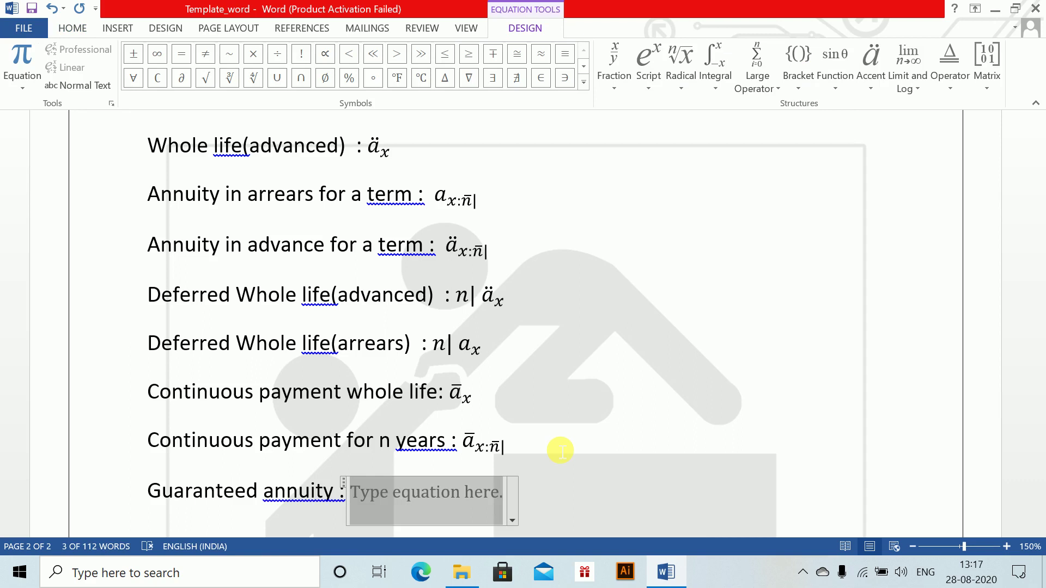
pyautogui.write('a\\dd')
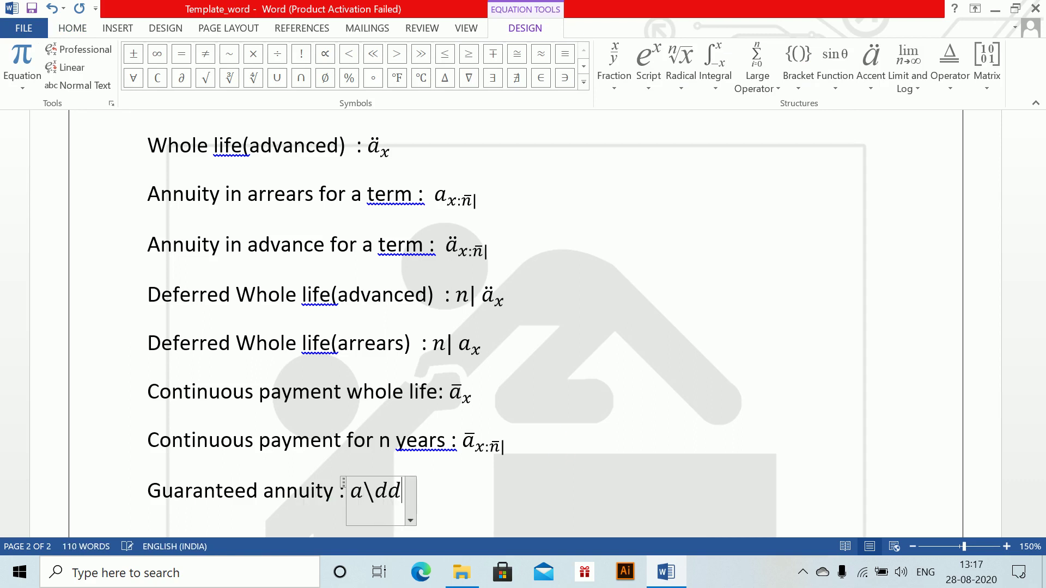
pyautogui.write('ot ')
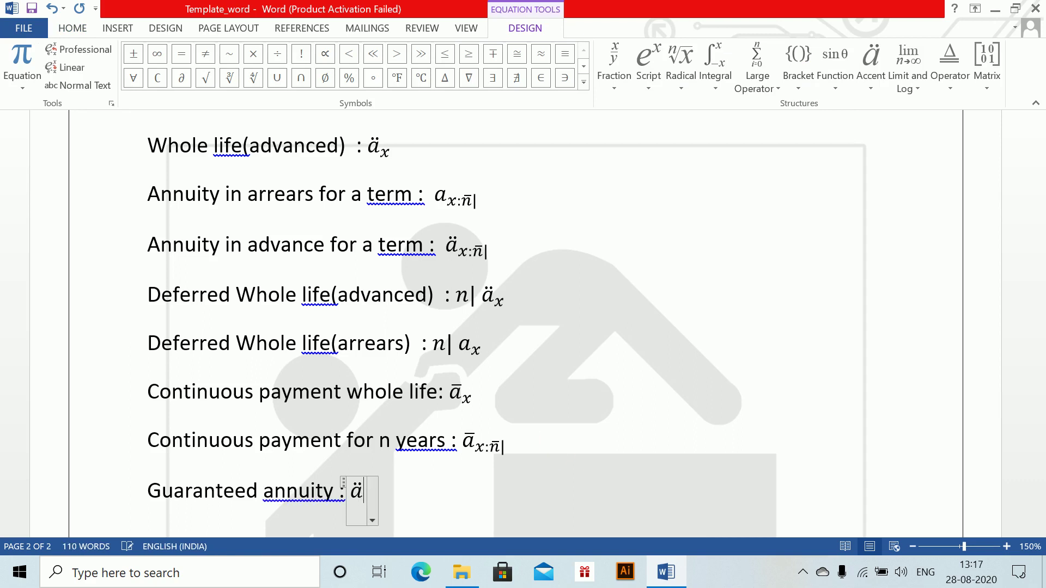
pyautogui.write('_(x:n')
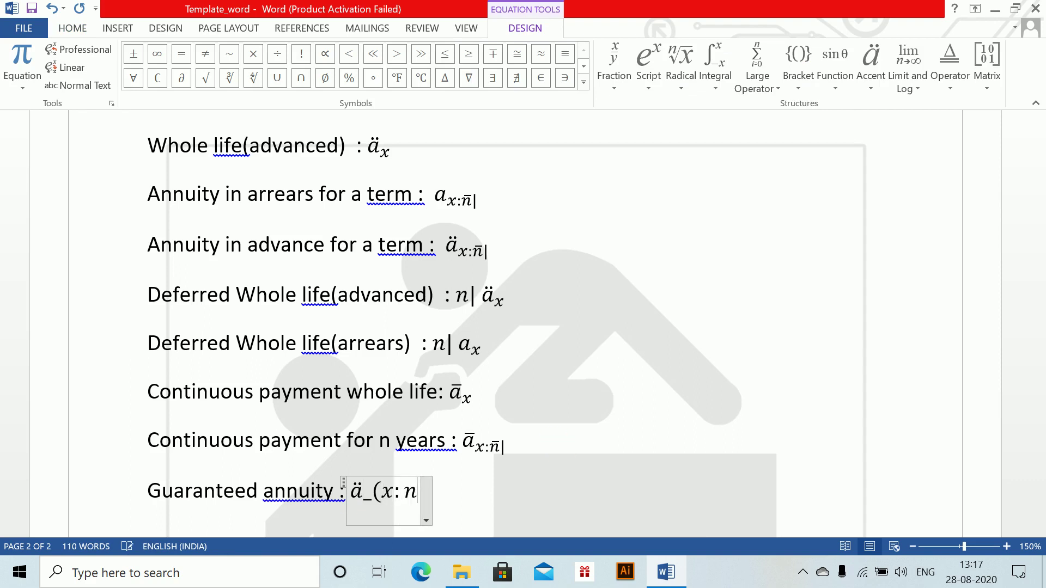
pyautogui.write(') ')
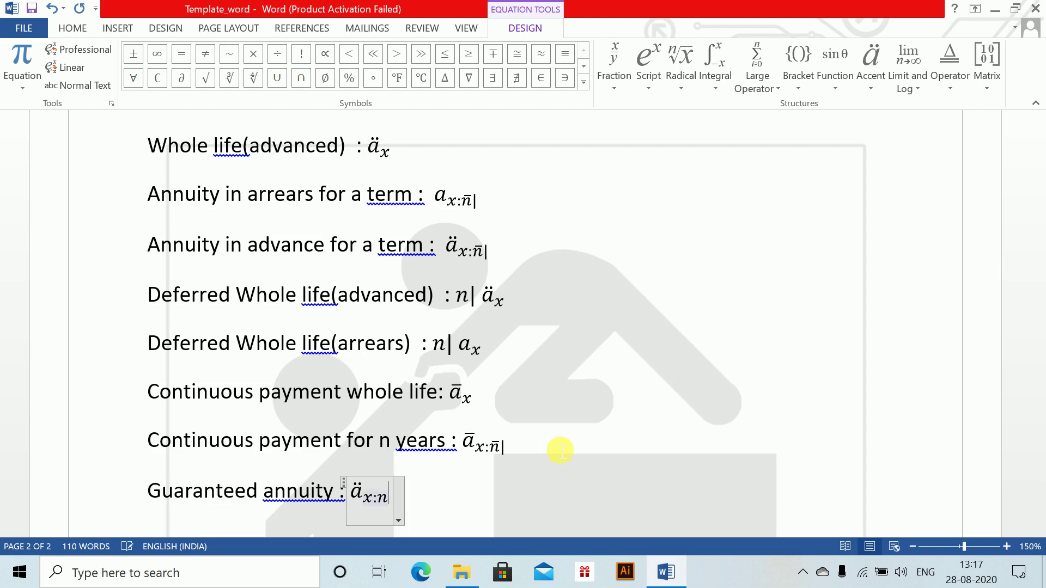
pyautogui.write('\\bar')
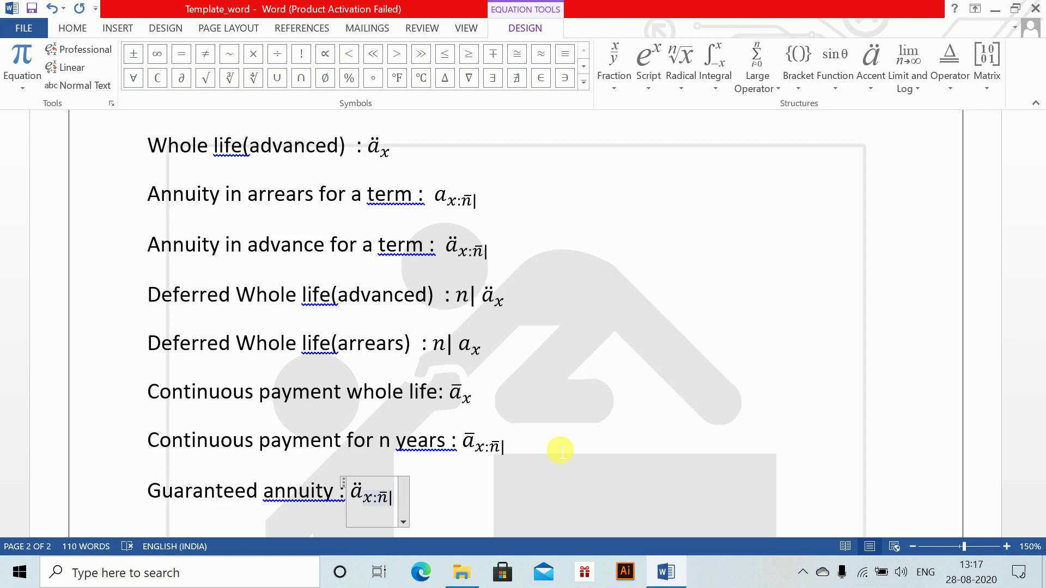
pyautogui.write(' |)')
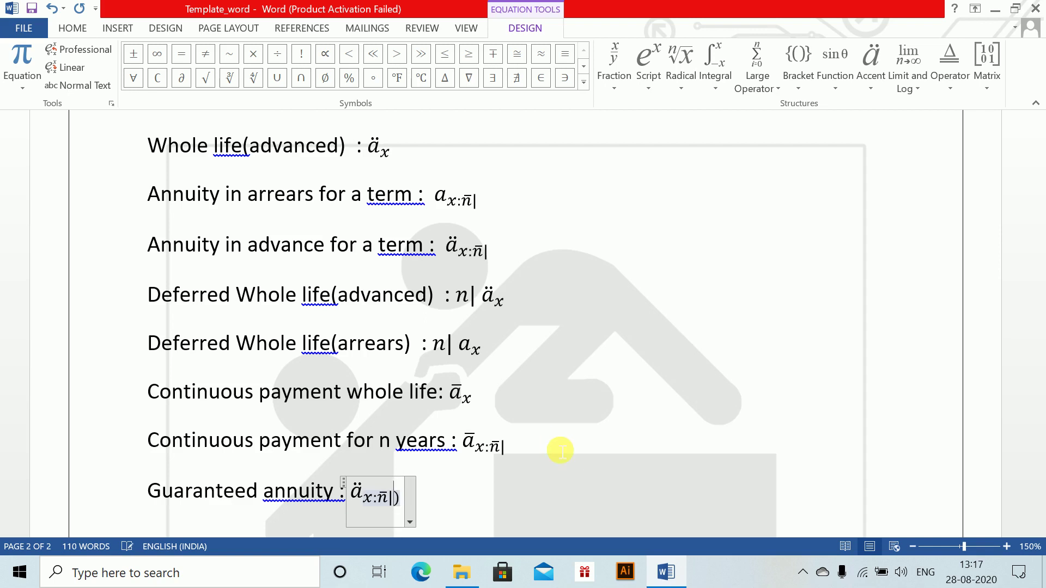
# - Try to enclose the Guaranteed annuity subscript in parentheses under one overbar, and undo the attempt
pyautogui.press('Left')
pyautogui.press('Left')
pyautogui.press('Left')
pyautogui.press('Left')
pyautogui.write('(')
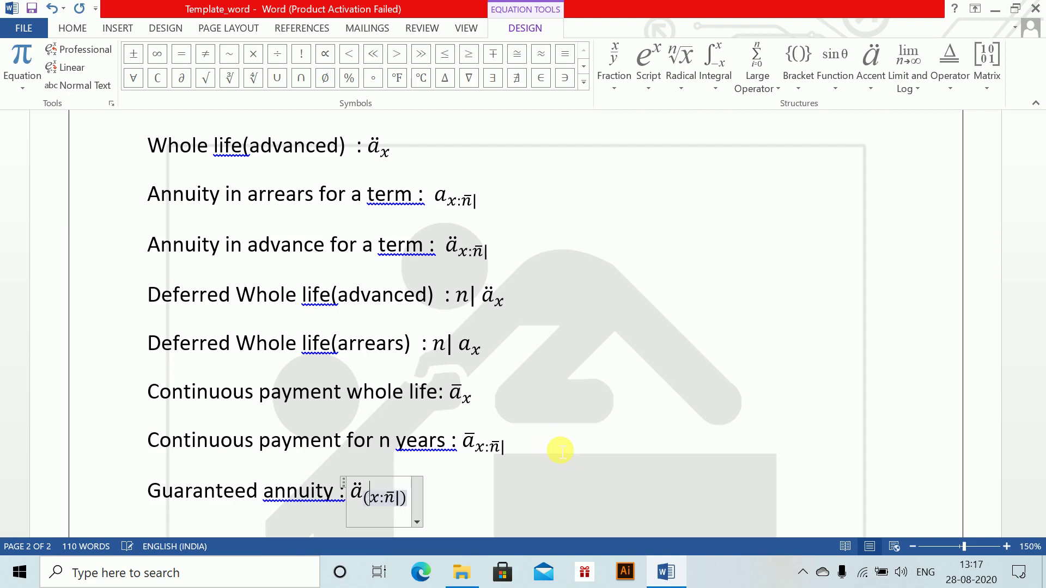
pyautogui.press('Right')
pyautogui.press('Right')
pyautogui.press('End')
pyautogui.write('\\box')
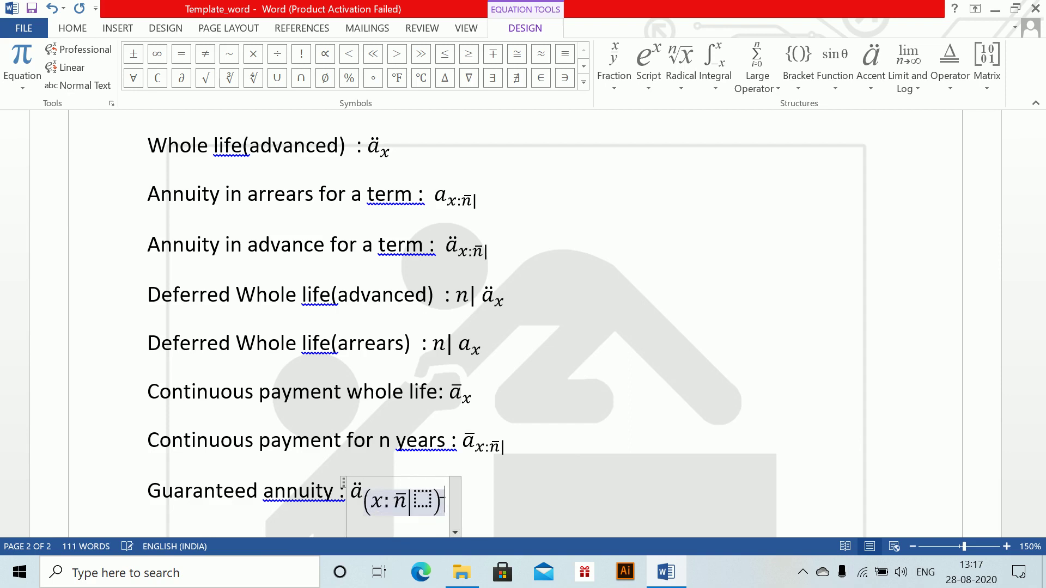
pyautogui.press('space')
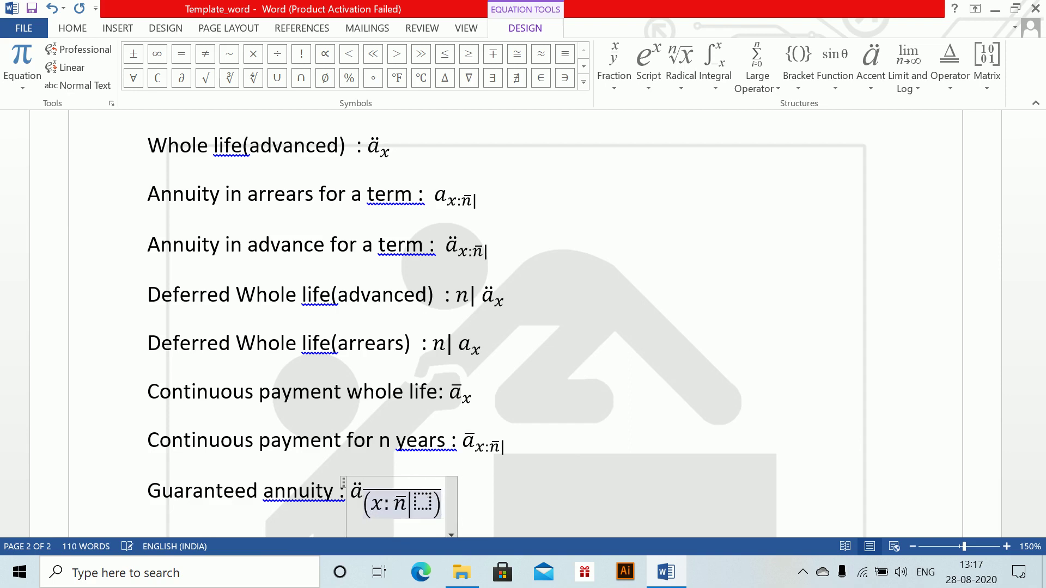
pyautogui.hotkey('ctrl', 'z')
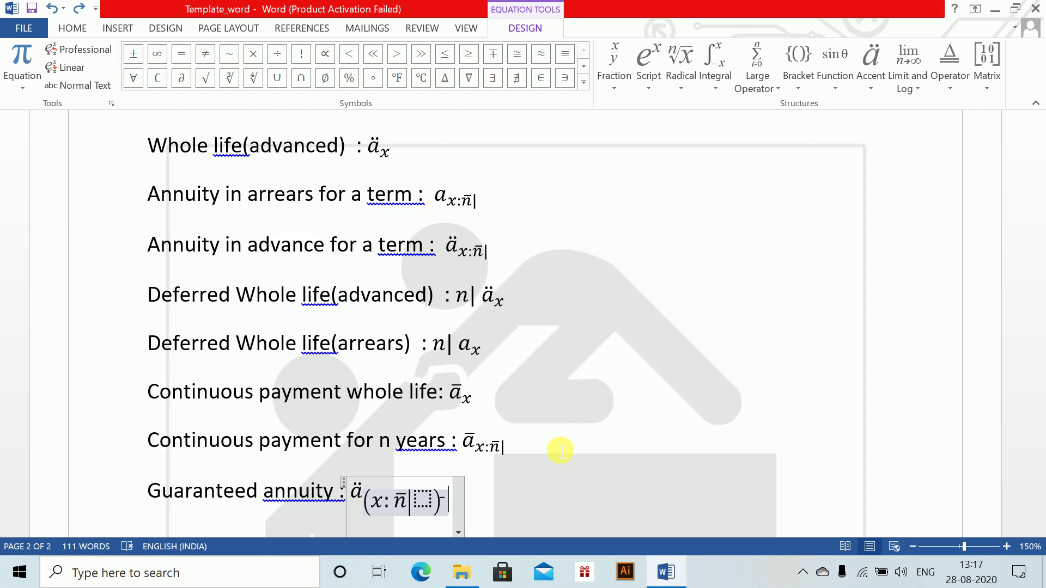
pyautogui.hotkey('ctrl', 'z')
pyautogui.hotkey('ctrl', 'z')
pyautogui.hotkey('ctrl', 'z')
pyautogui.hotkey('ctrl', 'z')
pyautogui.hotkey('ctrl', 'z')
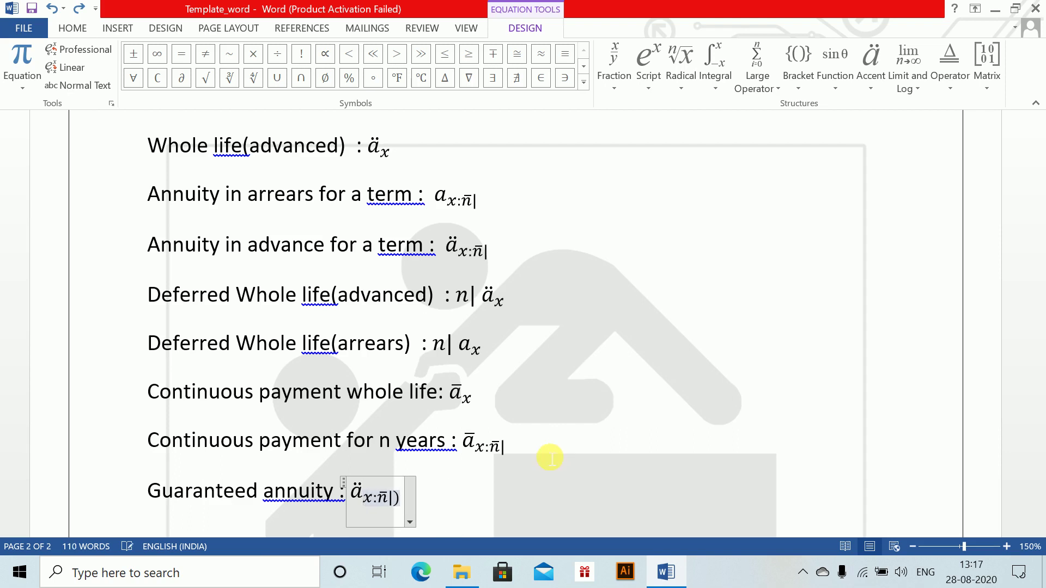
# - Try an overbar in place of the subscript's vertical bar, and clear the whole subscript after the double-dotted a
pyautogui.click(396, 507)
pyautogui.press('Left')
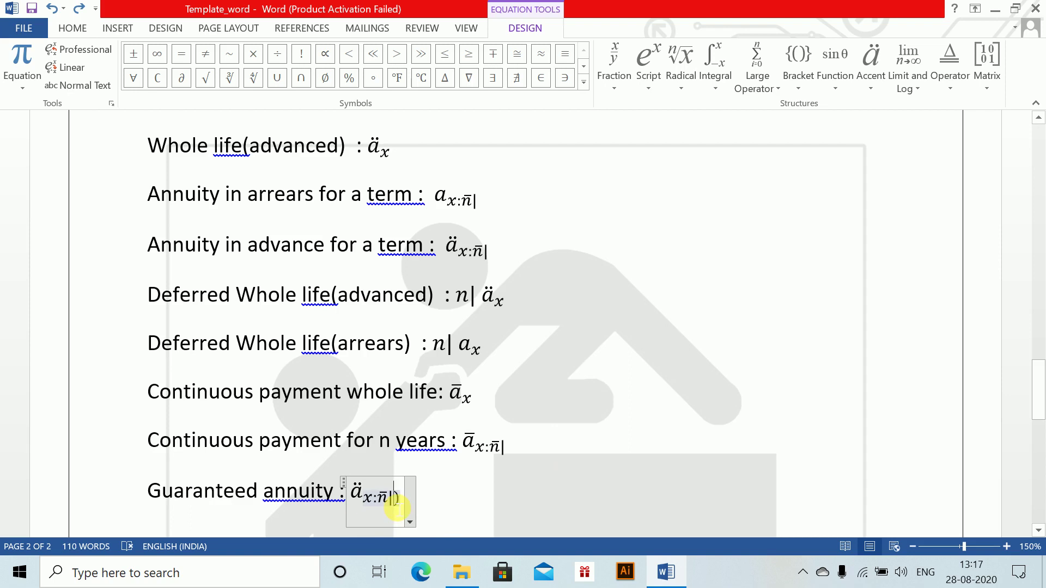
pyautogui.press('BackSpace')
pyautogui.write('\x08ar')
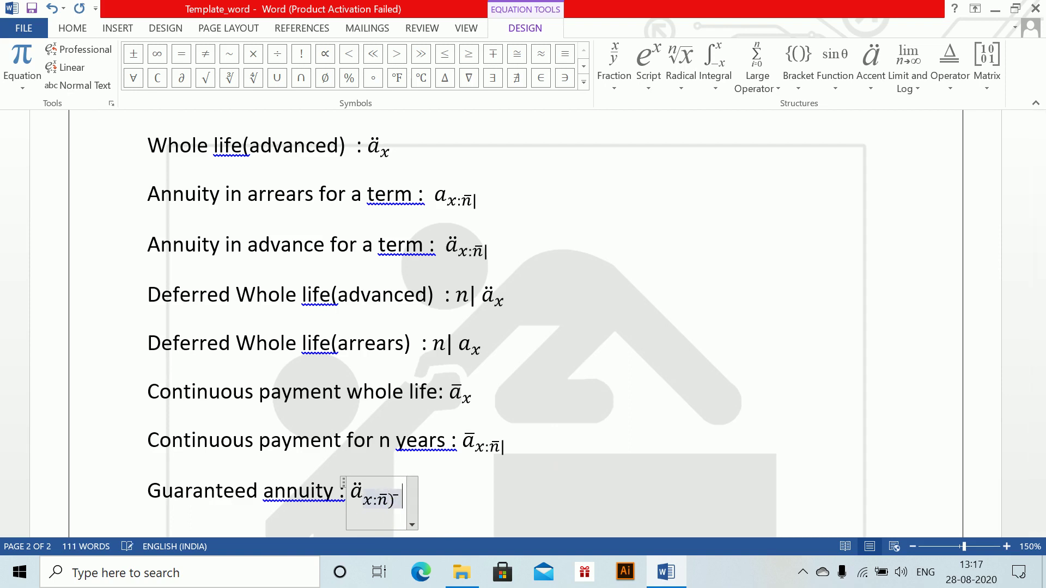
pyautogui.press('BackSpace')
pyautogui.press('BackSpace')
pyautogui.press('BackSpace')
pyautogui.press('BackSpace')
pyautogui.press('BackSpace')
pyautogui.press('BackSpace')
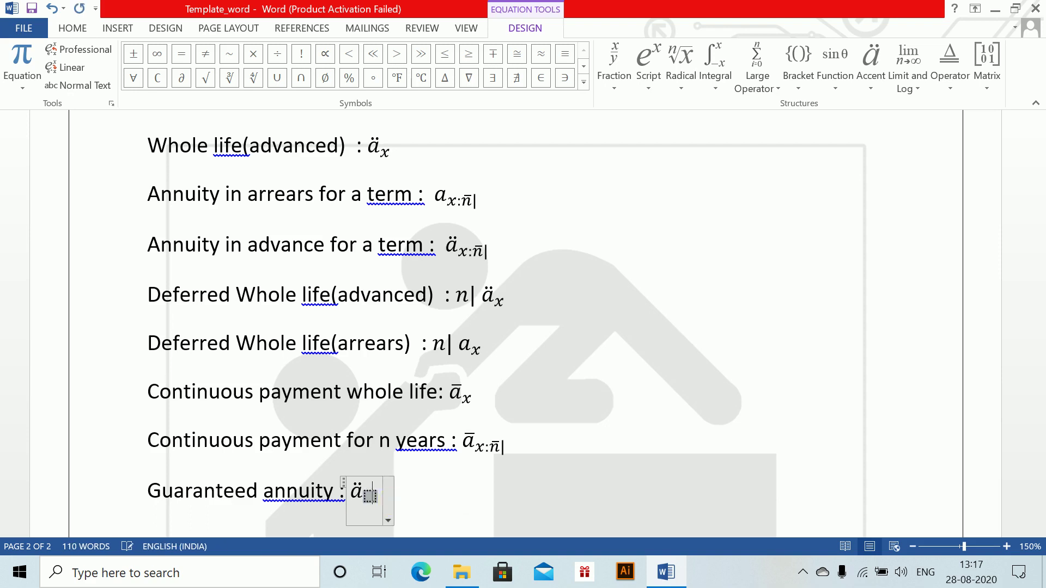
pyautogui.press('BackSpace')
pyautogui.write('x')
pyautogui.press('BackSpace')
# - Rewrite the subscript as x:n under one long overbar, with another overbar on the n and a closing vertical bar
pyautogui.write('(')
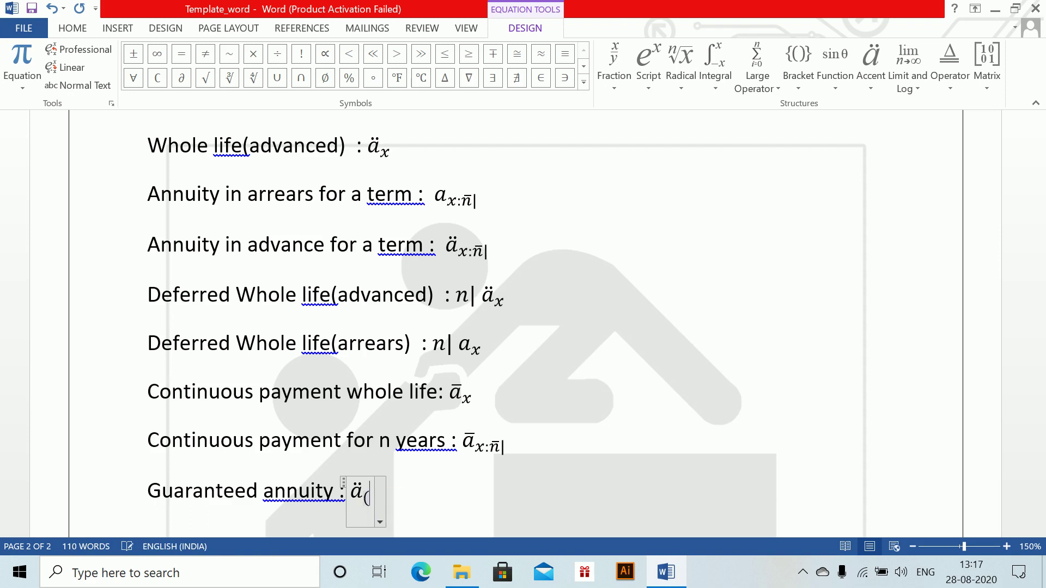
pyautogui.write('x:n')
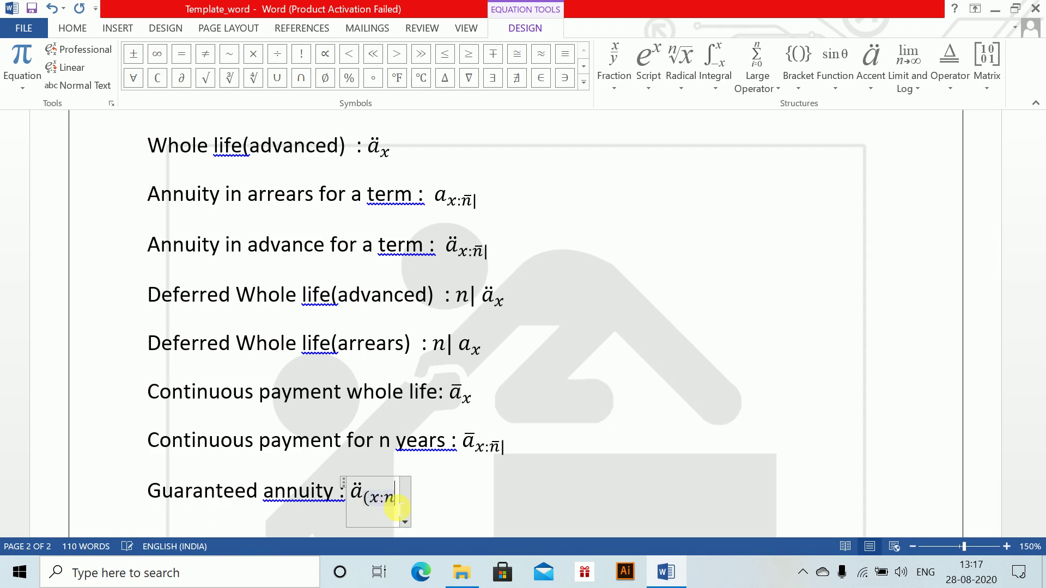
pyautogui.write(')\\bar ')
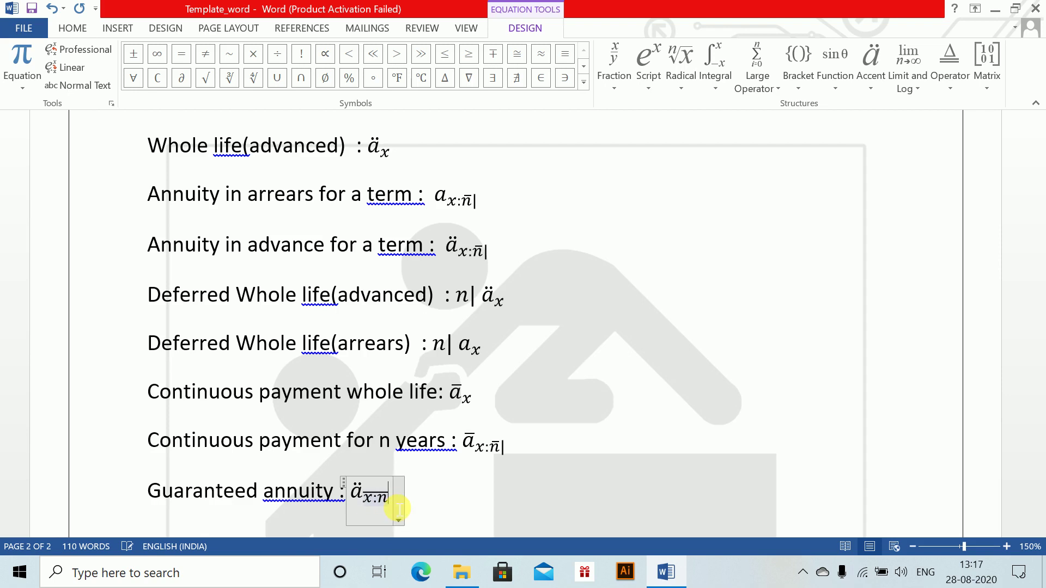
pyautogui.write('\\bar')
pyautogui.click(456, 494)
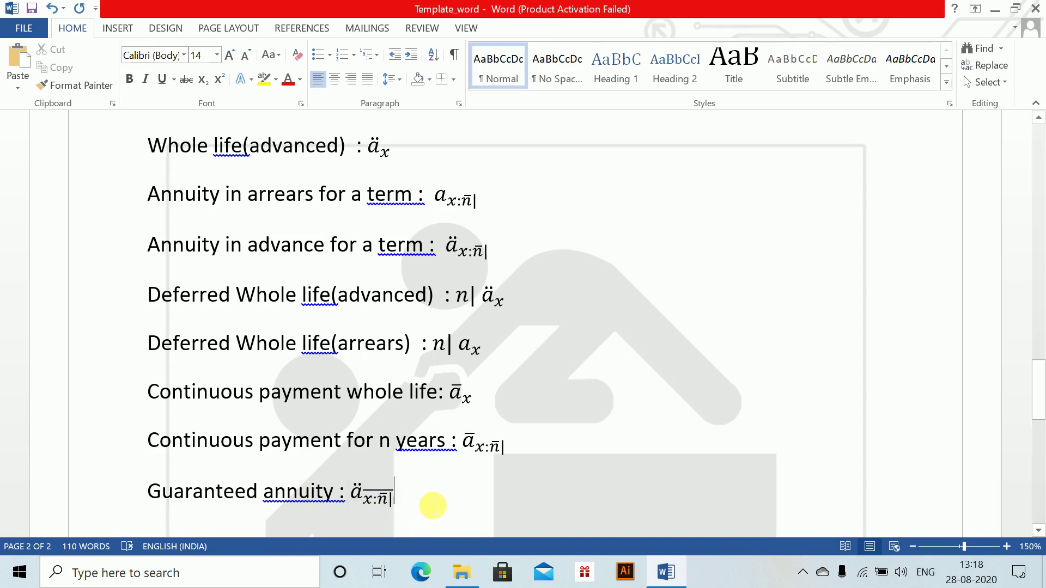
# - Delete the Guaranteed annuity equation and start a new one with a double-dotted a and the subscript x:n
pyautogui.press('BackSpace')
pyautogui.press('BackSpace')
pyautogui.hotkey('alt', '=')
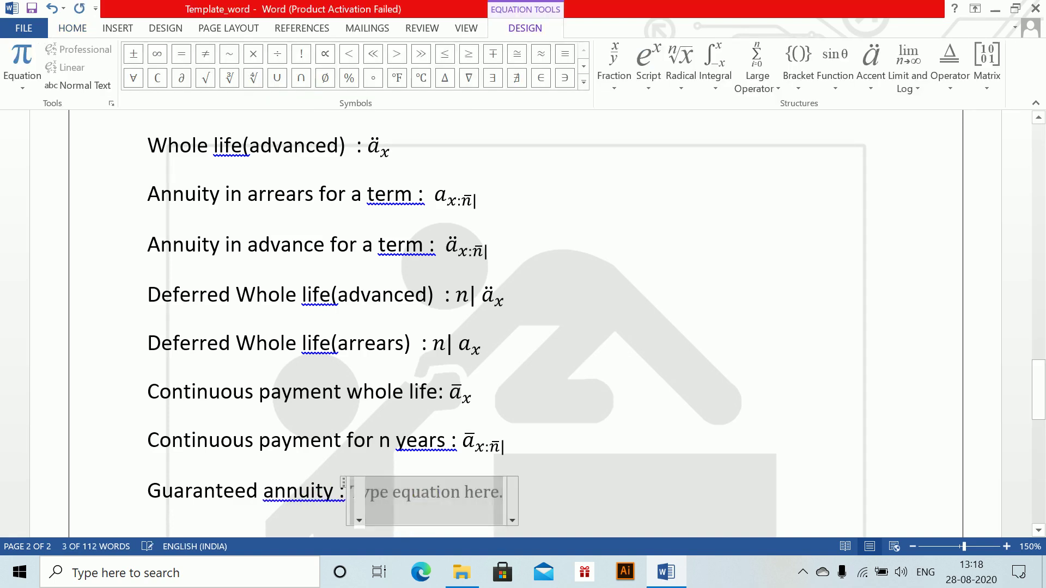
pyautogui.write('a\\ddot')
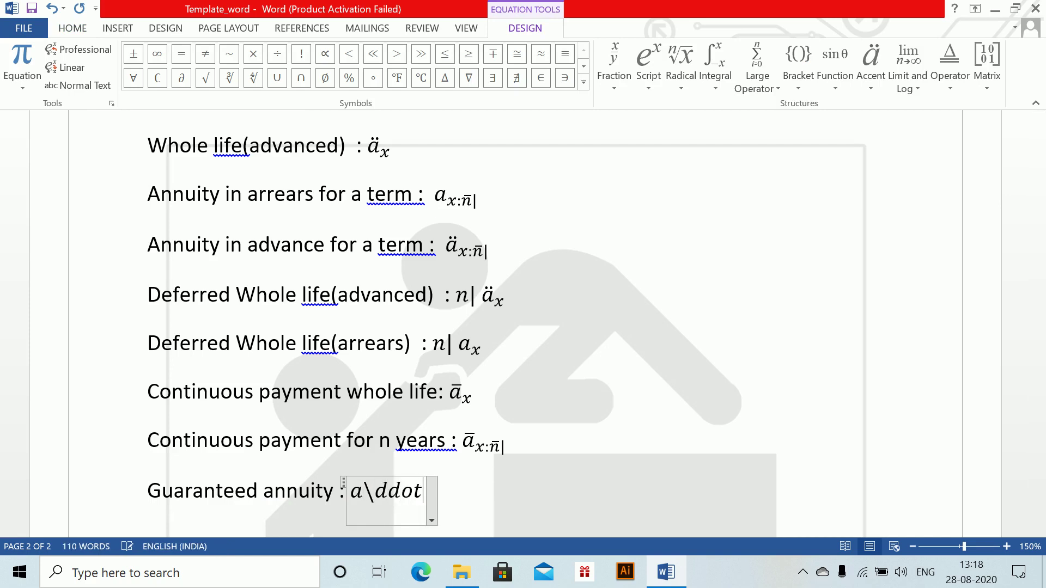
pyautogui.write(' _')
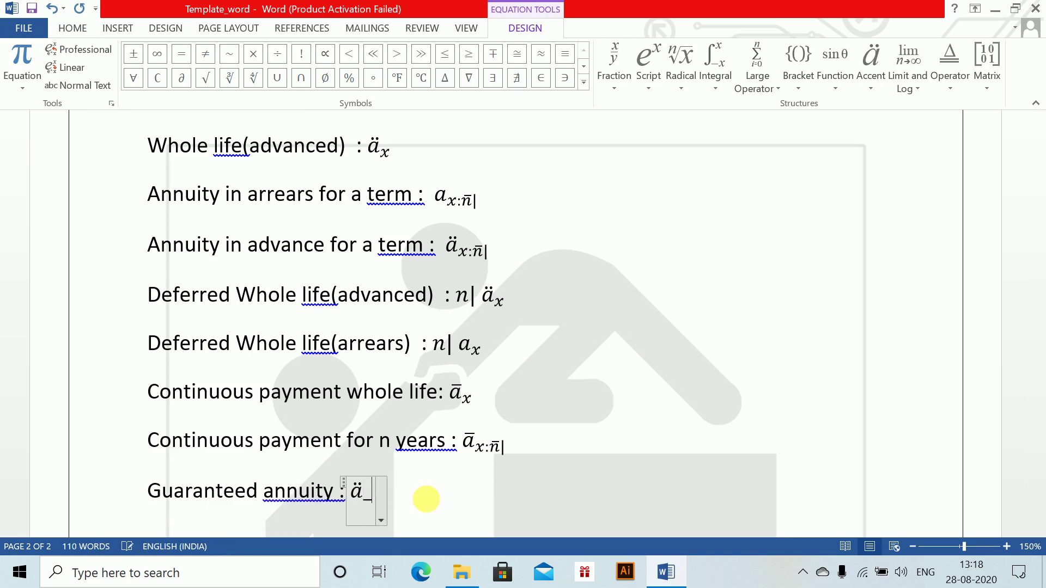
pyautogui.write('(x:n')
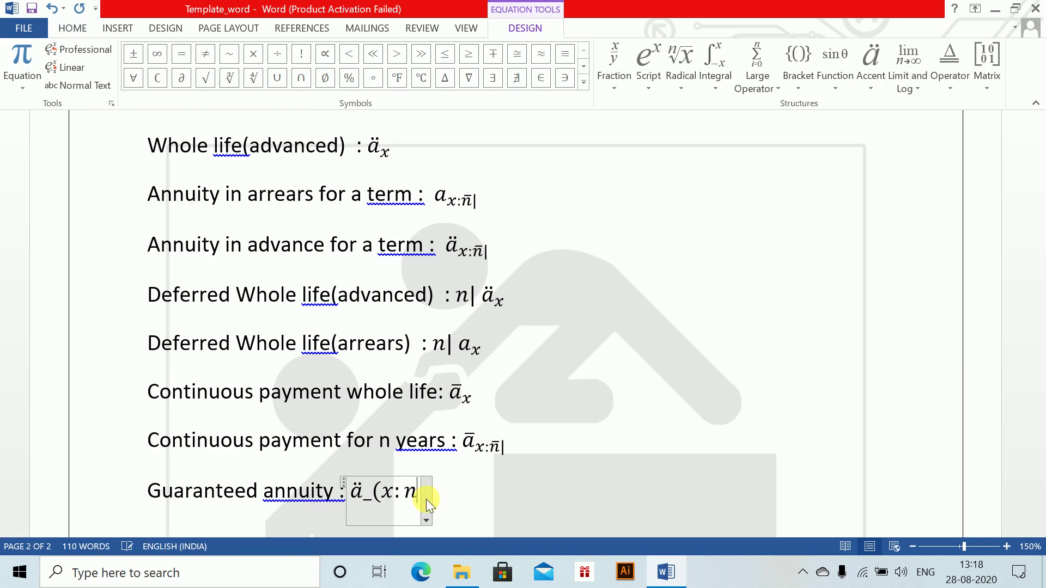
pyautogui.write(')')
# - Place one overbar across the entire x:n subscript of the Guaranteed annuity equation
pyautogui.press('Left')
pyautogui.press('Left')
pyautogui.press('Left')
pyautogui.press('Left')
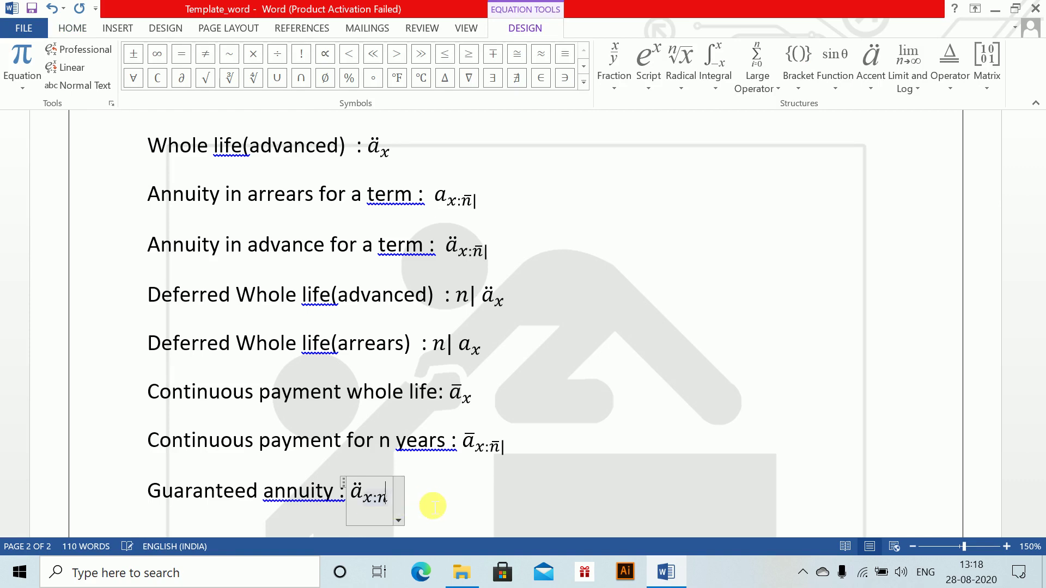
pyautogui.hotkey('ctrl', 'z')
pyautogui.press('Right')
pyautogui.press('Right')
pyautogui.press('Right')
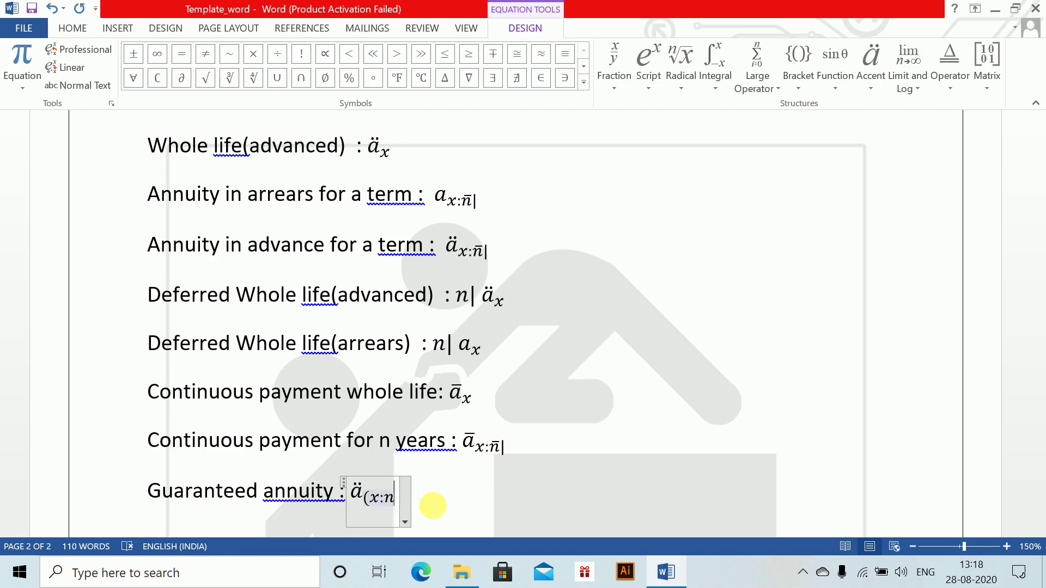
pyautogui.write(')\x08ar')
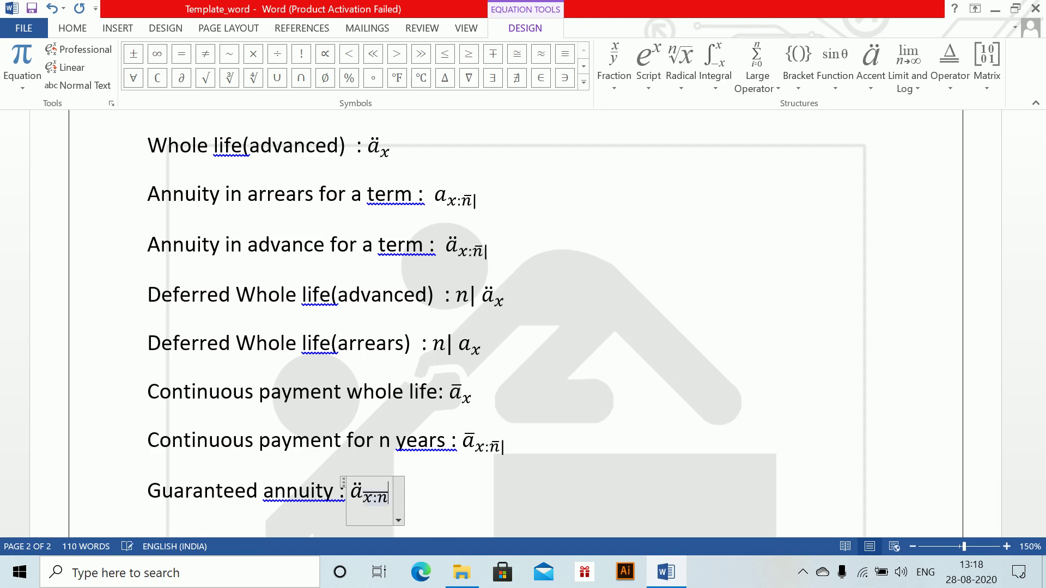
# - Add an overbar on the n and a closing vertical bar inside the overbarred subscript, and leave the Guaranteed annuity equation
pyautogui.click(432, 506)
pyautogui.write('\x08ar')
pyautogui.click(511, 478)
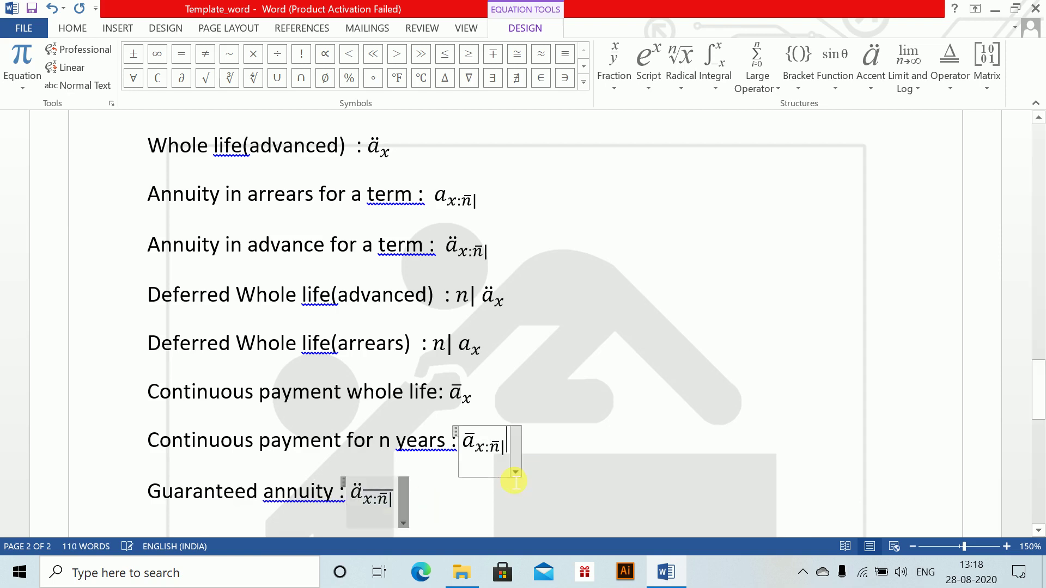
pyautogui.click(464, 503)
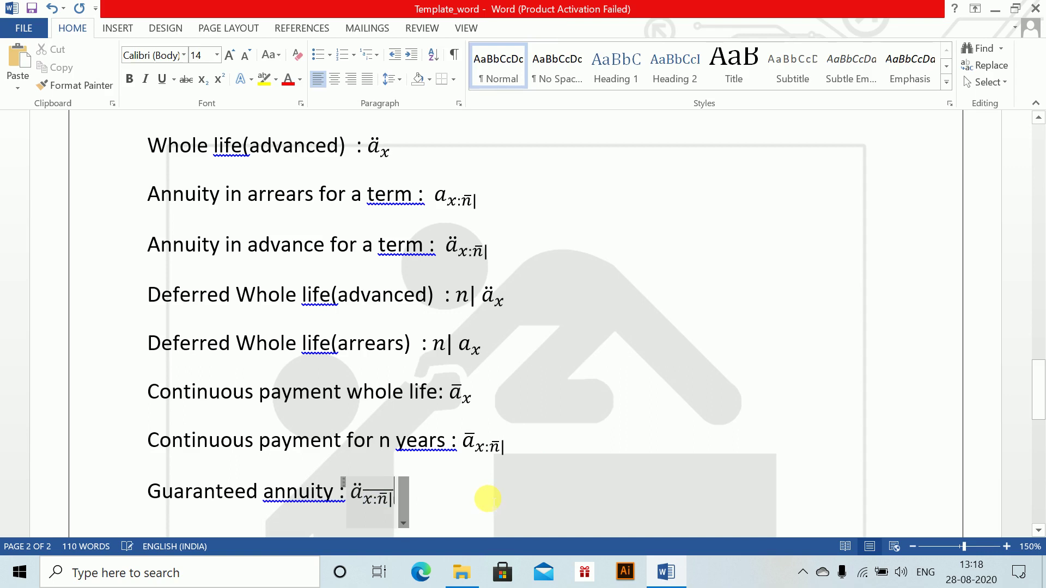
# - Save the Whole life equation A_x as a new equation building block in the Actuarial category, with the option Insert content only
pyautogui.moveTo(1037, 381); pyautogui.dragTo(1039, 397)
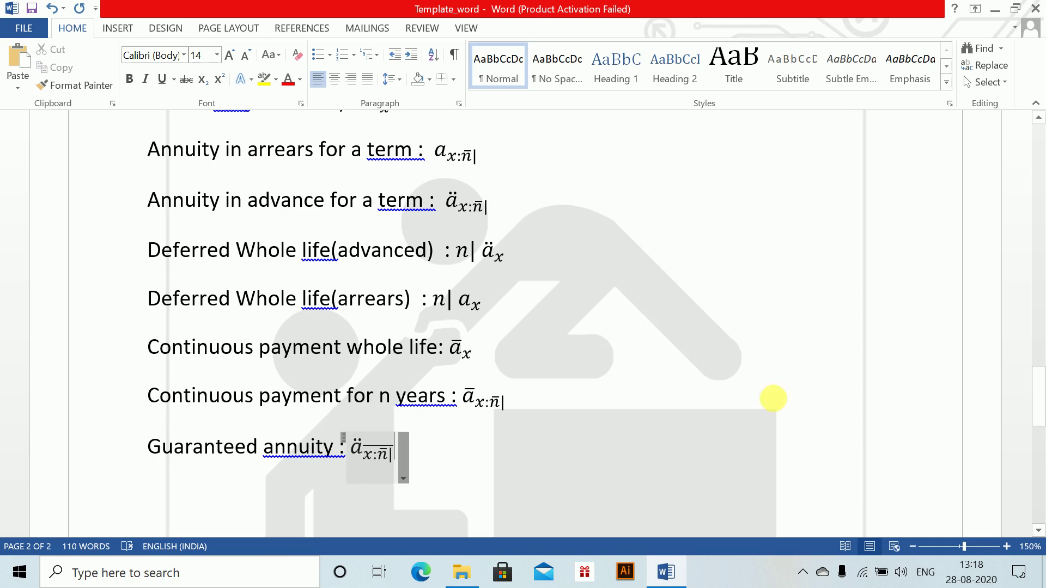
pyautogui.moveTo(1038, 394); pyautogui.dragTo(1003, 248)
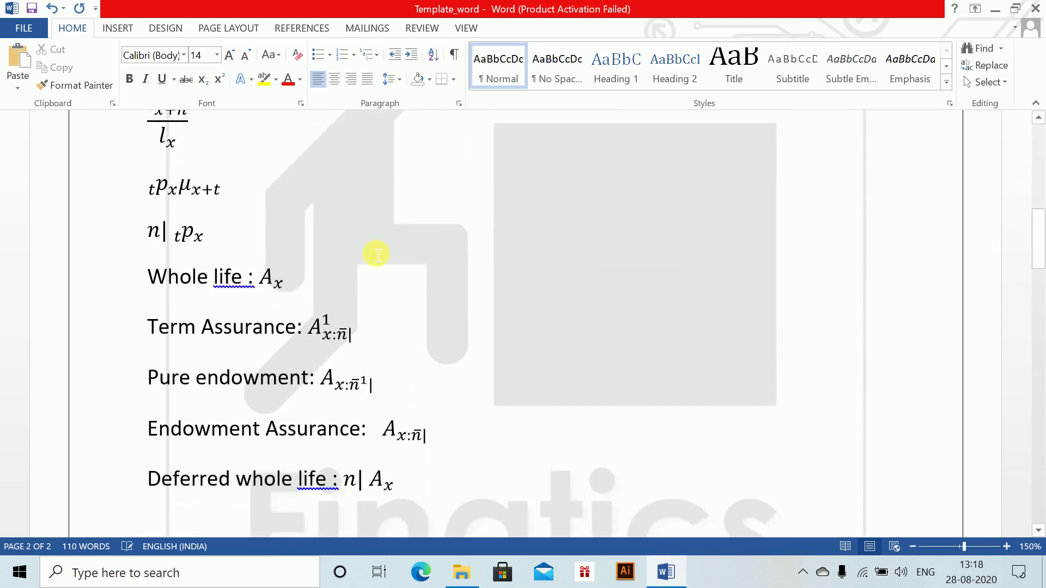
pyautogui.click(279, 294)
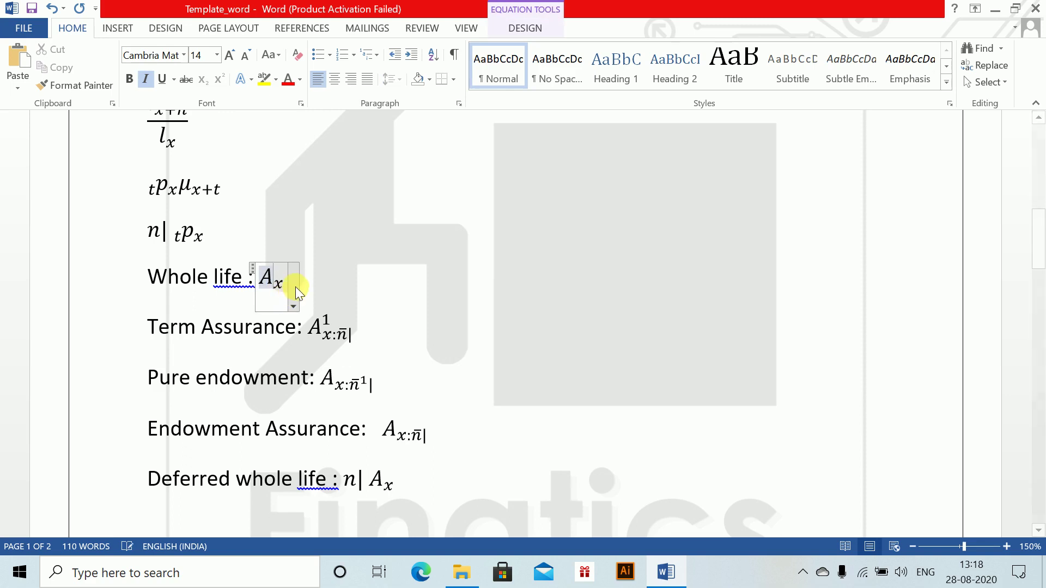
pyautogui.click(293, 305)
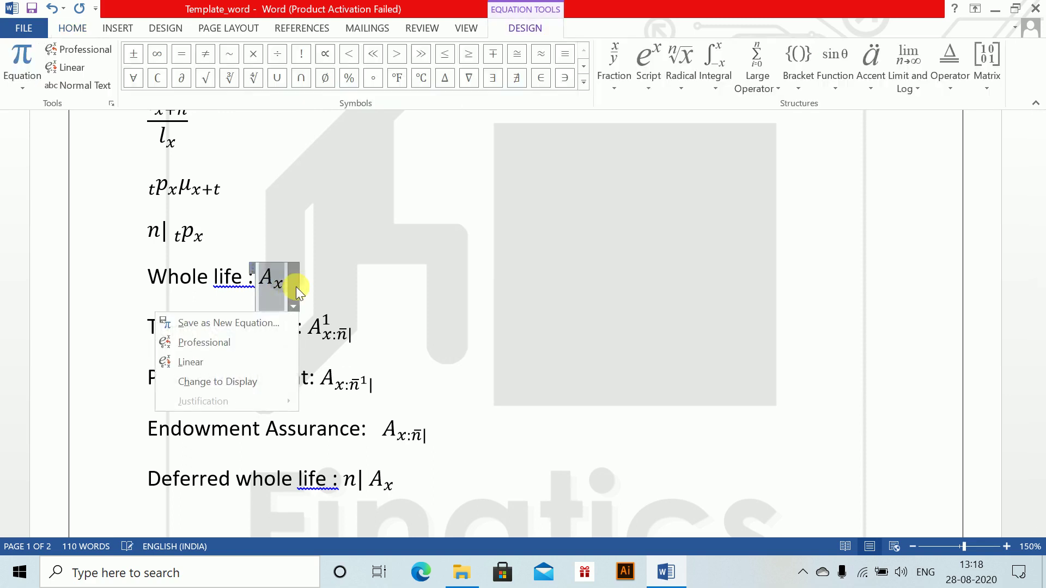
pyautogui.click(218, 322)
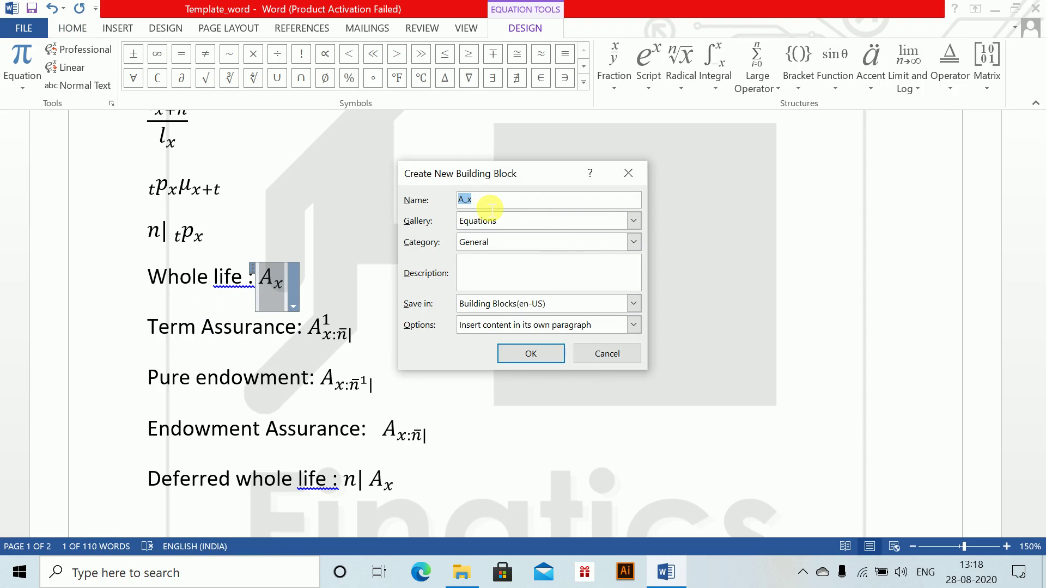
pyautogui.click(477, 243)
pyautogui.click(477, 257)
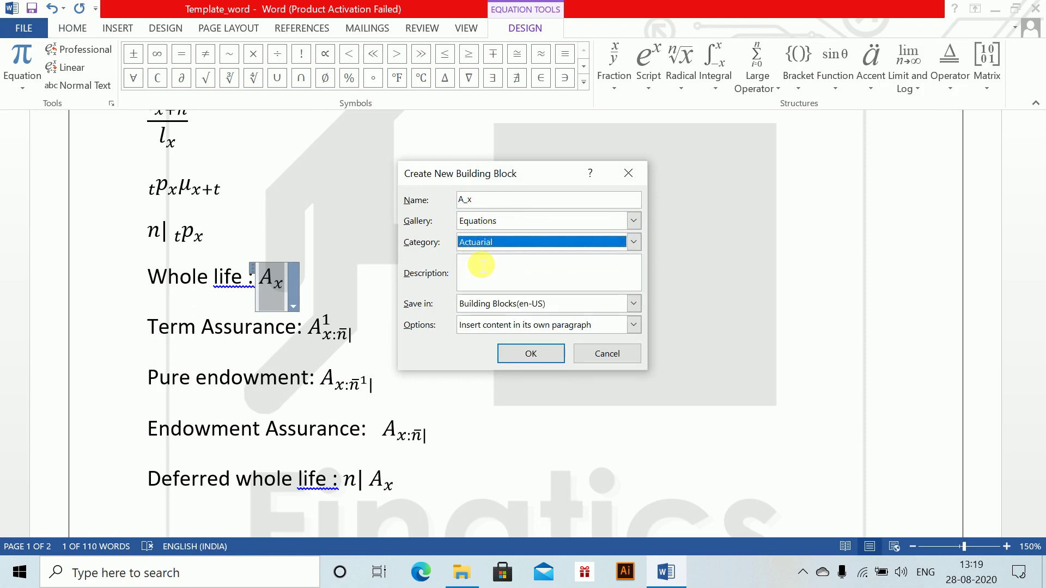
pyautogui.click(490, 325)
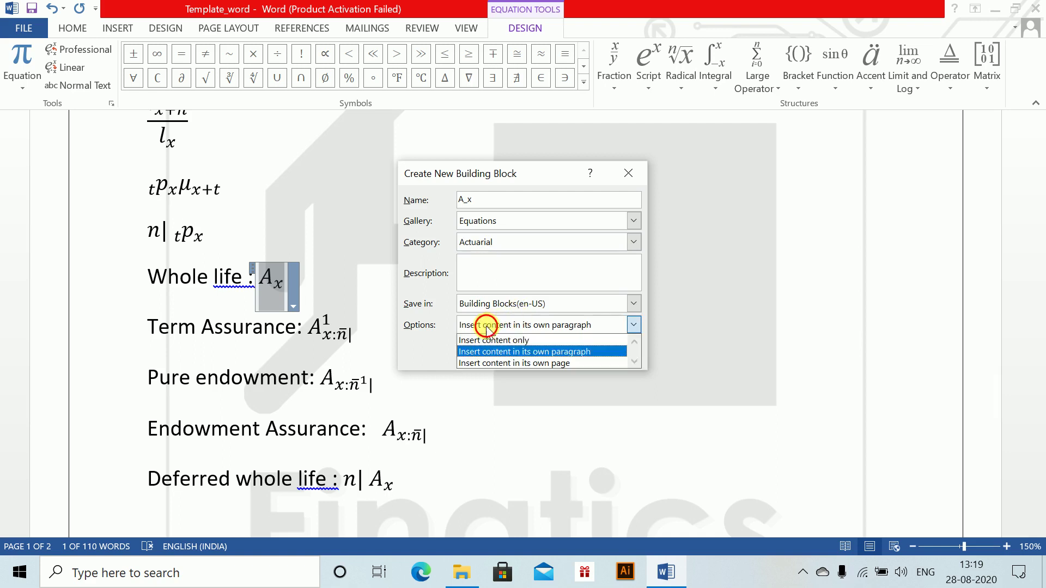
pyautogui.click(482, 340)
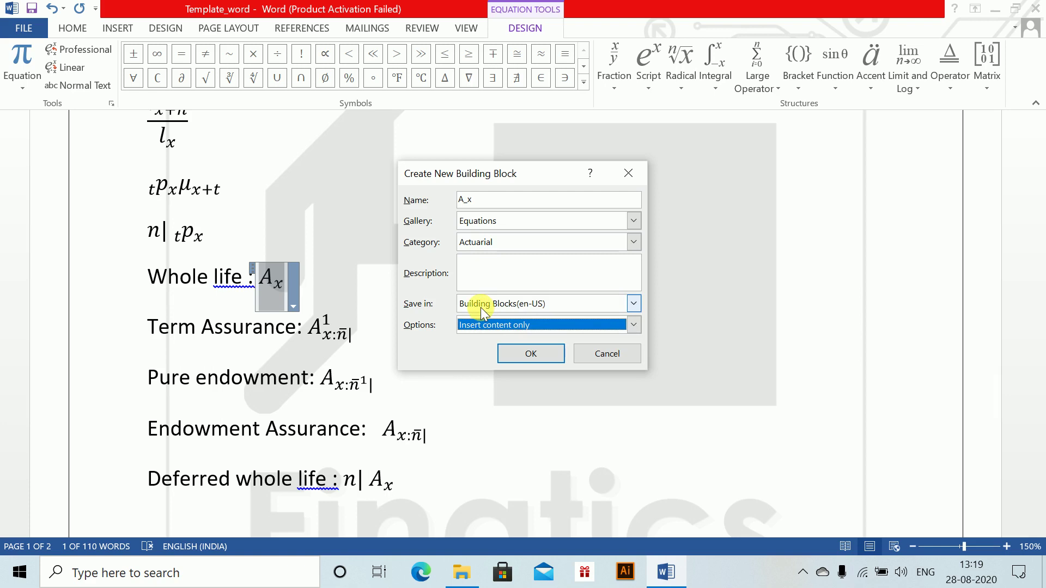
pyautogui.click(509, 353)
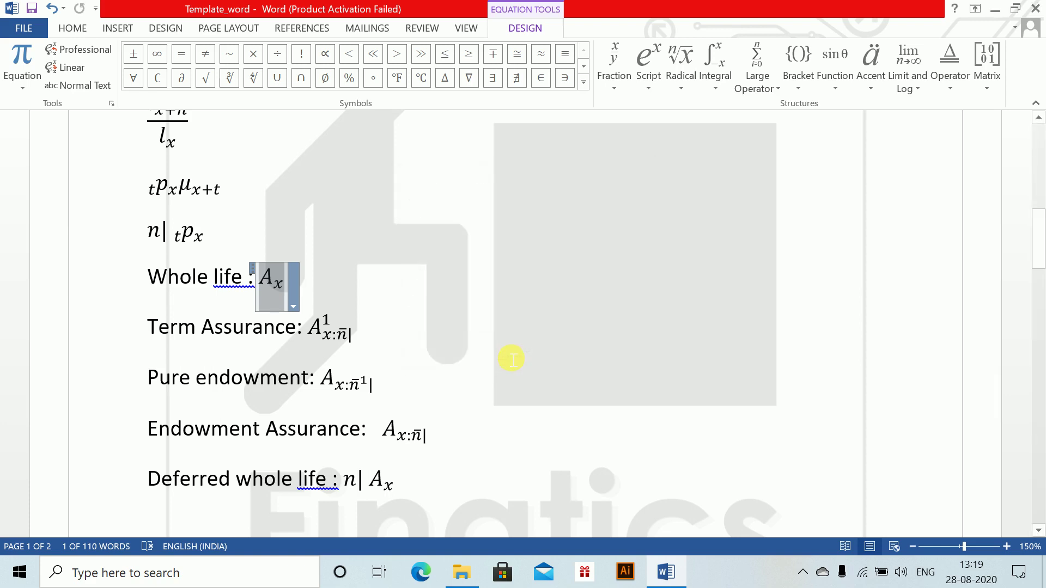
# - Check the Actuarial section of the equation gallery for the saved A_x equation
pyautogui.click(118, 28)
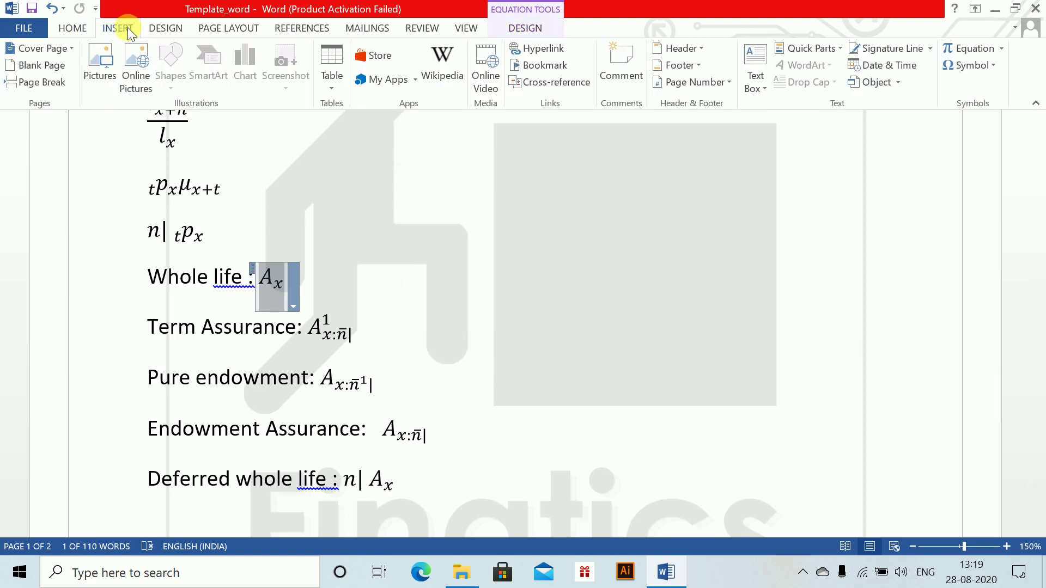
pyautogui.click(1000, 49)
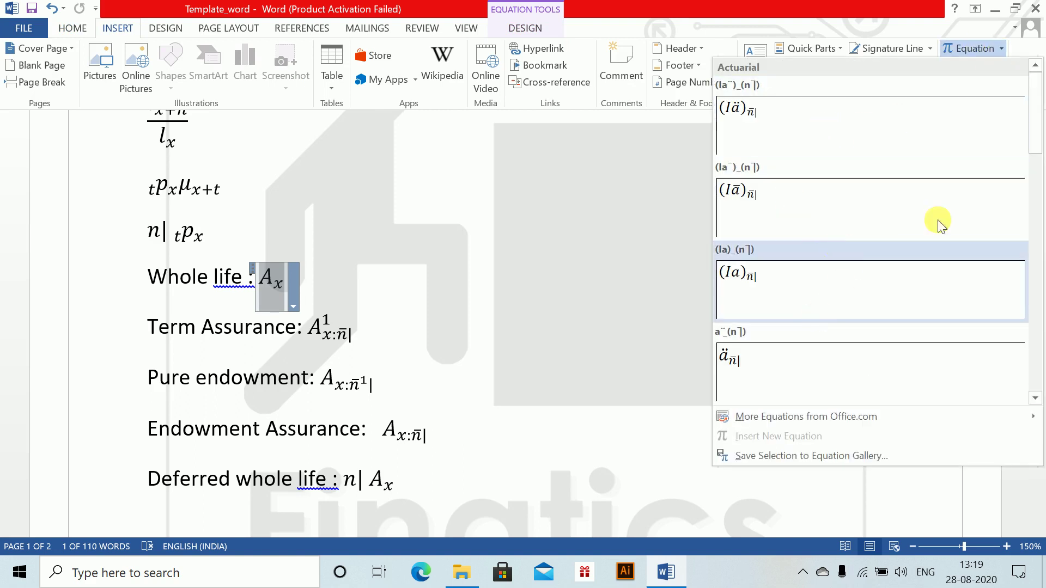
pyautogui.moveTo(1033, 136); pyautogui.dragTo(1028, 215)
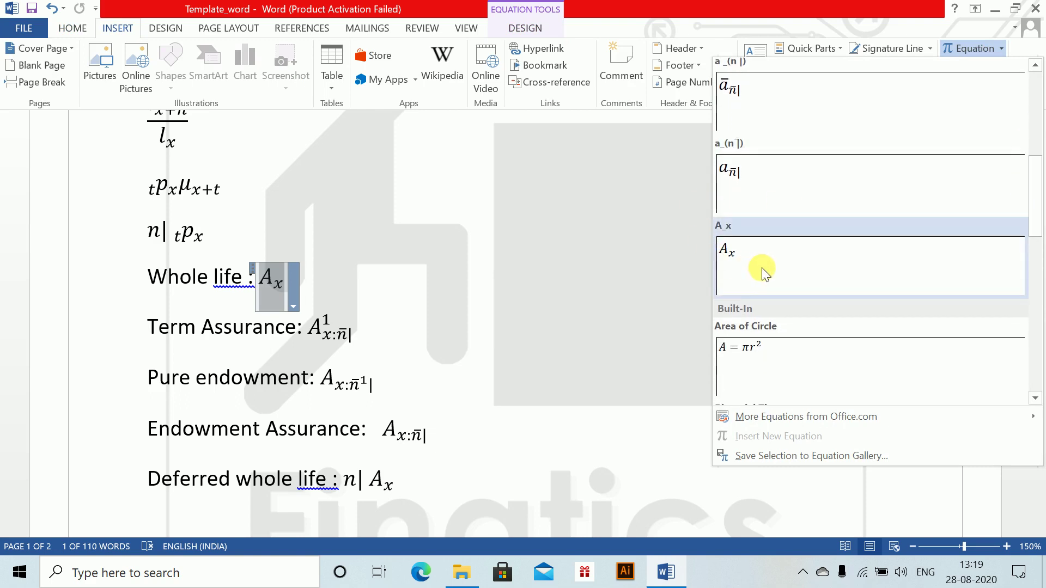
pyautogui.press('Escape')
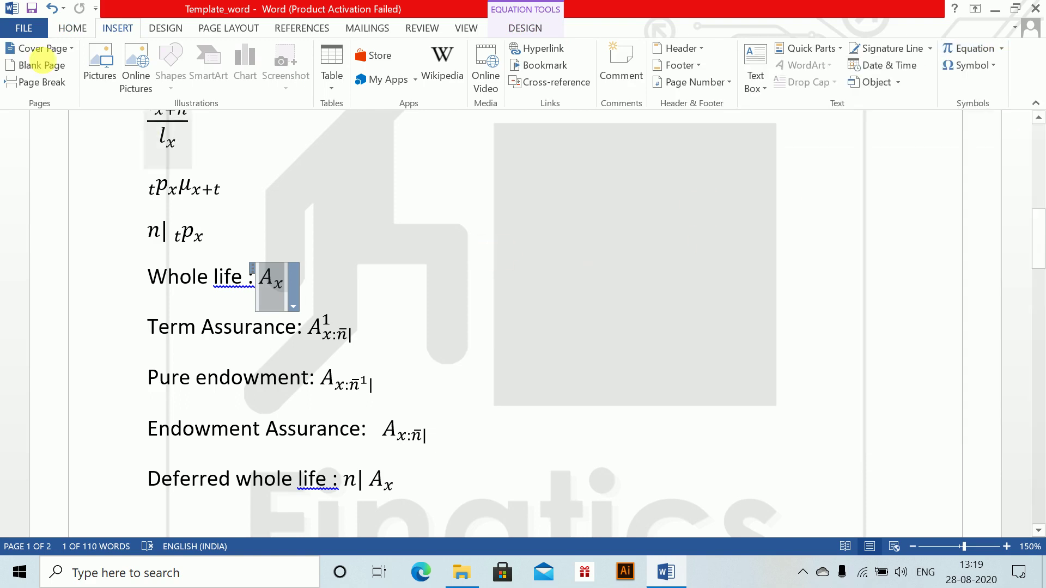
# - Open the keyboard shortcut customization in the program options and list the Building Blocks category
pyautogui.click(21, 28)
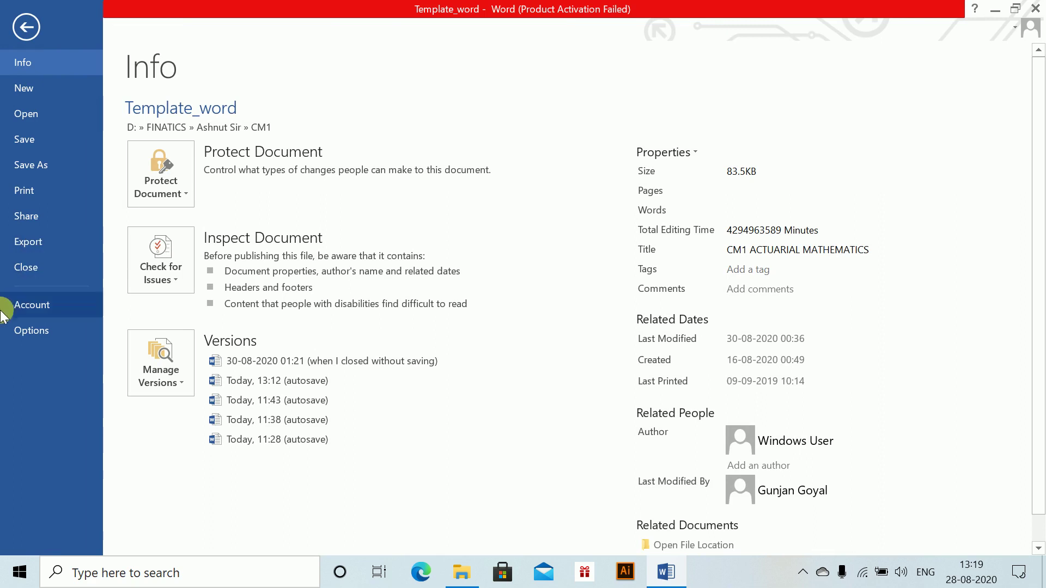
pyautogui.click(11, 330)
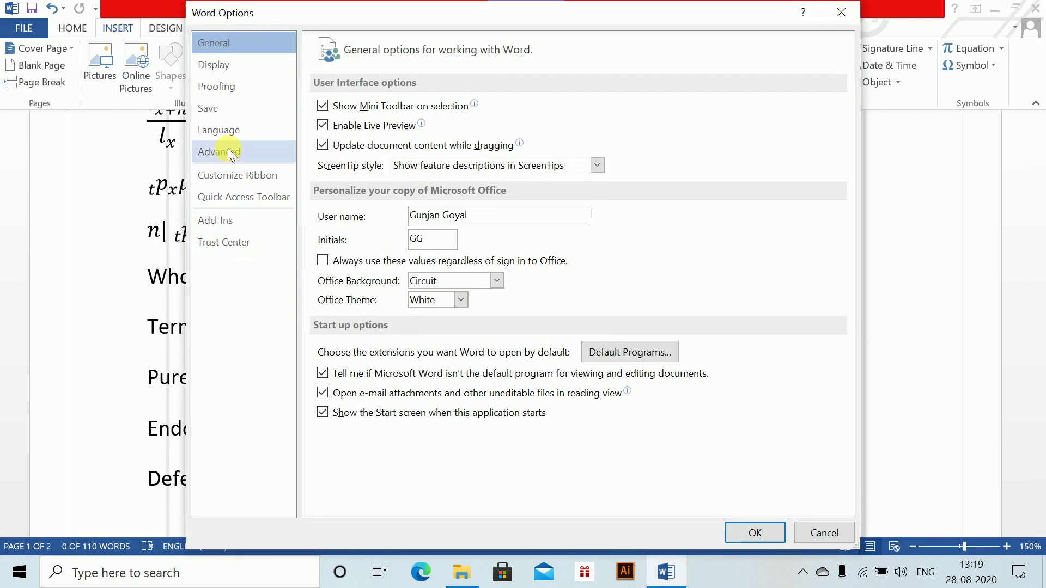
pyautogui.click(229, 175)
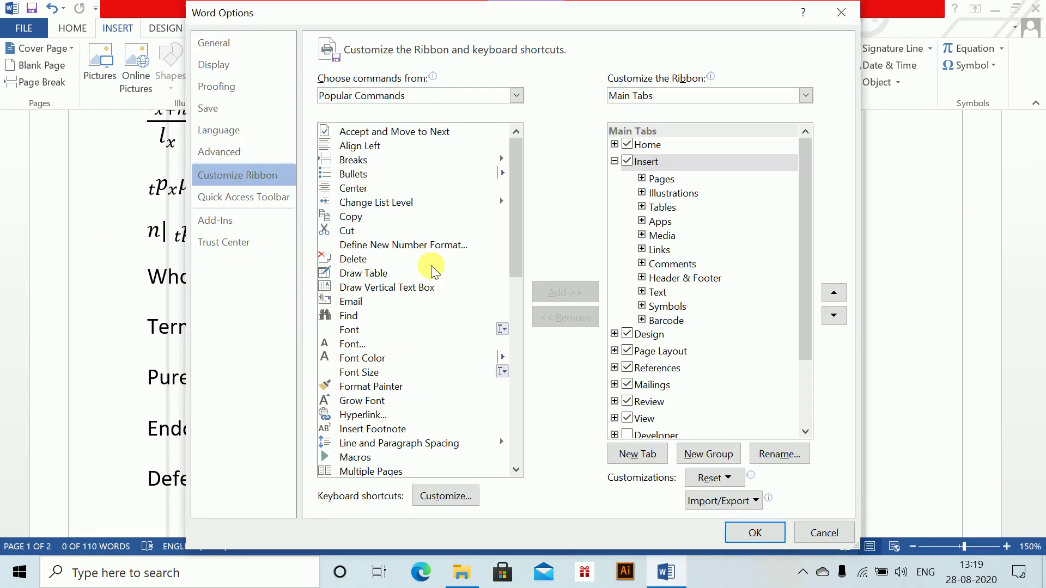
pyautogui.click(467, 497)
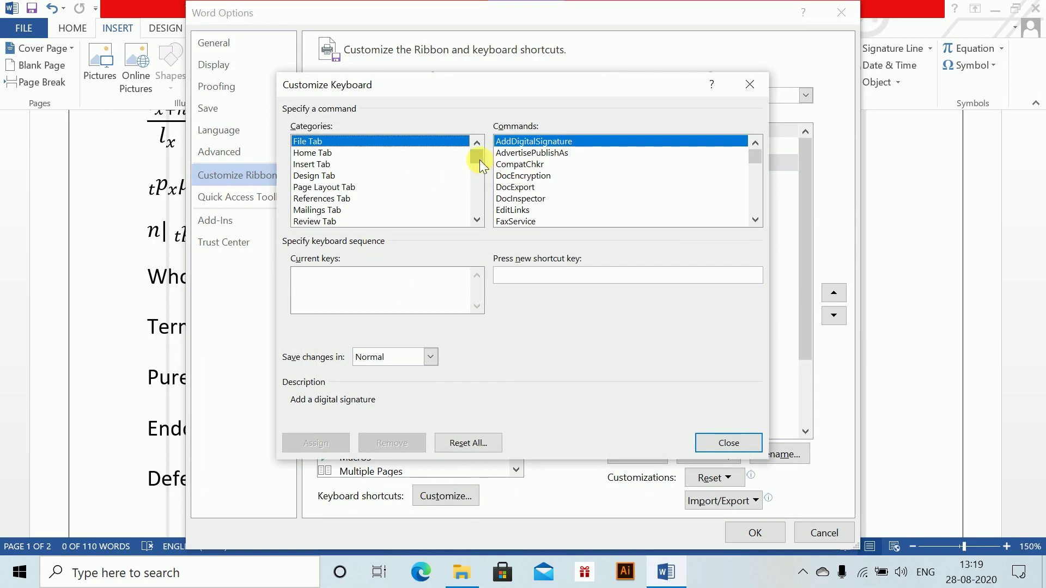
pyautogui.moveTo(480, 163); pyautogui.dragTo(477, 216)
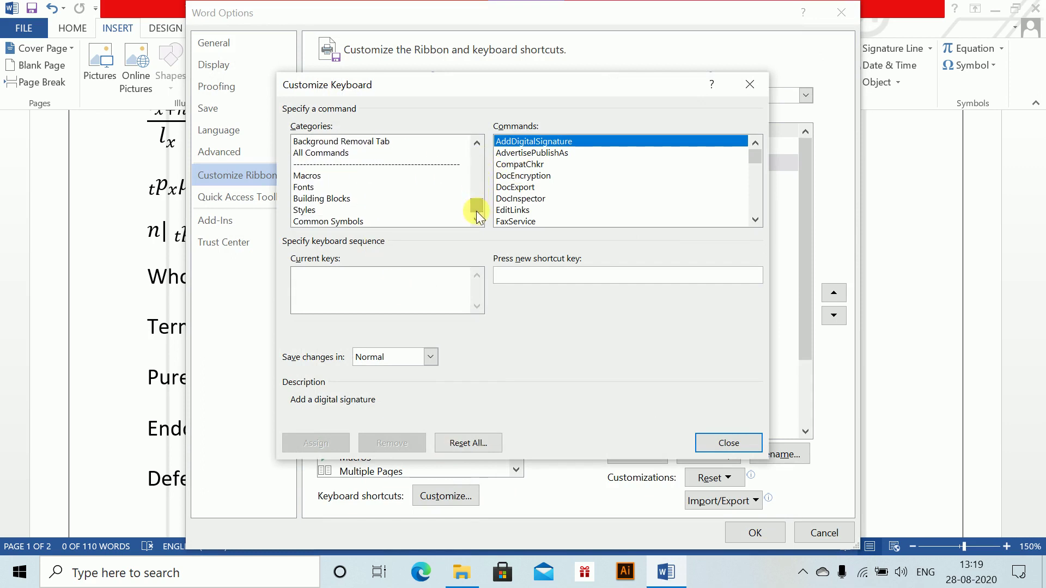
pyautogui.click(413, 207)
pyautogui.click(401, 199)
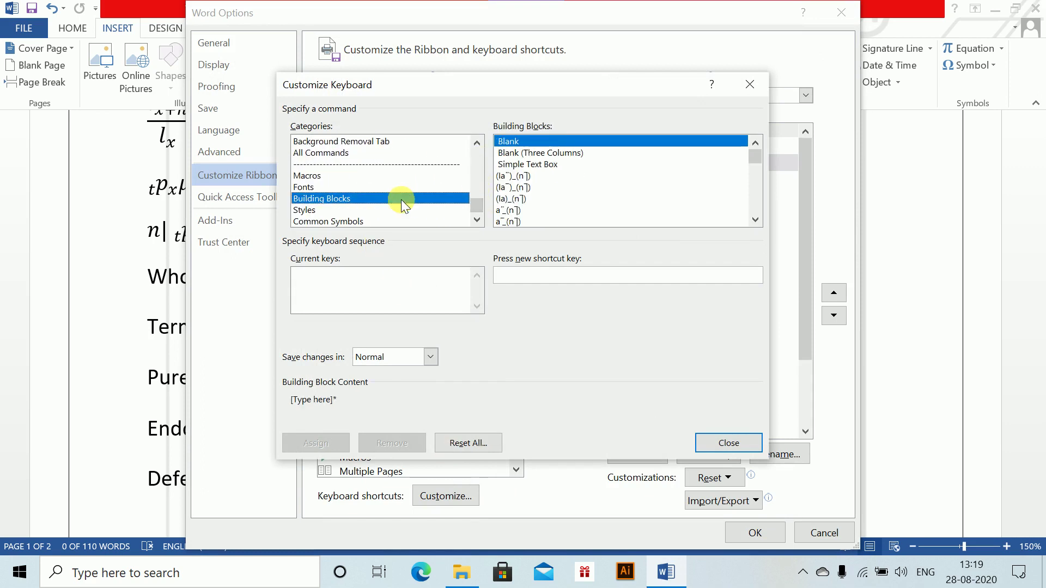
# - Assign the shortcut Alt+Shift+G to the A_x building block and close the options
pyautogui.click(671, 185)
pyautogui.press('Down')
pyautogui.press('Down')
pyautogui.press('Down')
pyautogui.press('Down')
pyautogui.press('Down')
pyautogui.press('Down')
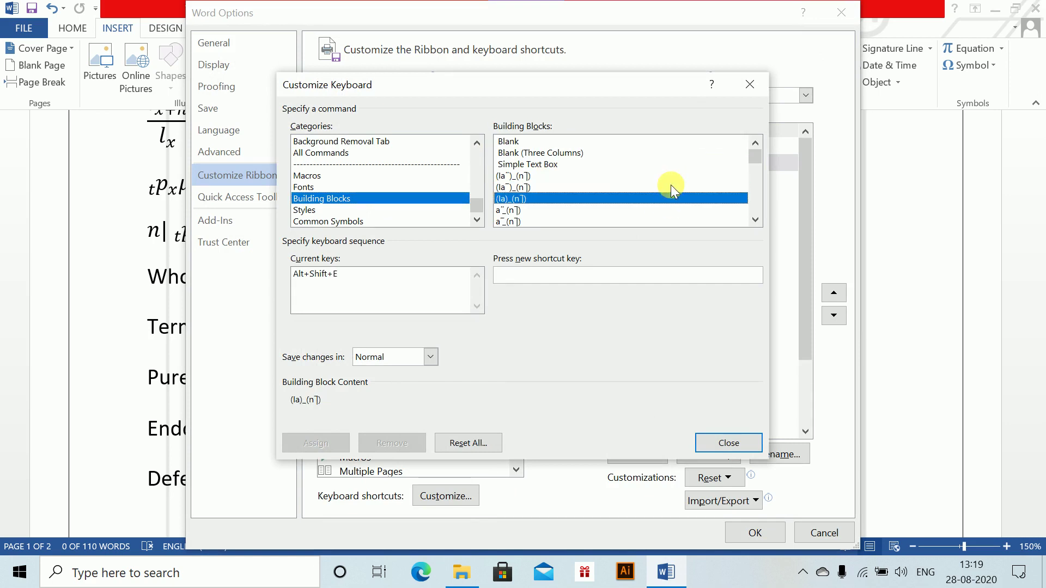
pyautogui.press('Up')
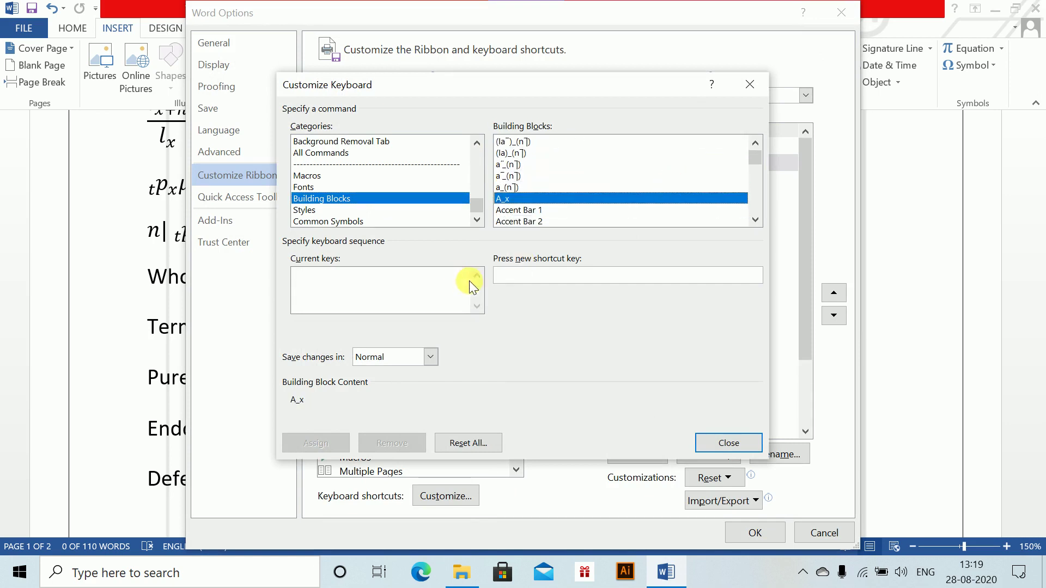
pyautogui.click(561, 282)
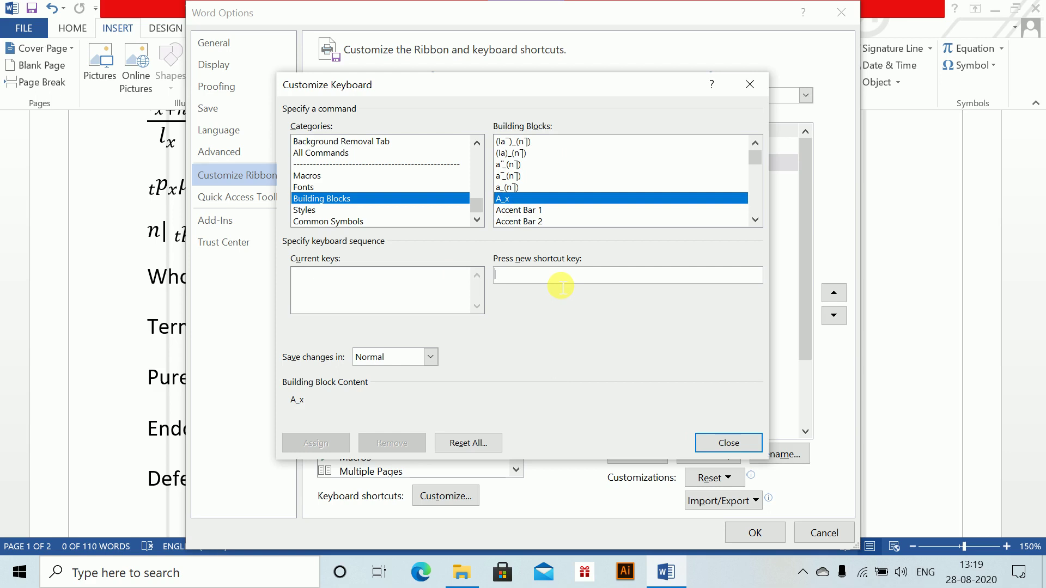
pyautogui.hotkey('alt', 'shift', 'g')
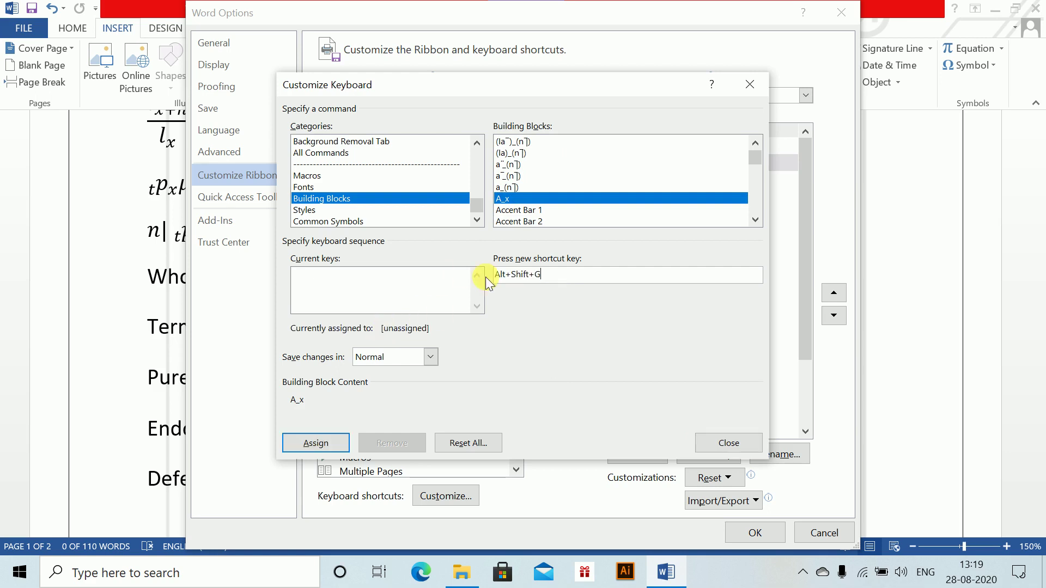
pyautogui.click(313, 443)
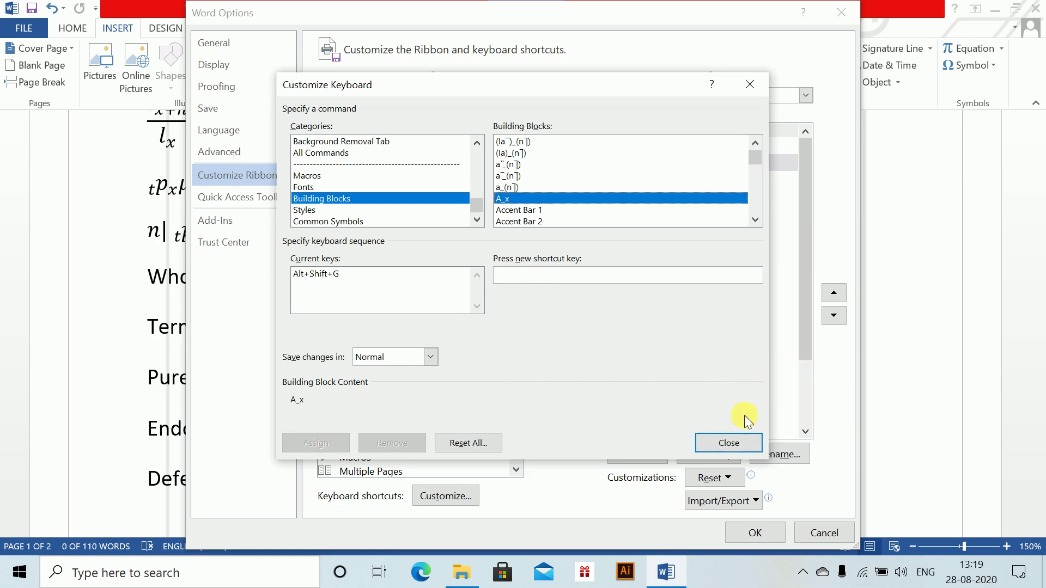
pyautogui.click(730, 442)
pyautogui.click(735, 534)
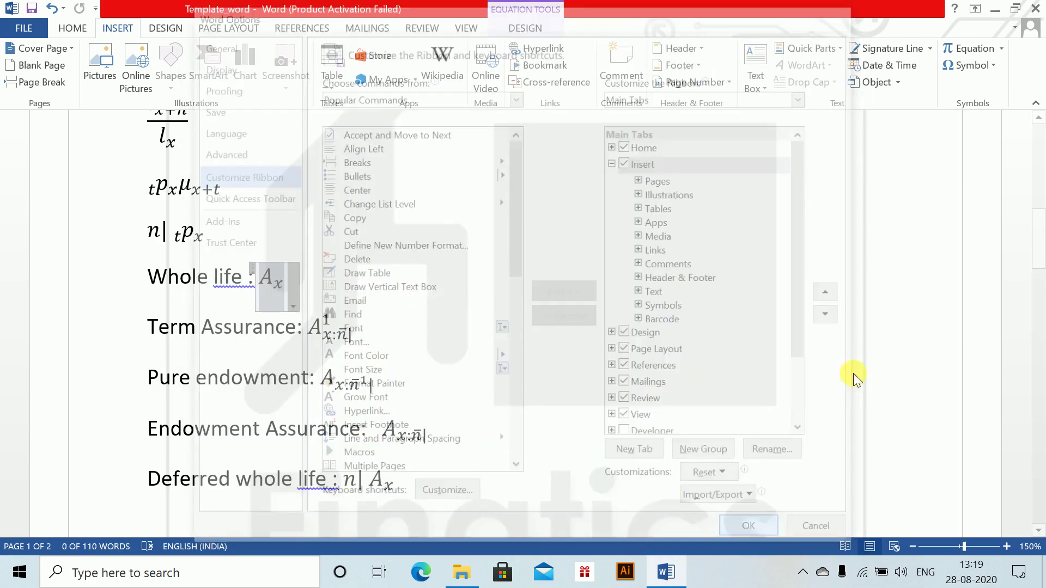
# - Insert the A_x building block on an empty line at the end of the document
pyautogui.moveTo(1038, 240); pyautogui.dragTo(1040, 469)
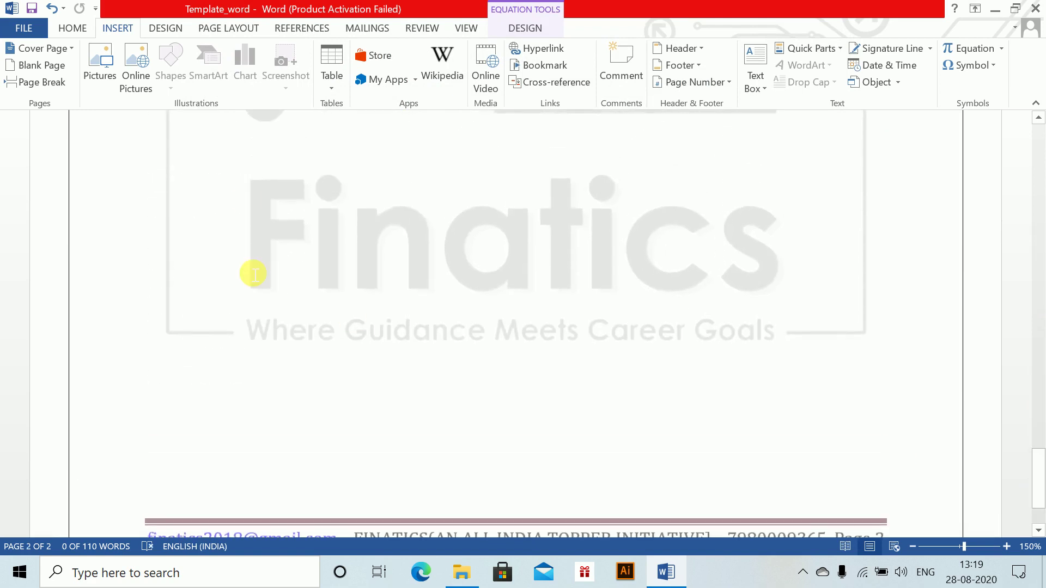
pyautogui.click(238, 193)
pyautogui.hotkey('ctrl', 'v')
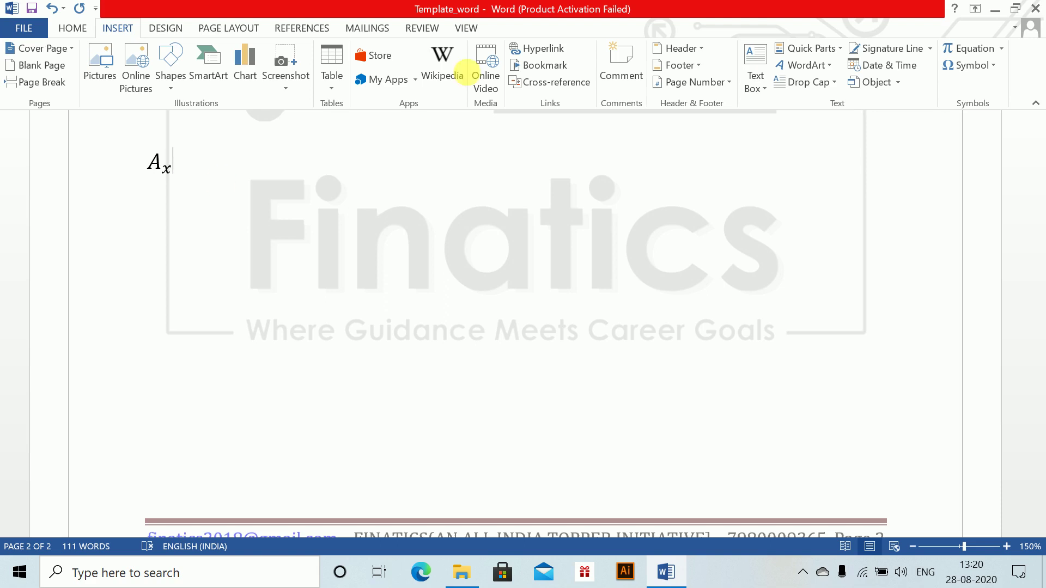
pyautogui.moveTo(1038, 479); pyautogui.dragTo(992, 387)
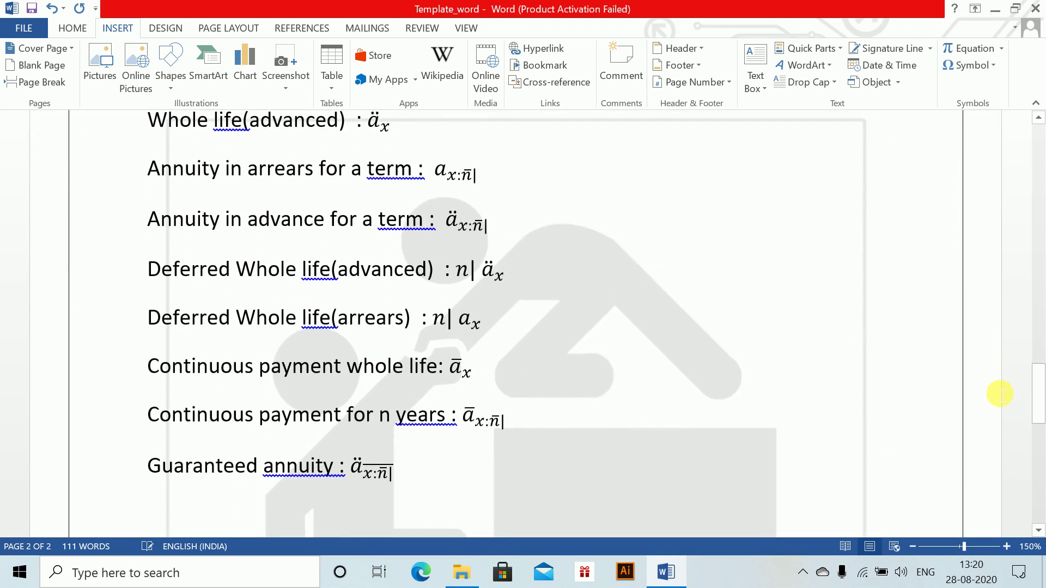